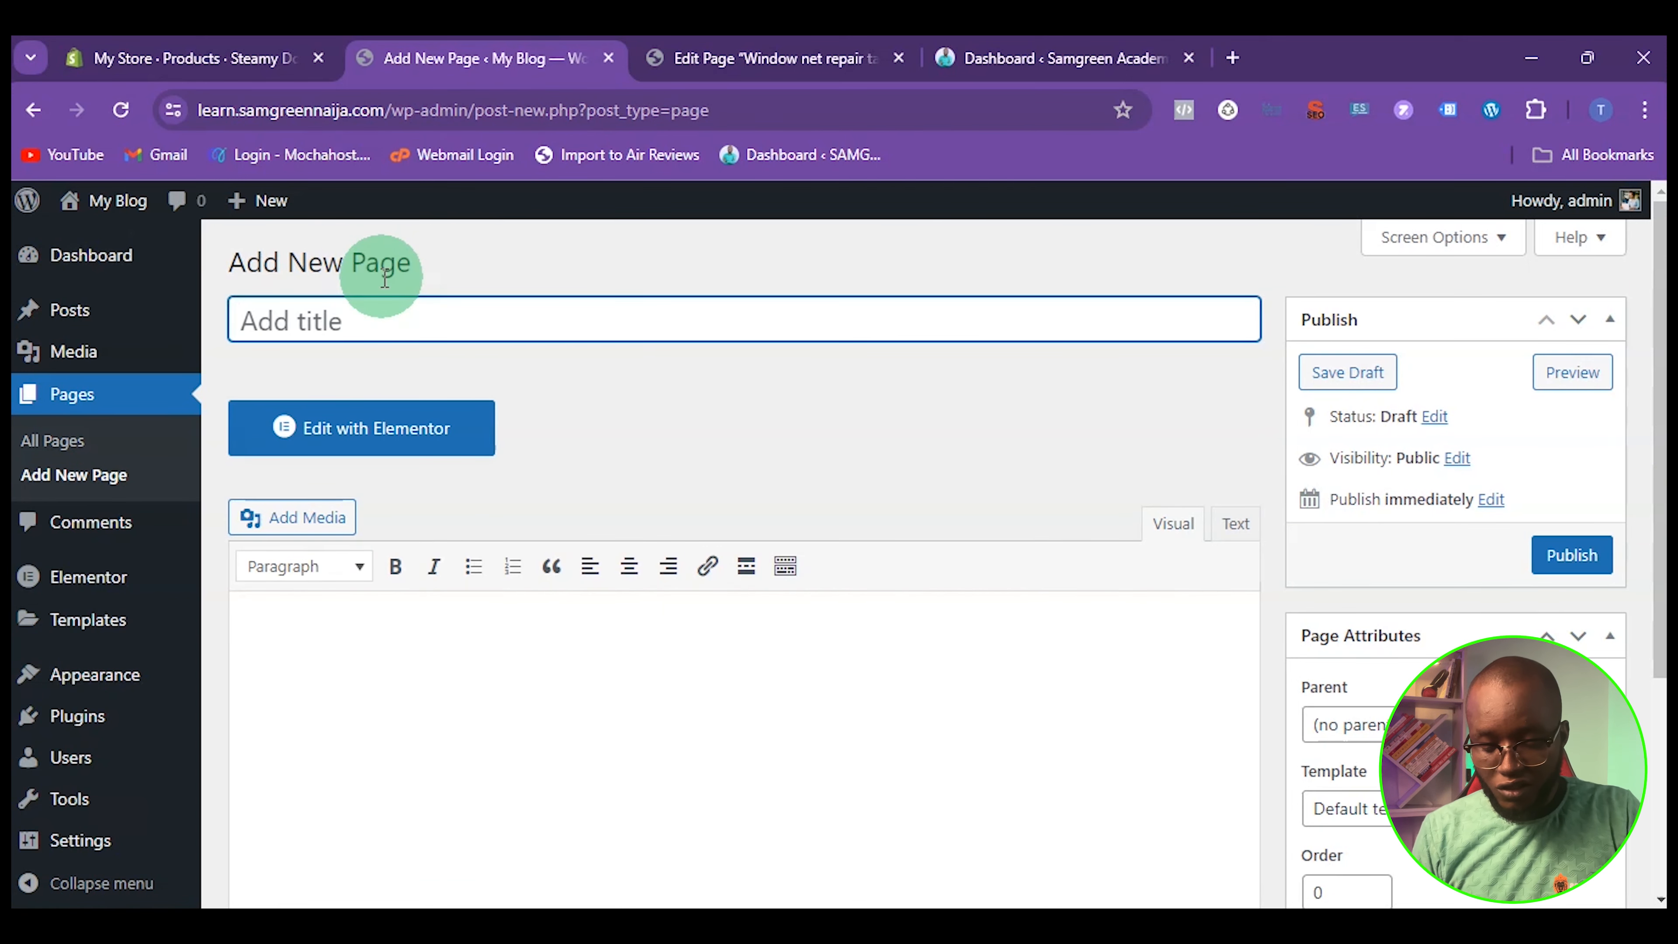
Title the new page "Faq" and open it for editing with Elementor
type("q")
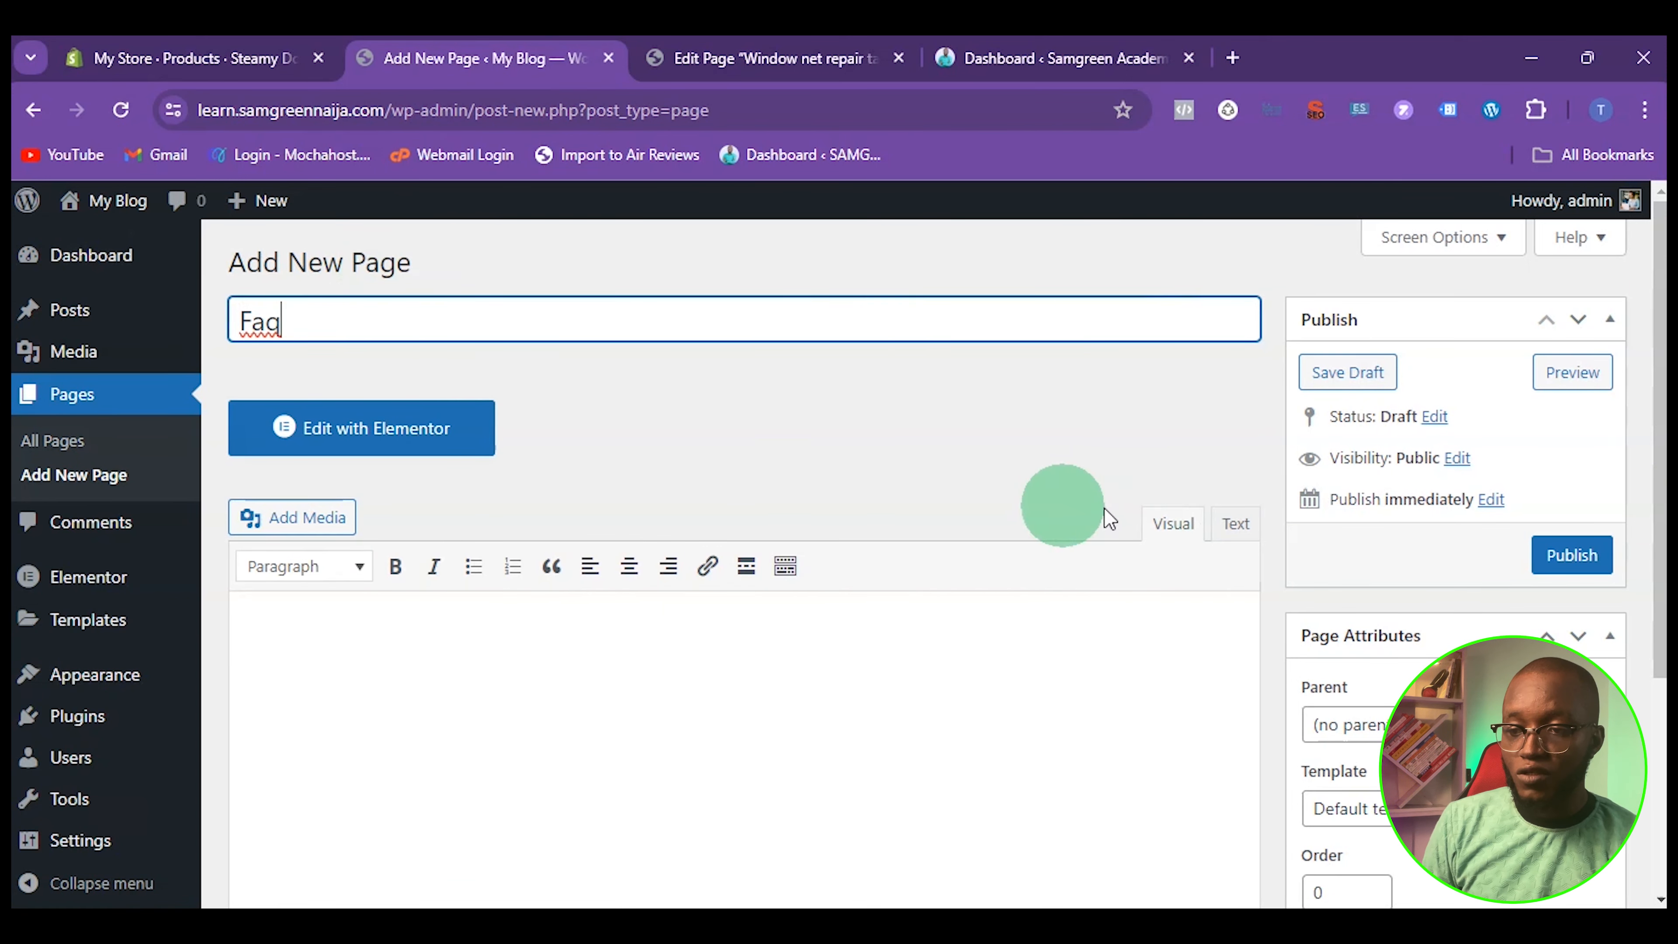
left_click(452, 436)
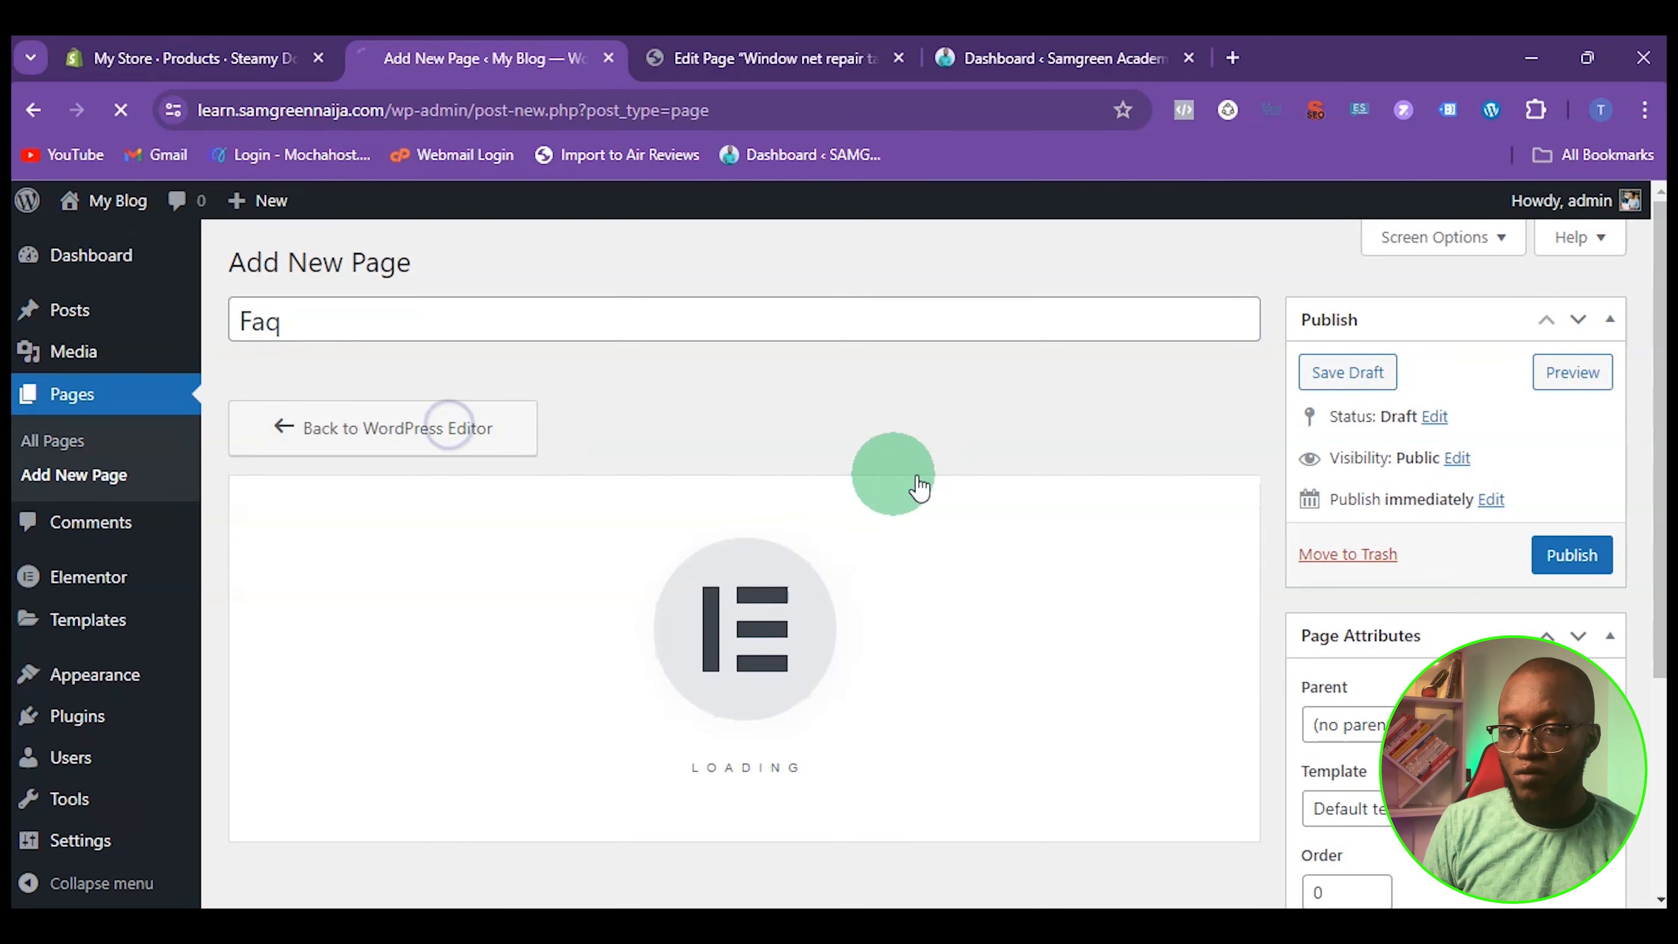
scroll(274, 714, "down", 1)
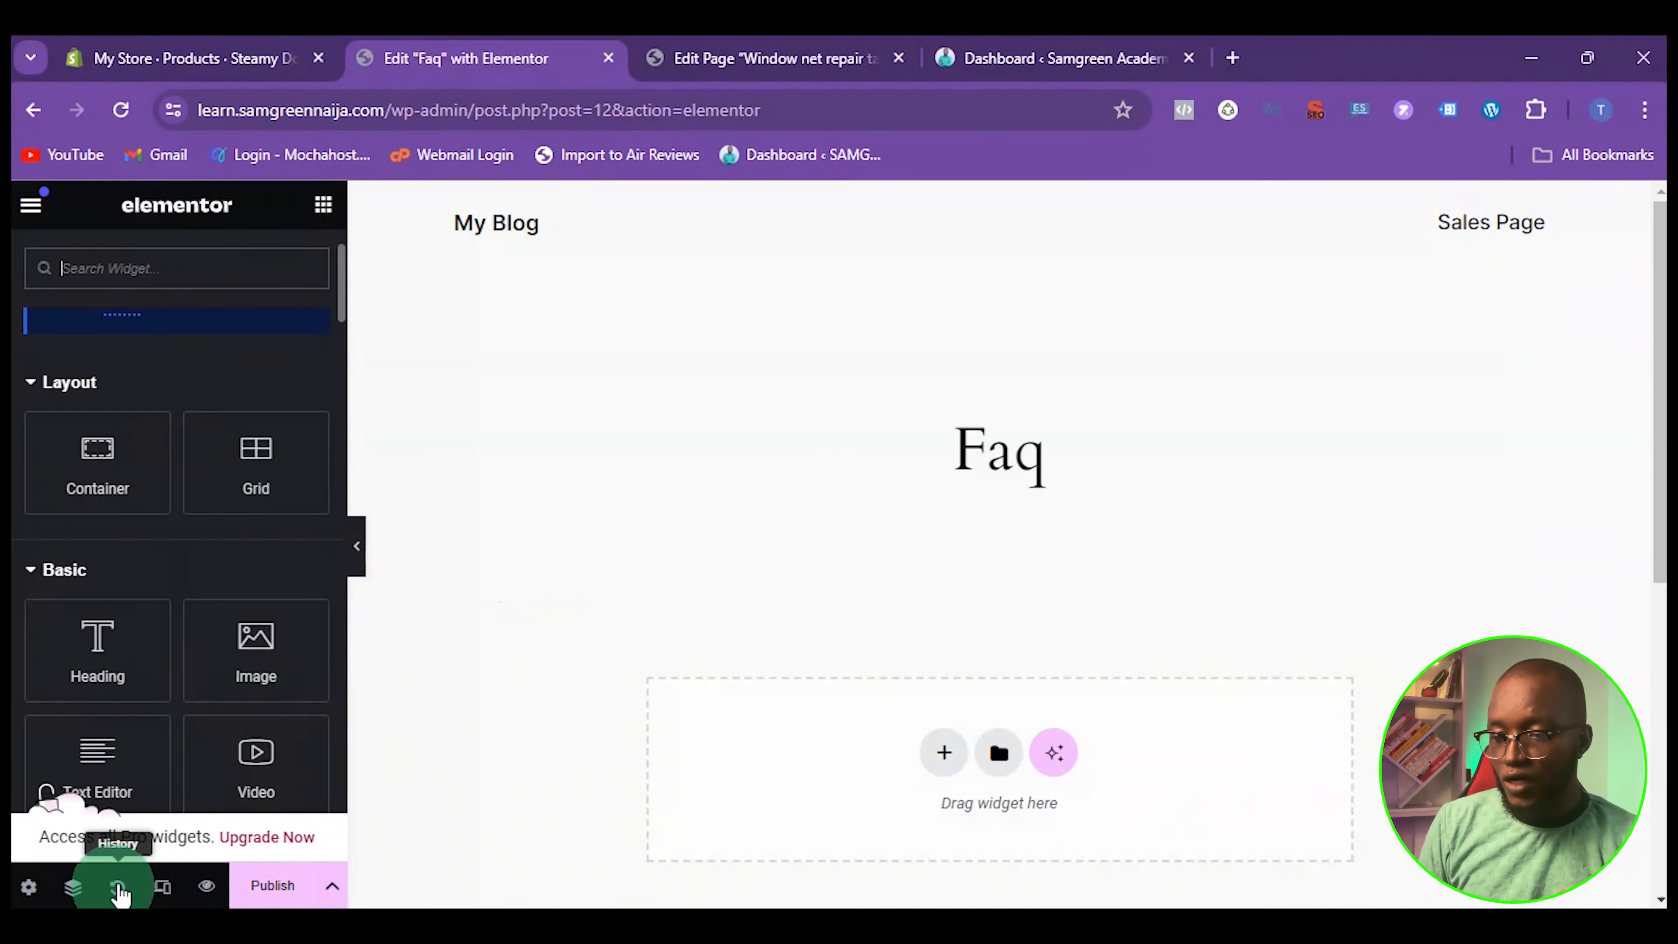
Change the page layout in the page settings to the blank one without site header and page title
left_click(30, 887)
scroll(187, 630, "down", 3)
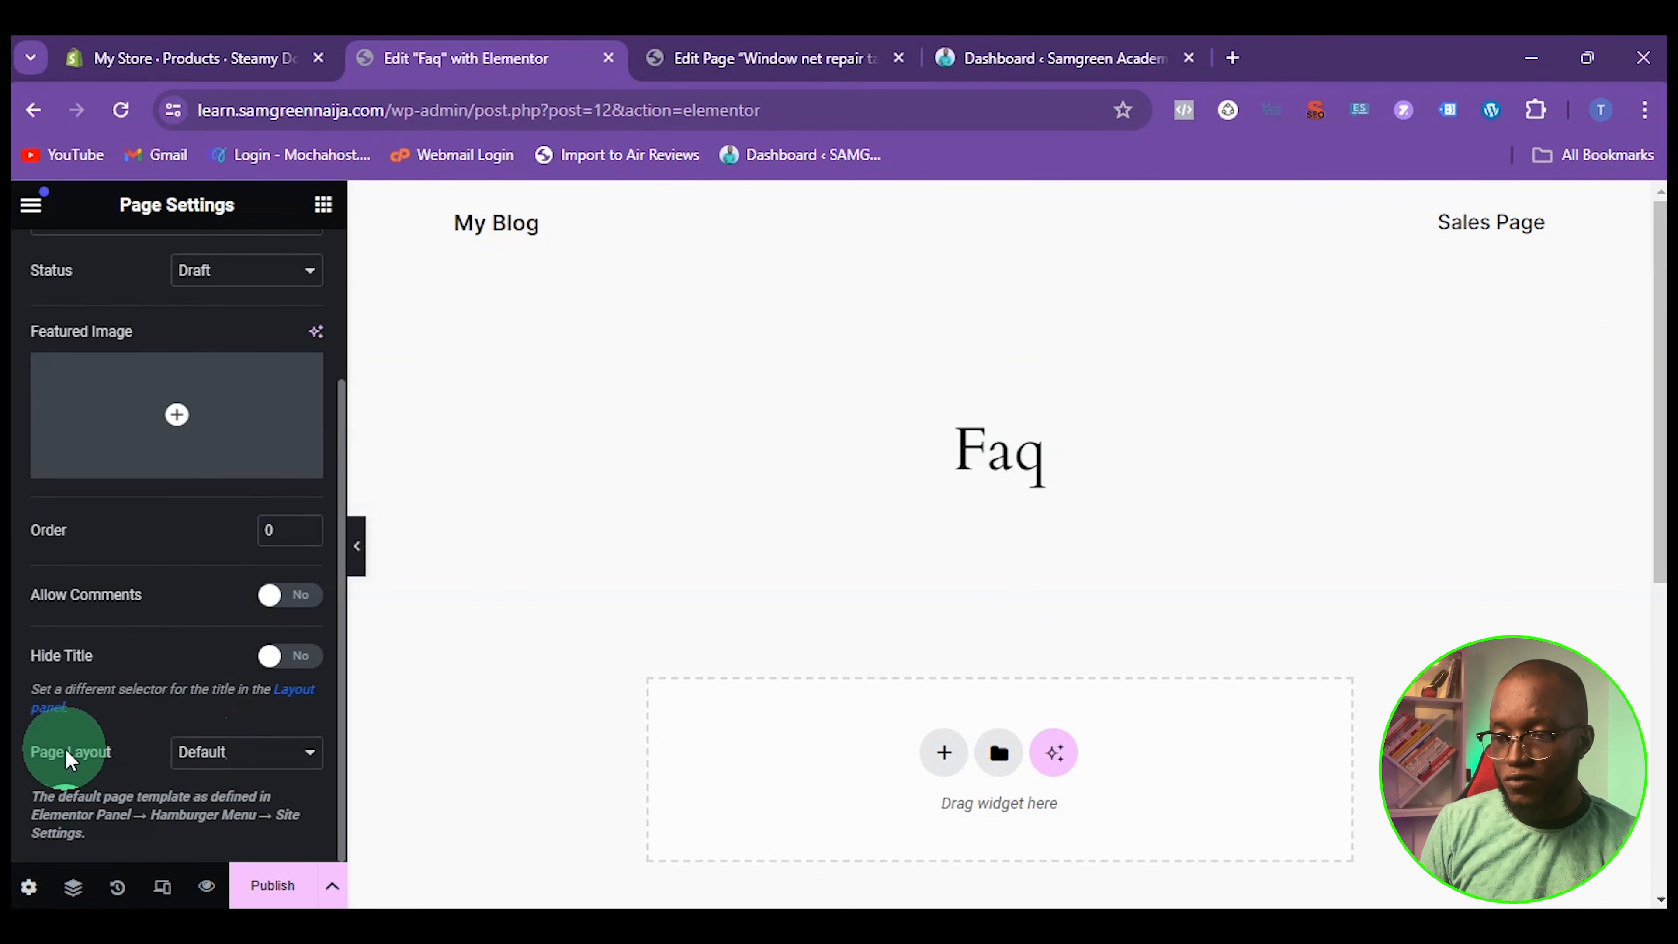
left_click(259, 762)
left_click(271, 798)
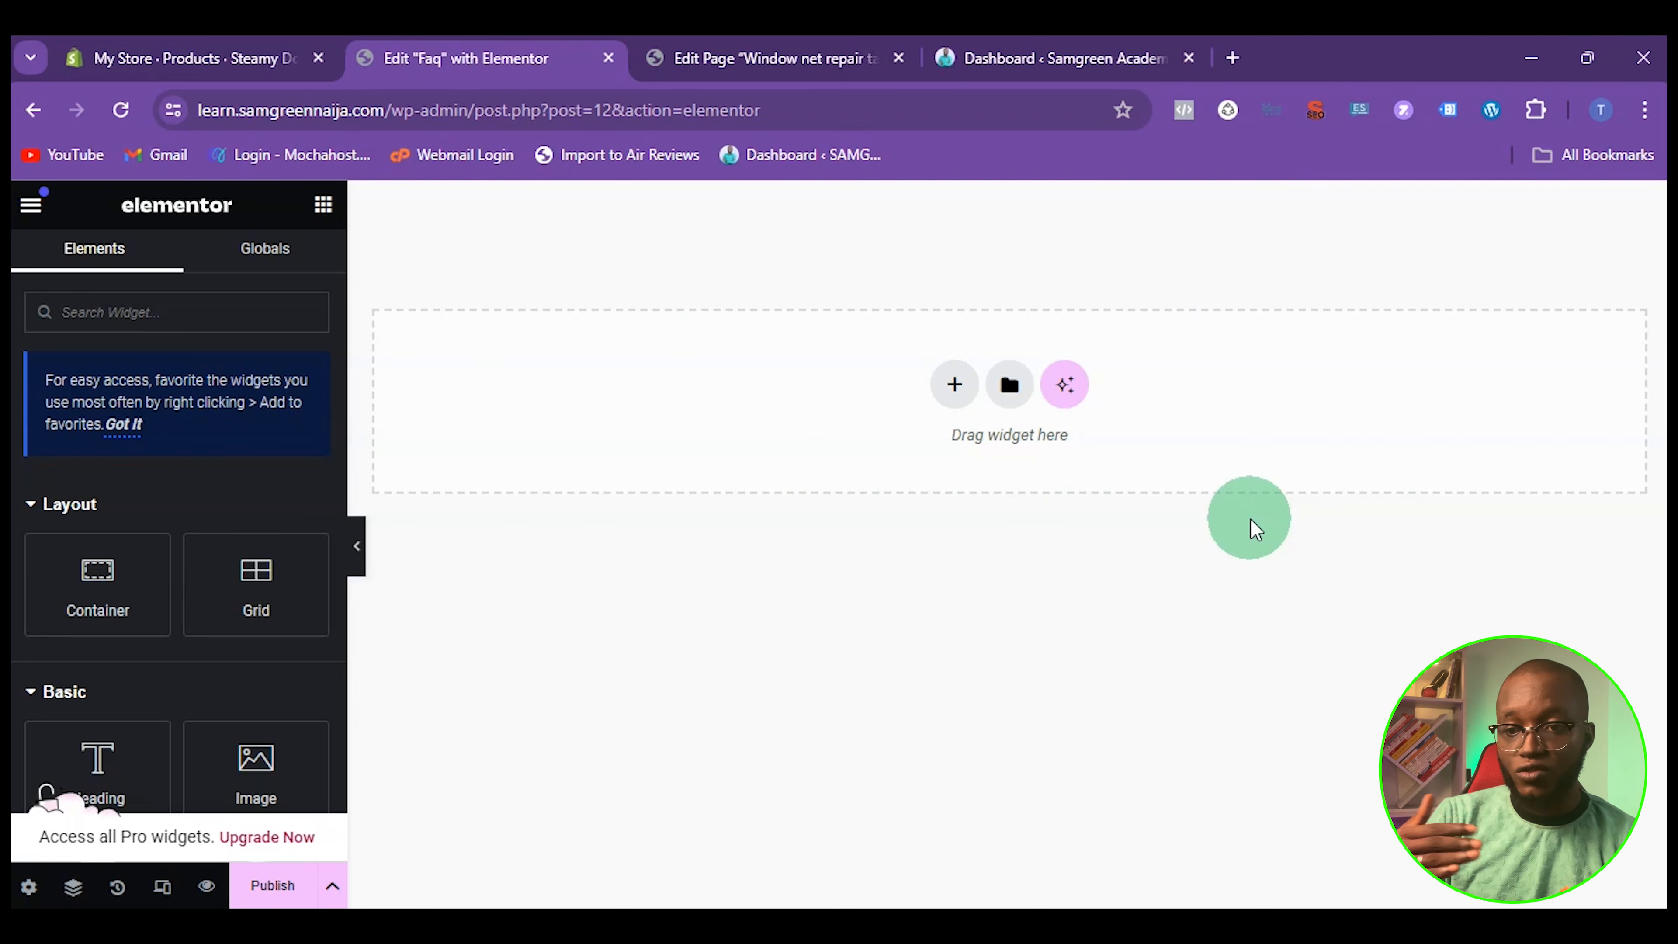
Add a Flexbox container with the three-column structure that has a wide middle column and narrow side columns
left_click(951, 390)
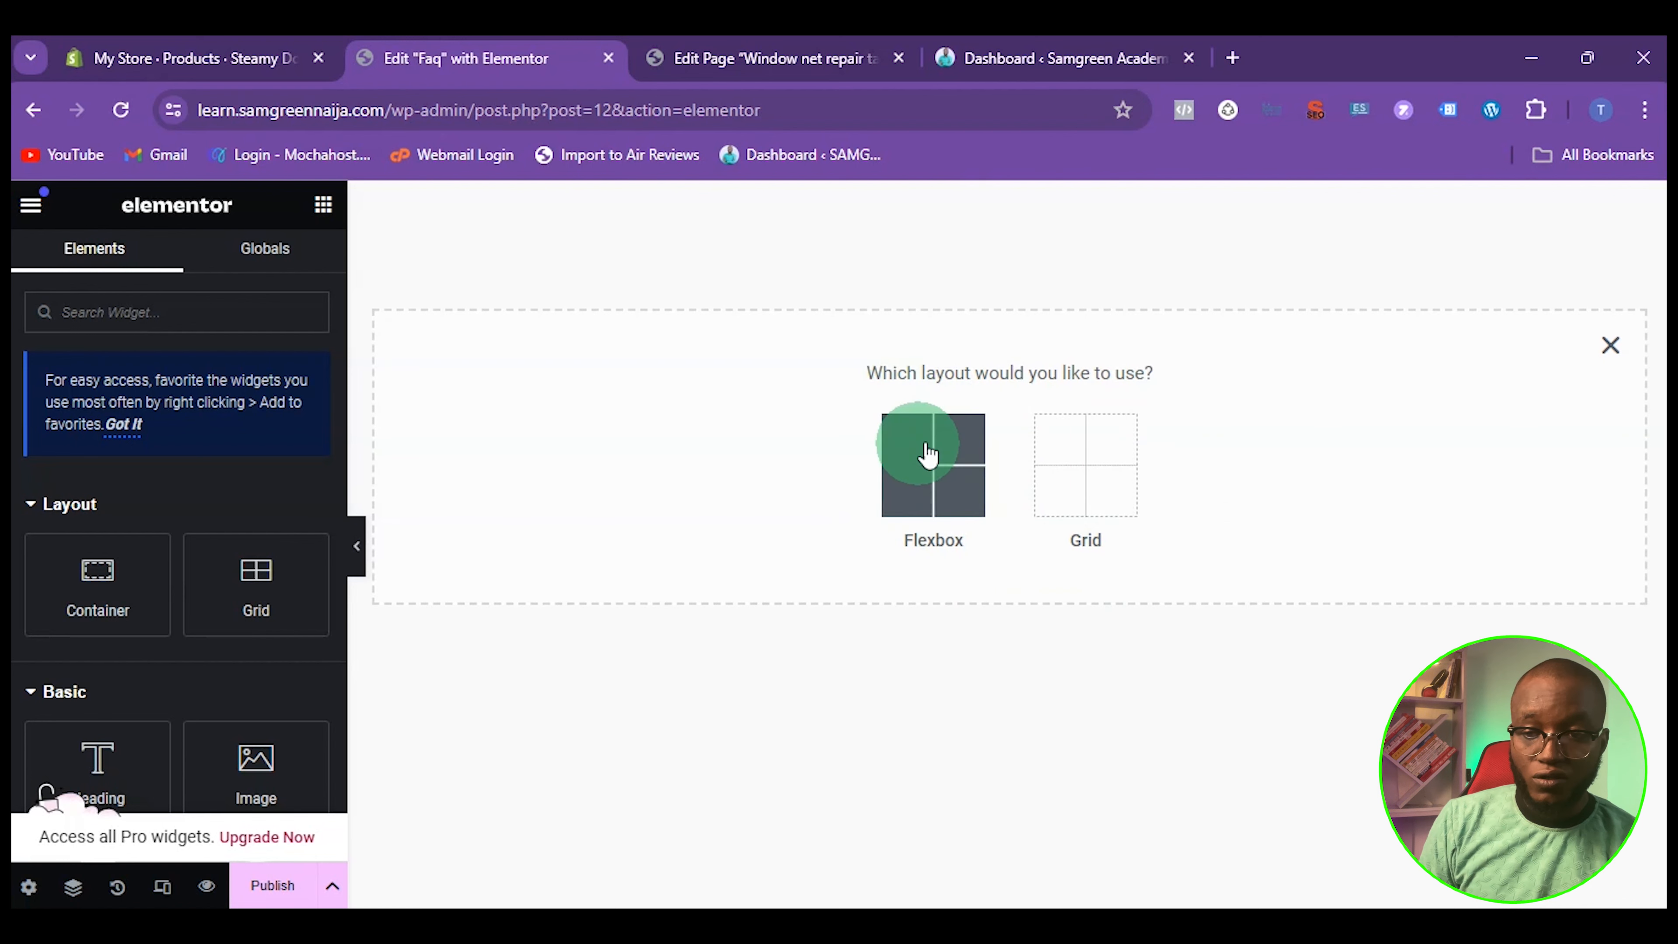
left_click(938, 456)
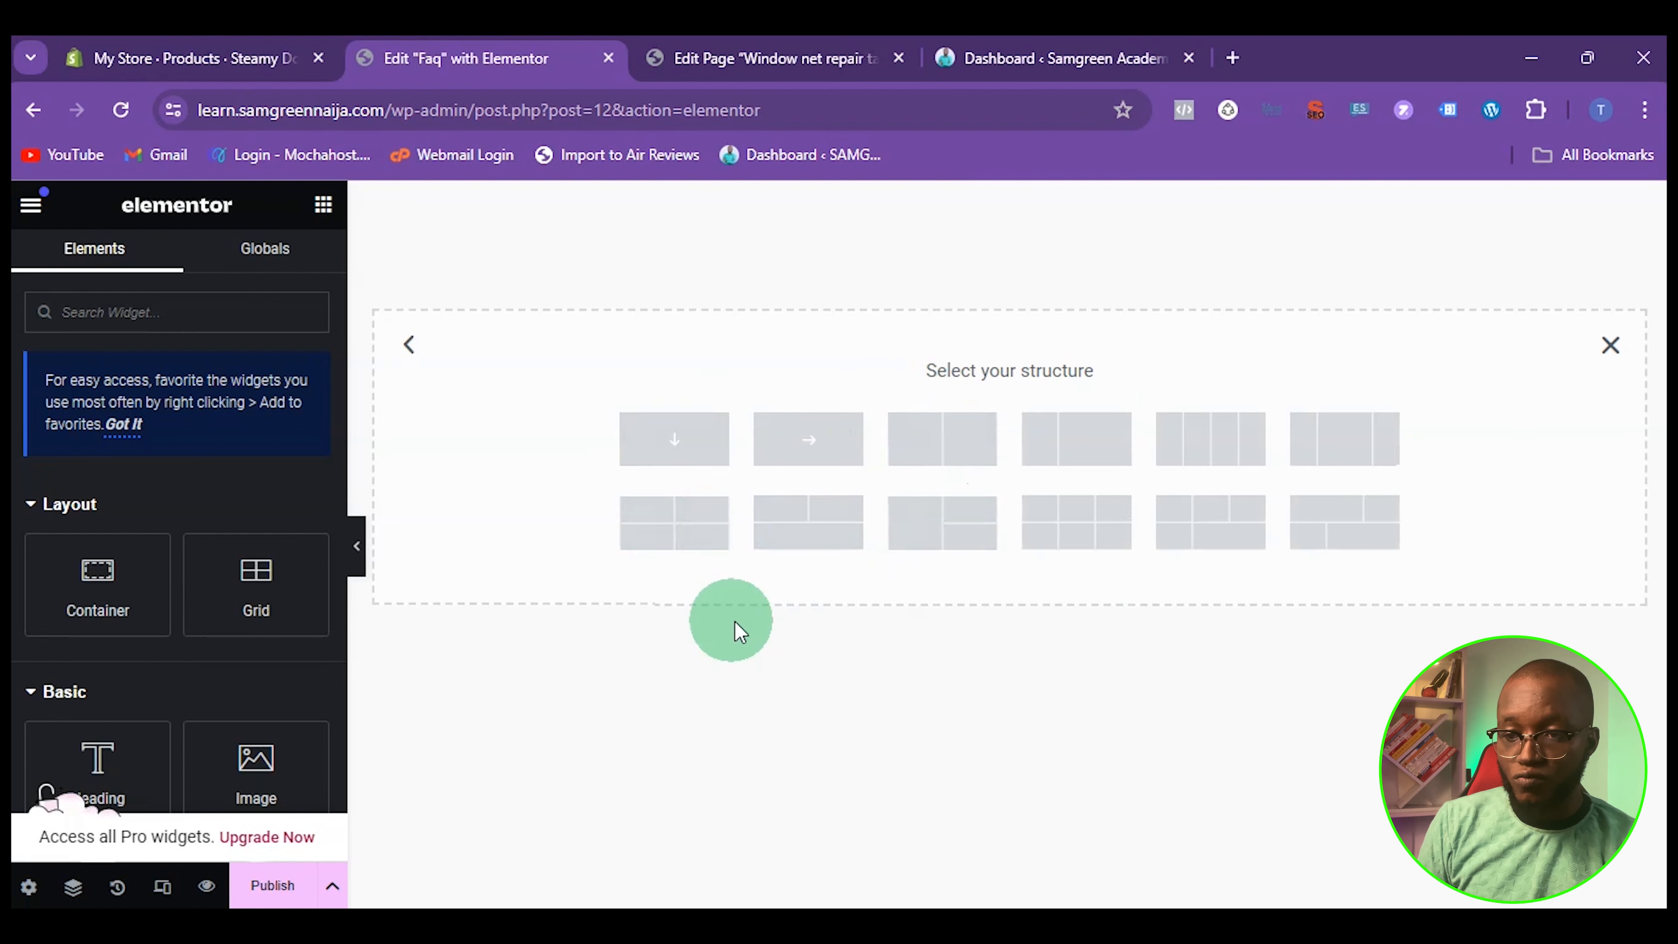
left_click(1337, 442)
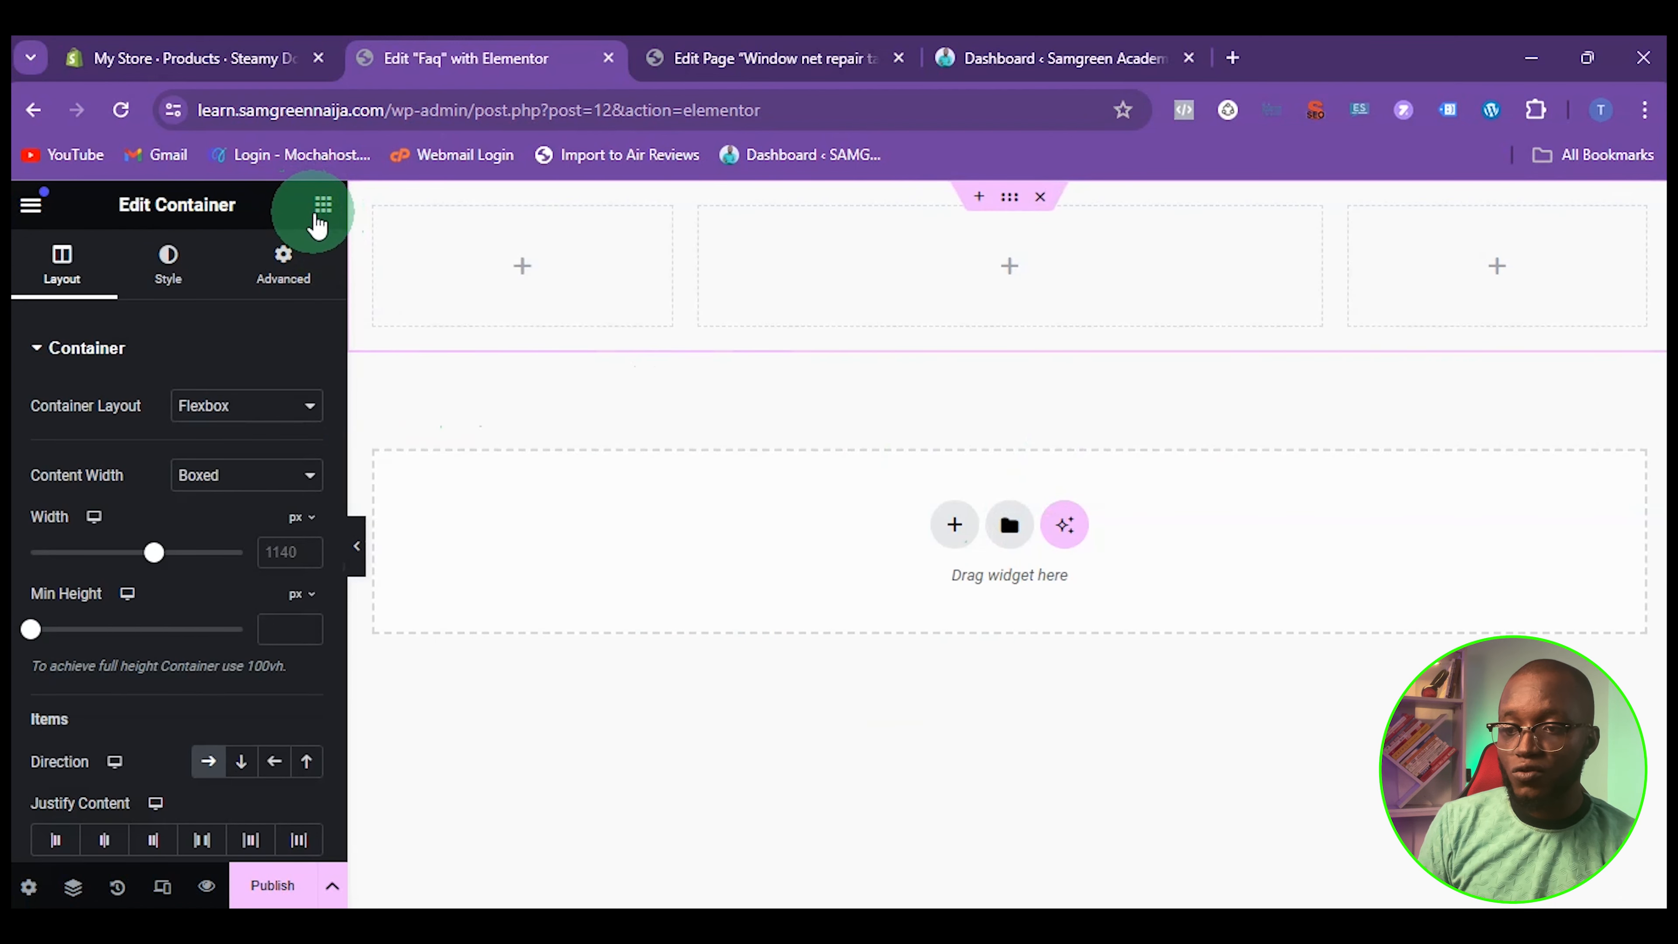
Search the widgets for "cord" and place an Accordion widget in the container's middle column
left_click(324, 207)
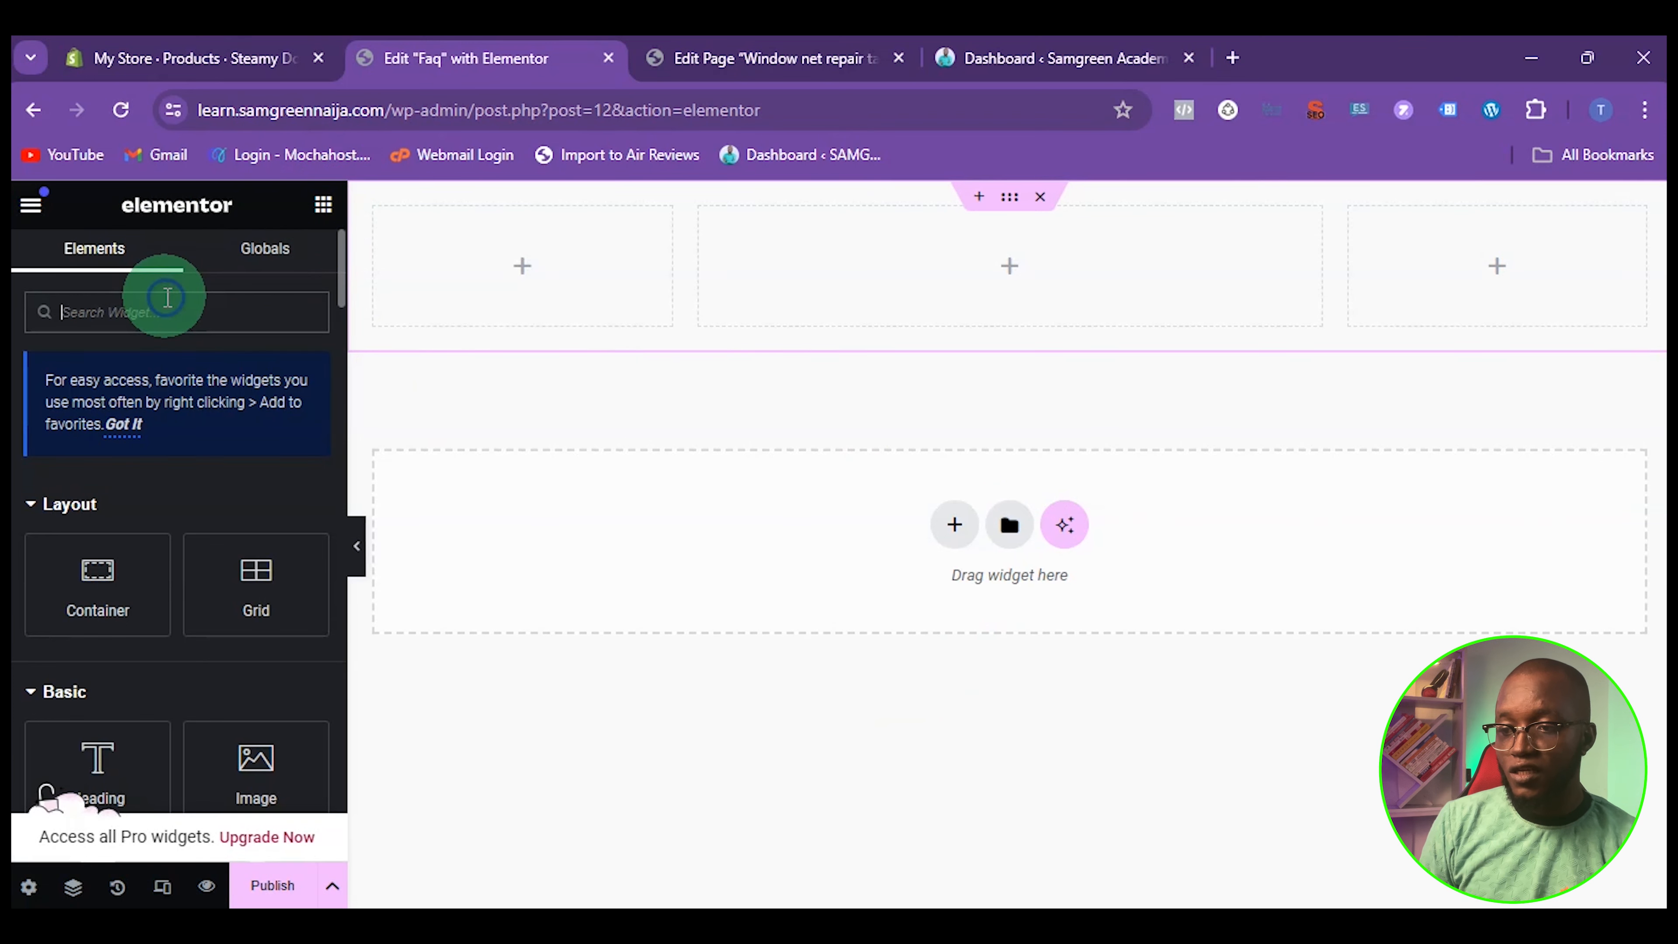
type("cord")
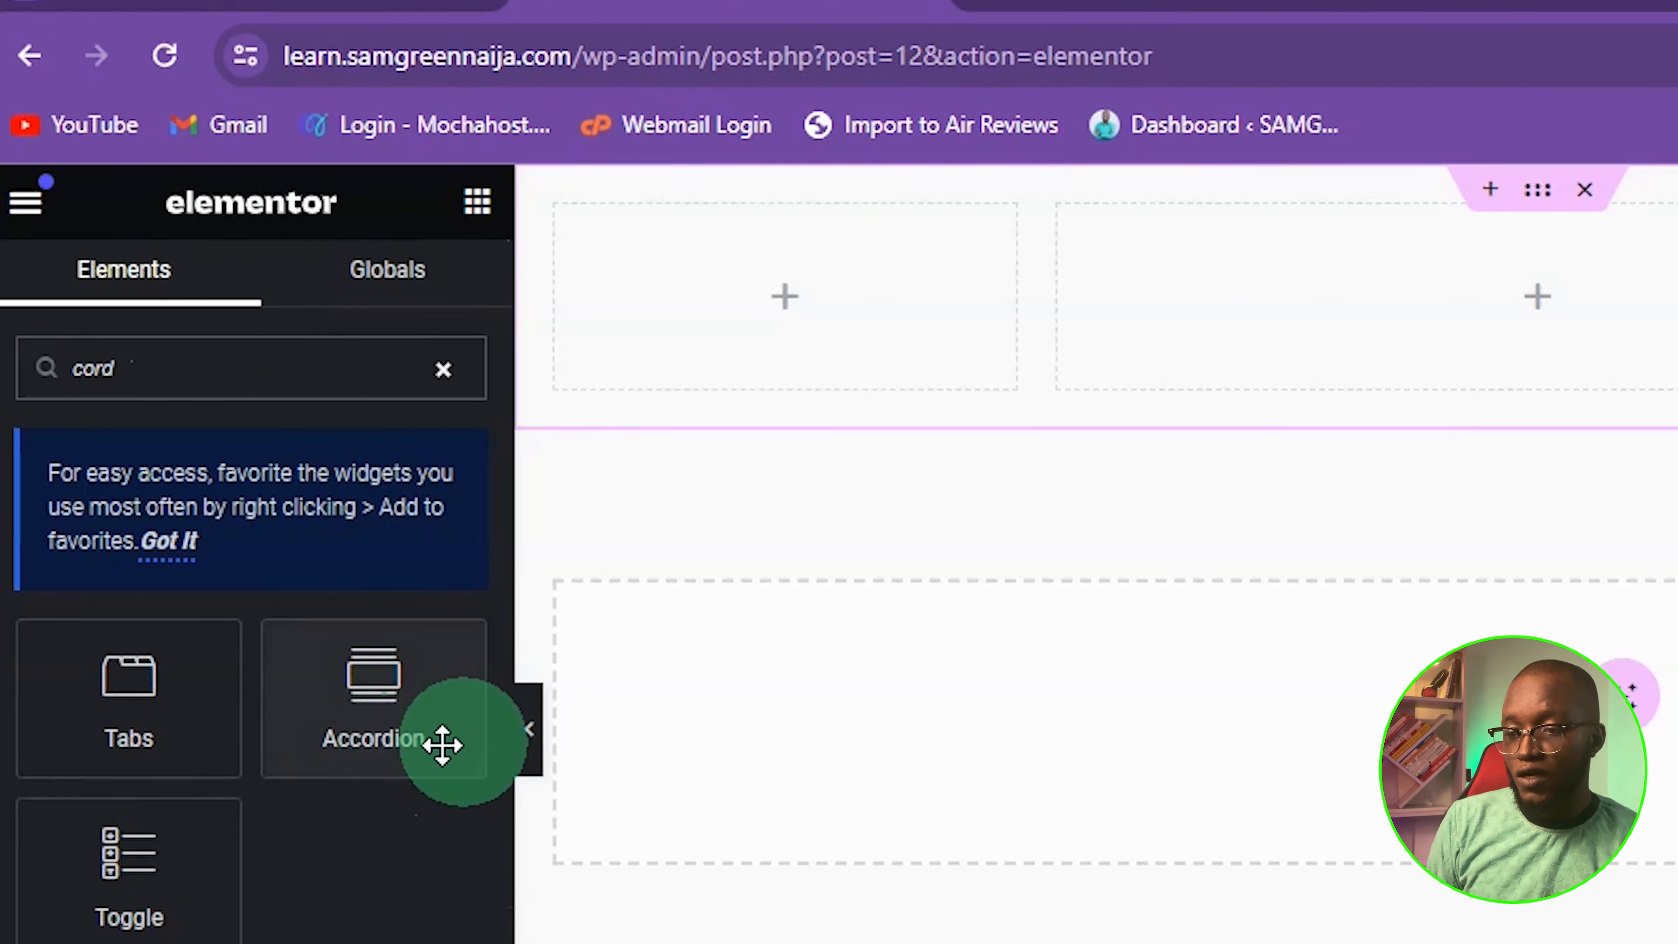
left_click_drag(442, 743, 1411, 284)
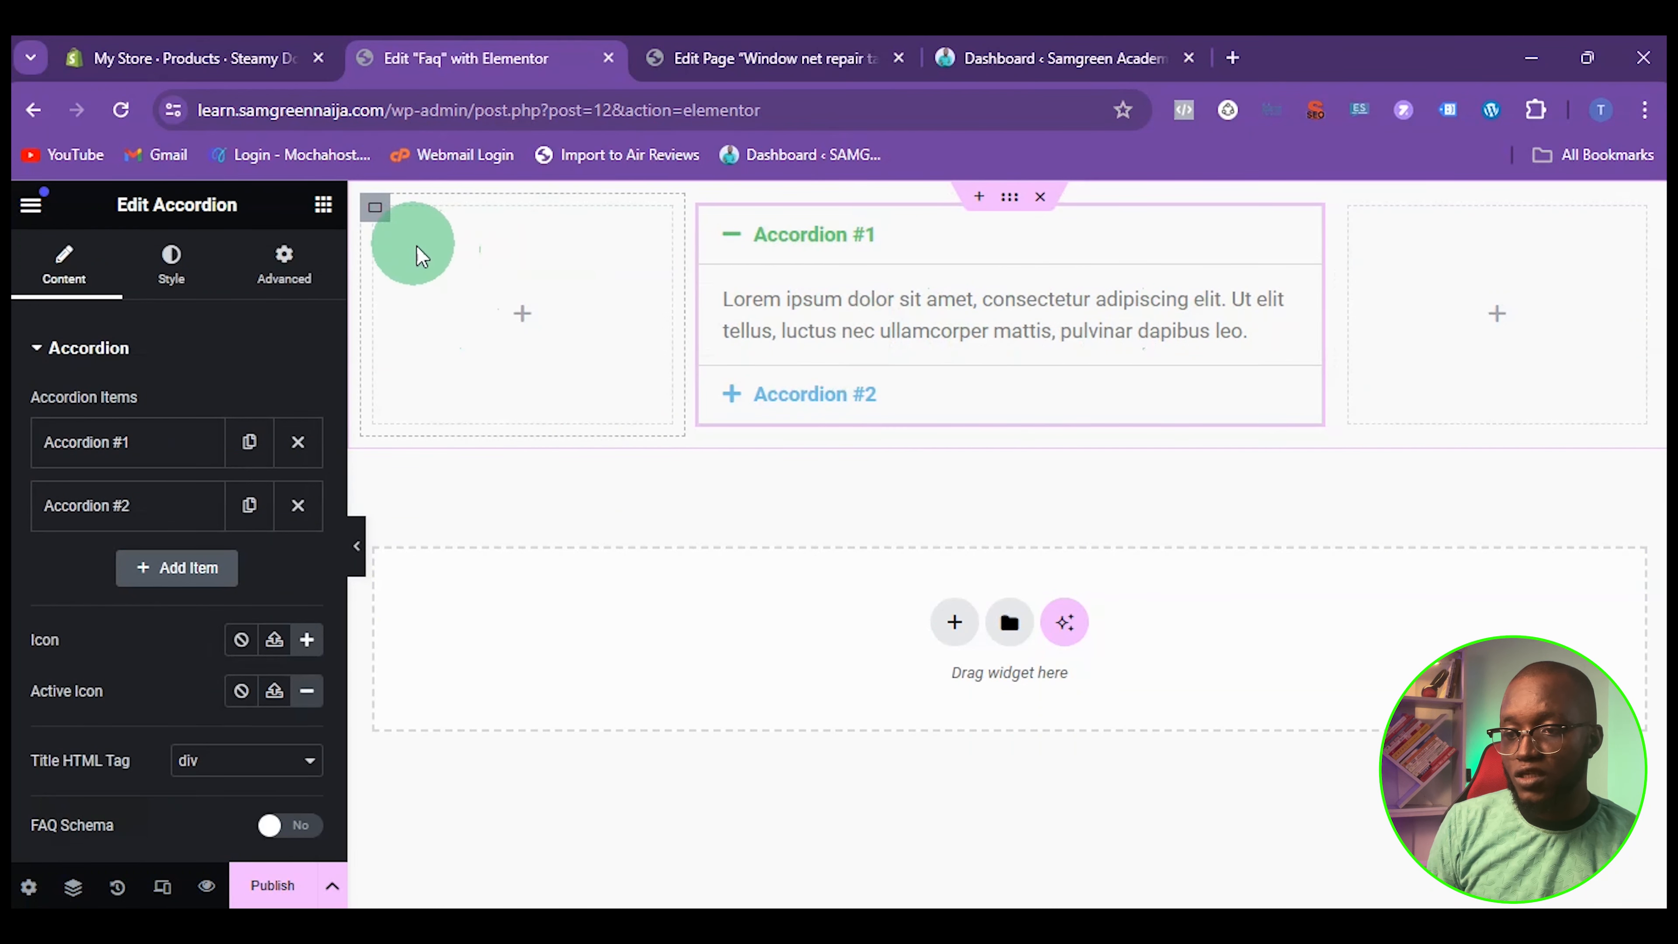
Narrow the container's first column to about 14.3% and widen the accordion's column towards the third column
left_click(375, 208)
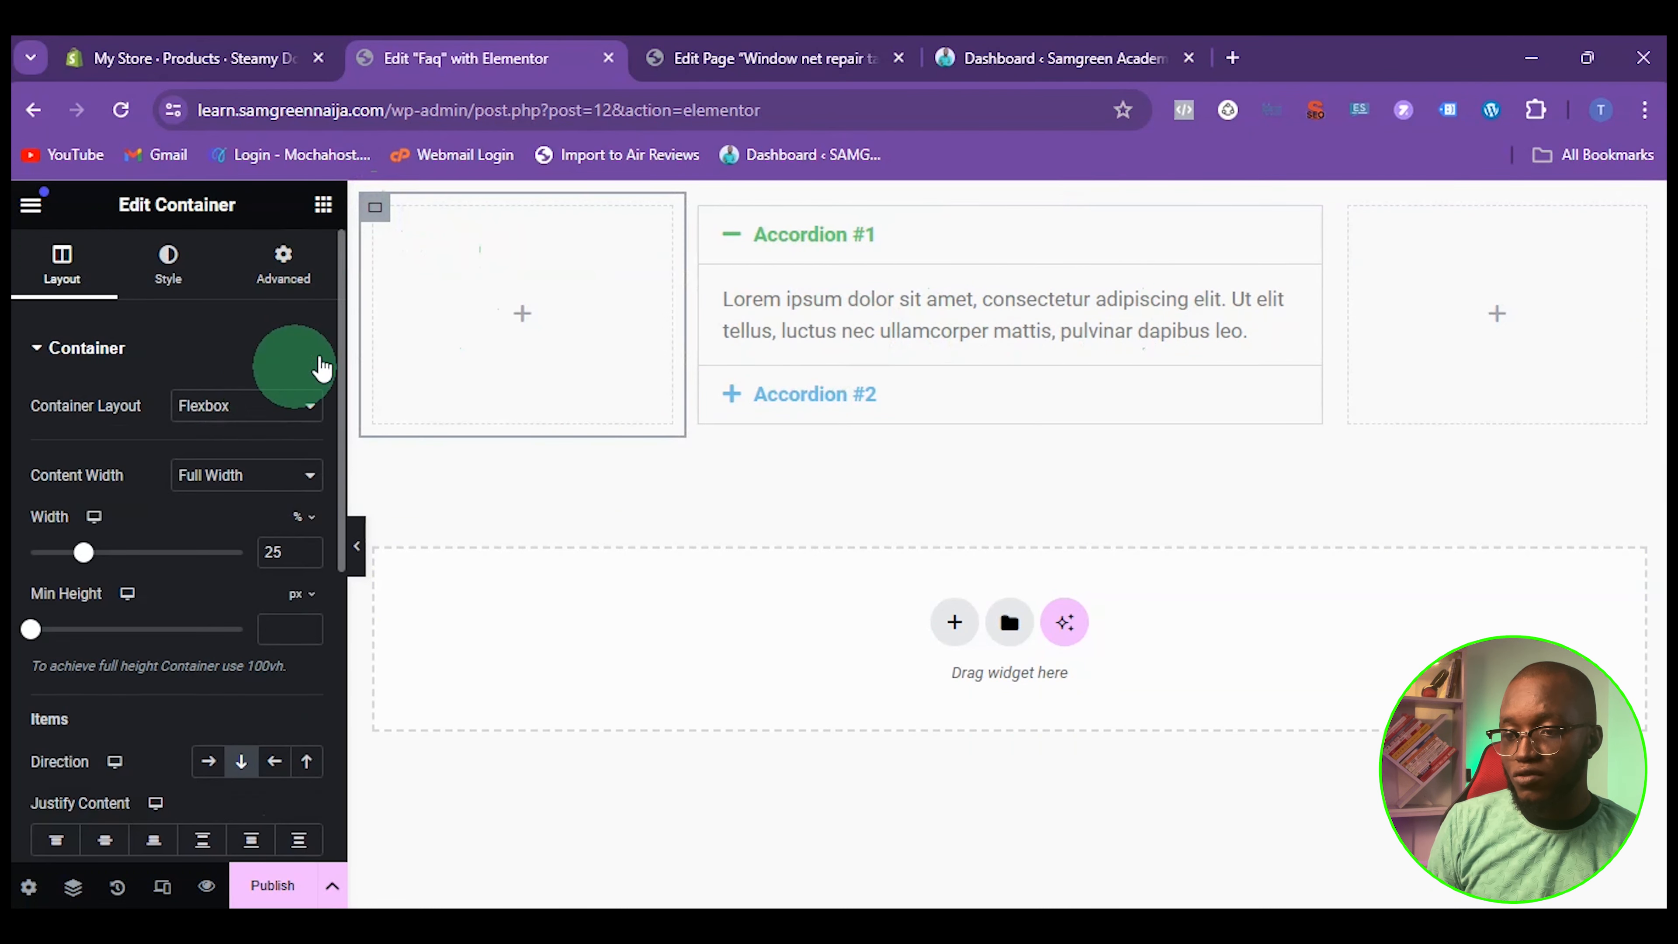
left_click_drag(683, 296, 555, 291)
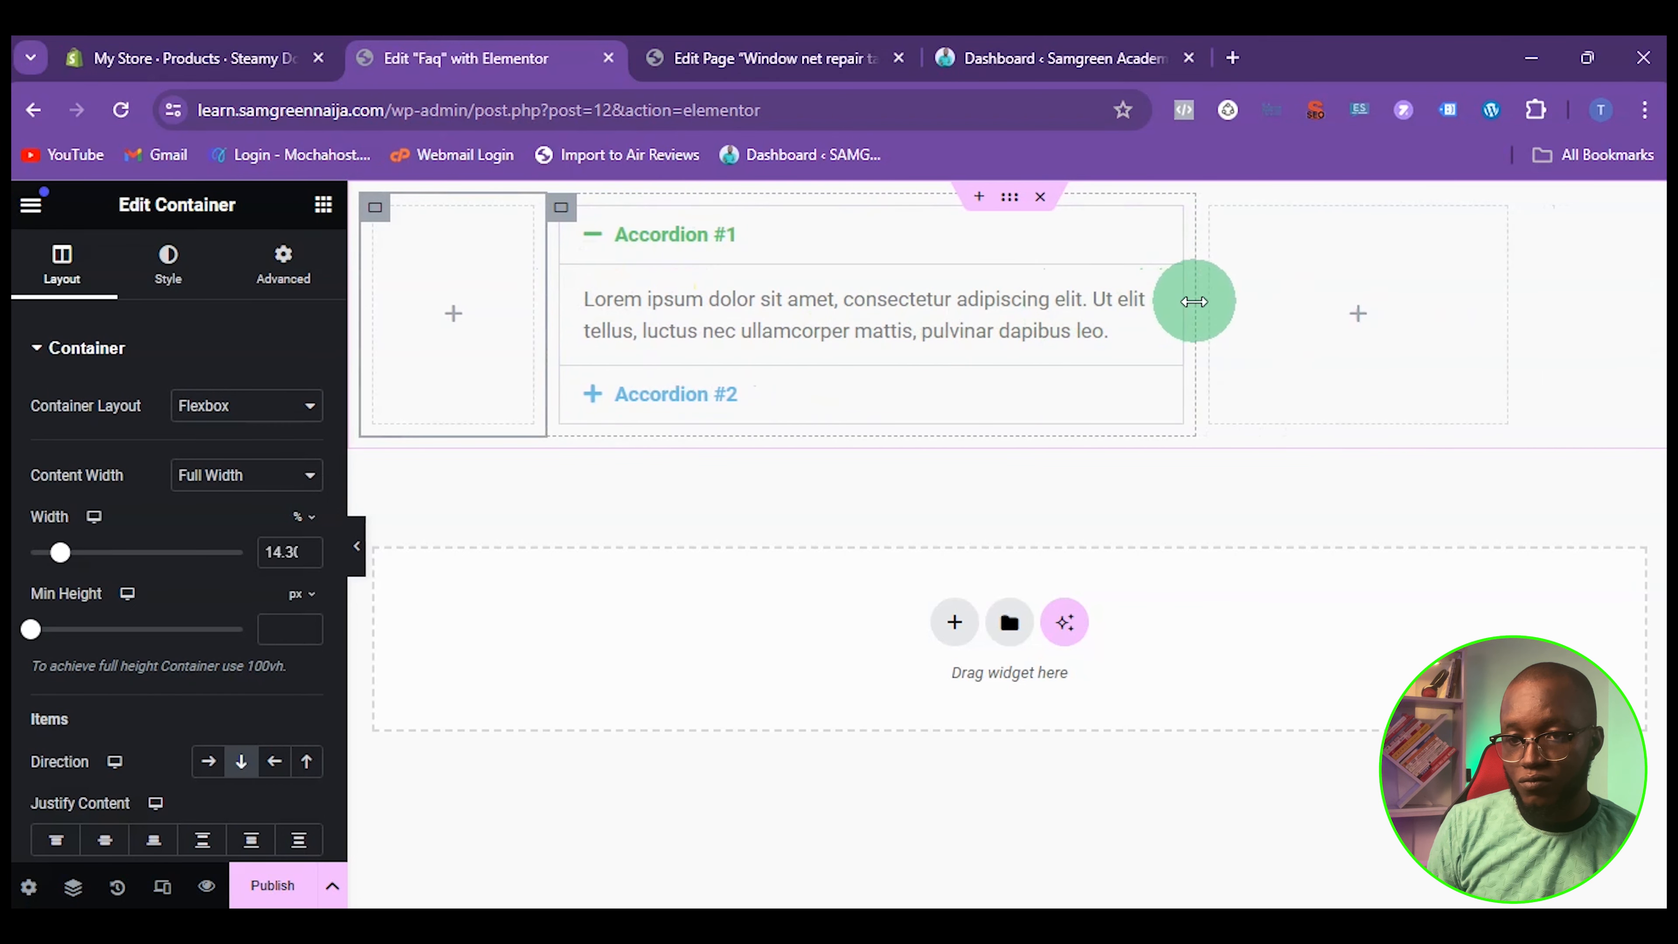
left_click_drag(1195, 300, 1460, 304)
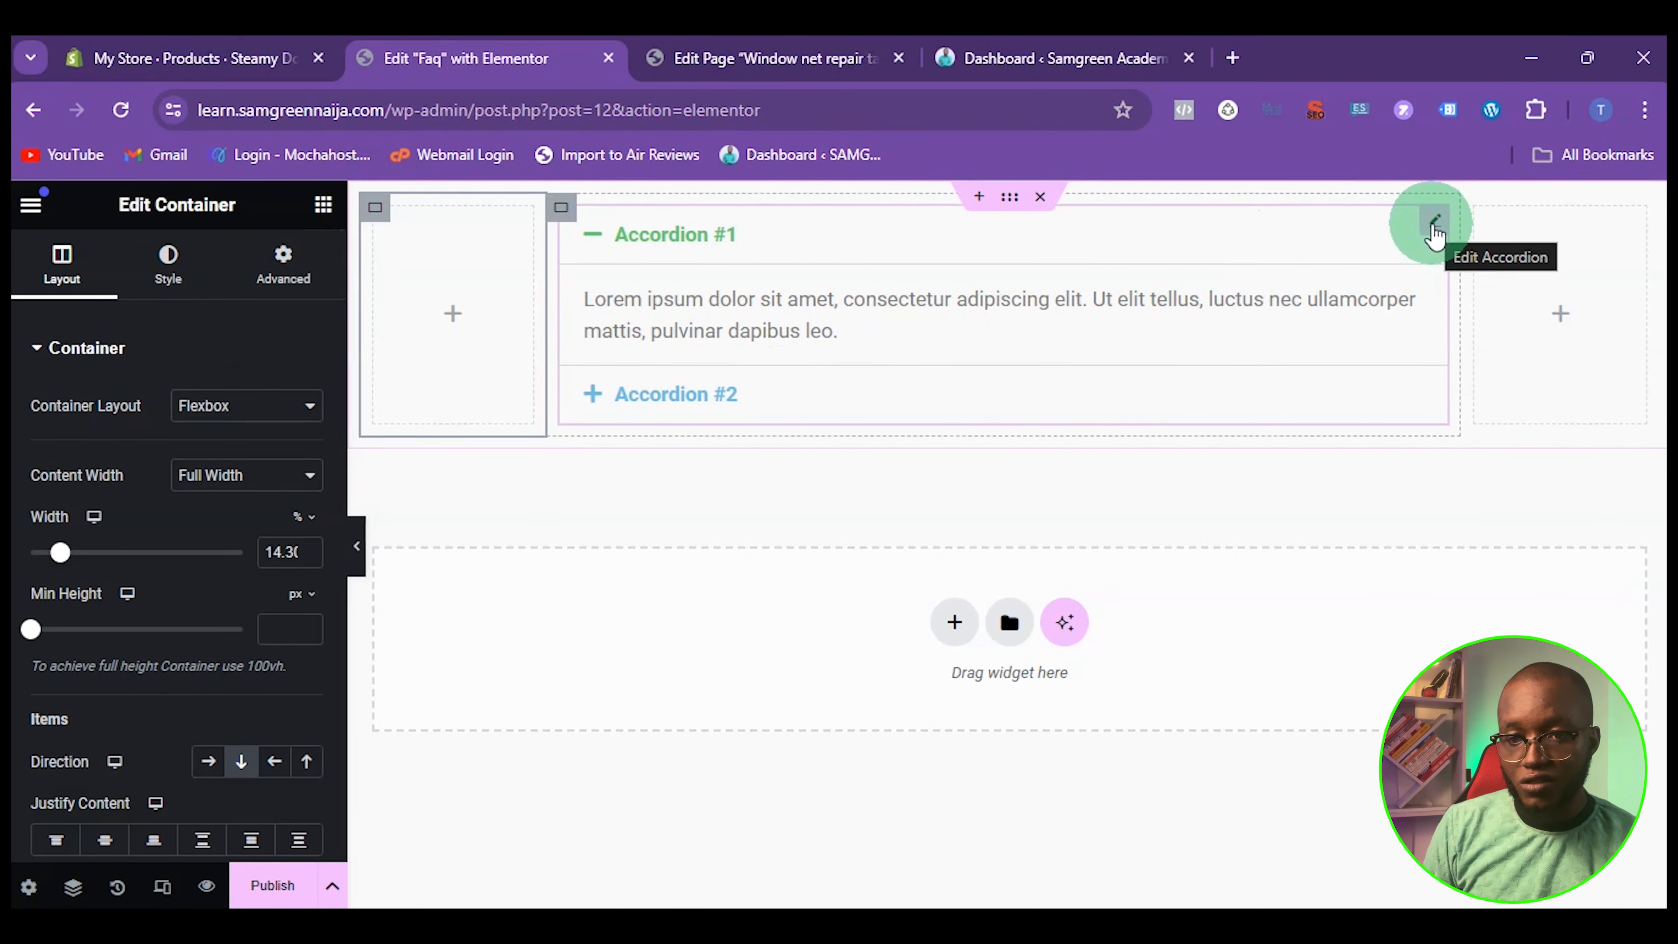
Replace the title of the first accordion item with "How do I access the program?"
left_click(1434, 228)
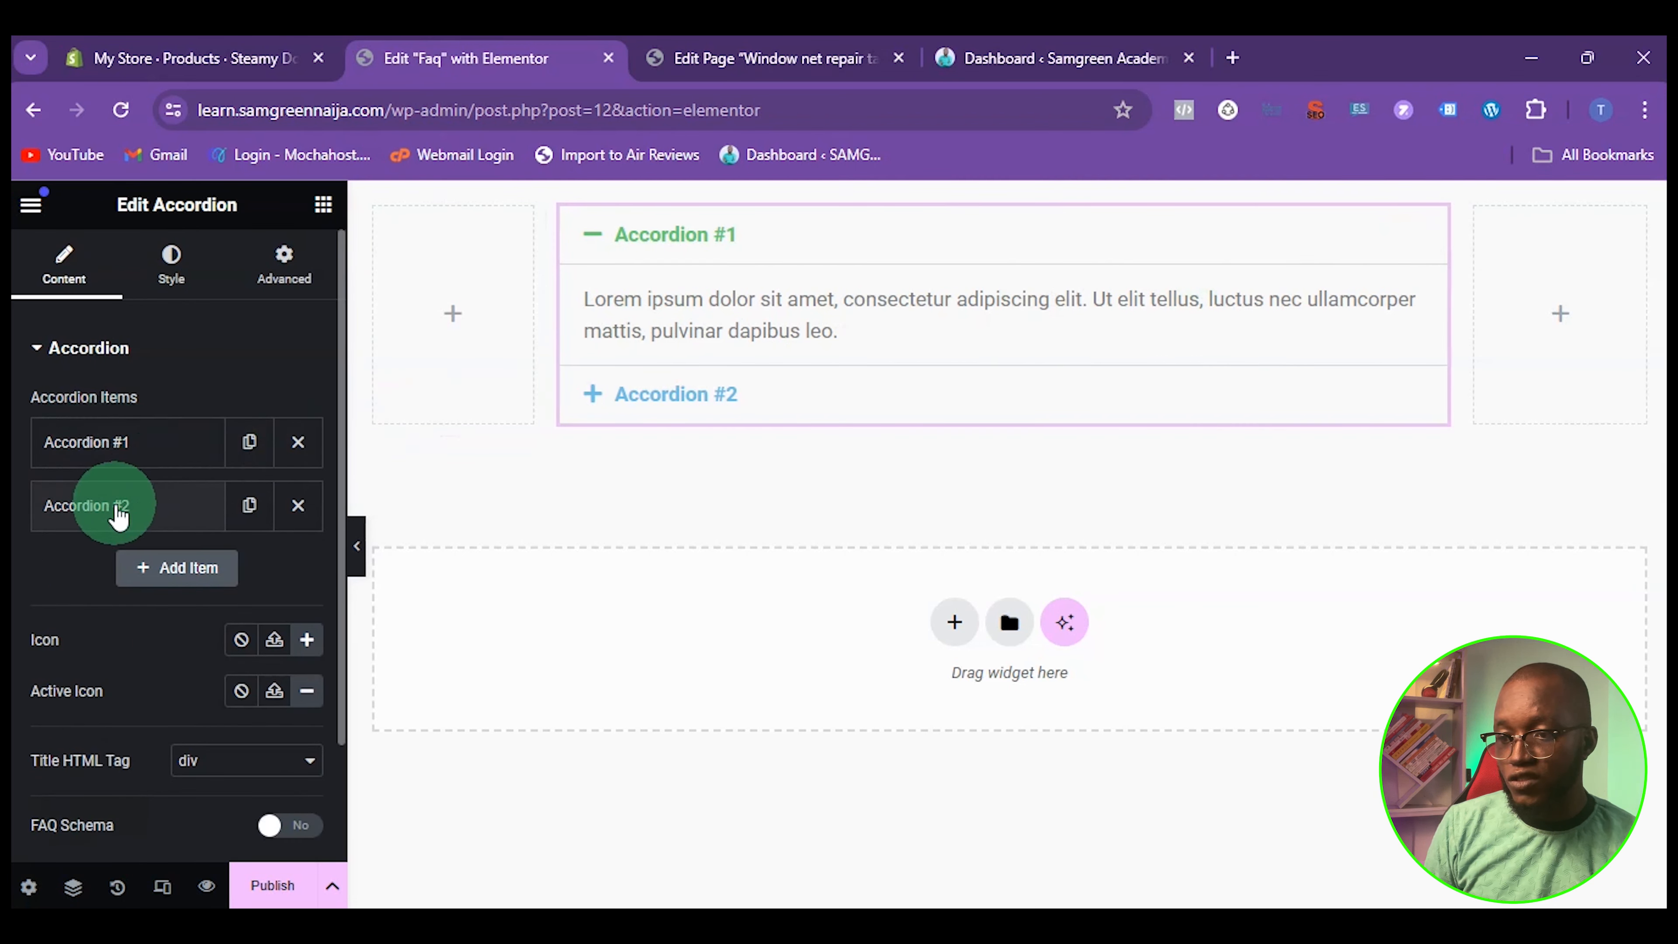
left_click(113, 450)
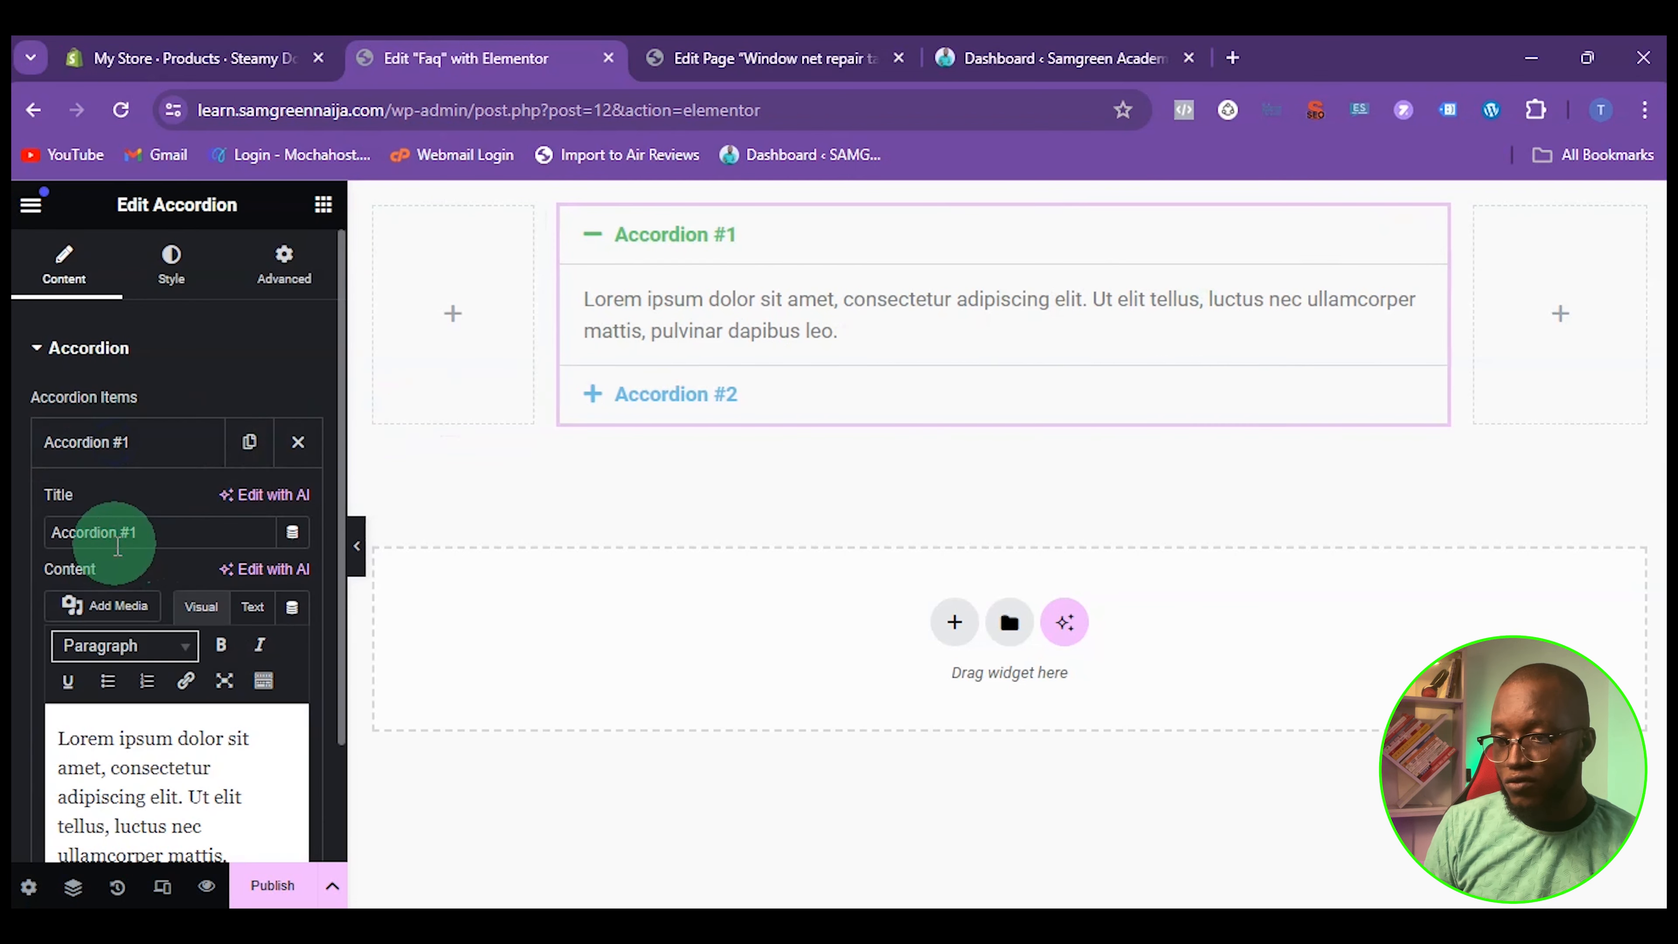
left_click_drag(150, 532, 34, 541)
key("BackSpace")
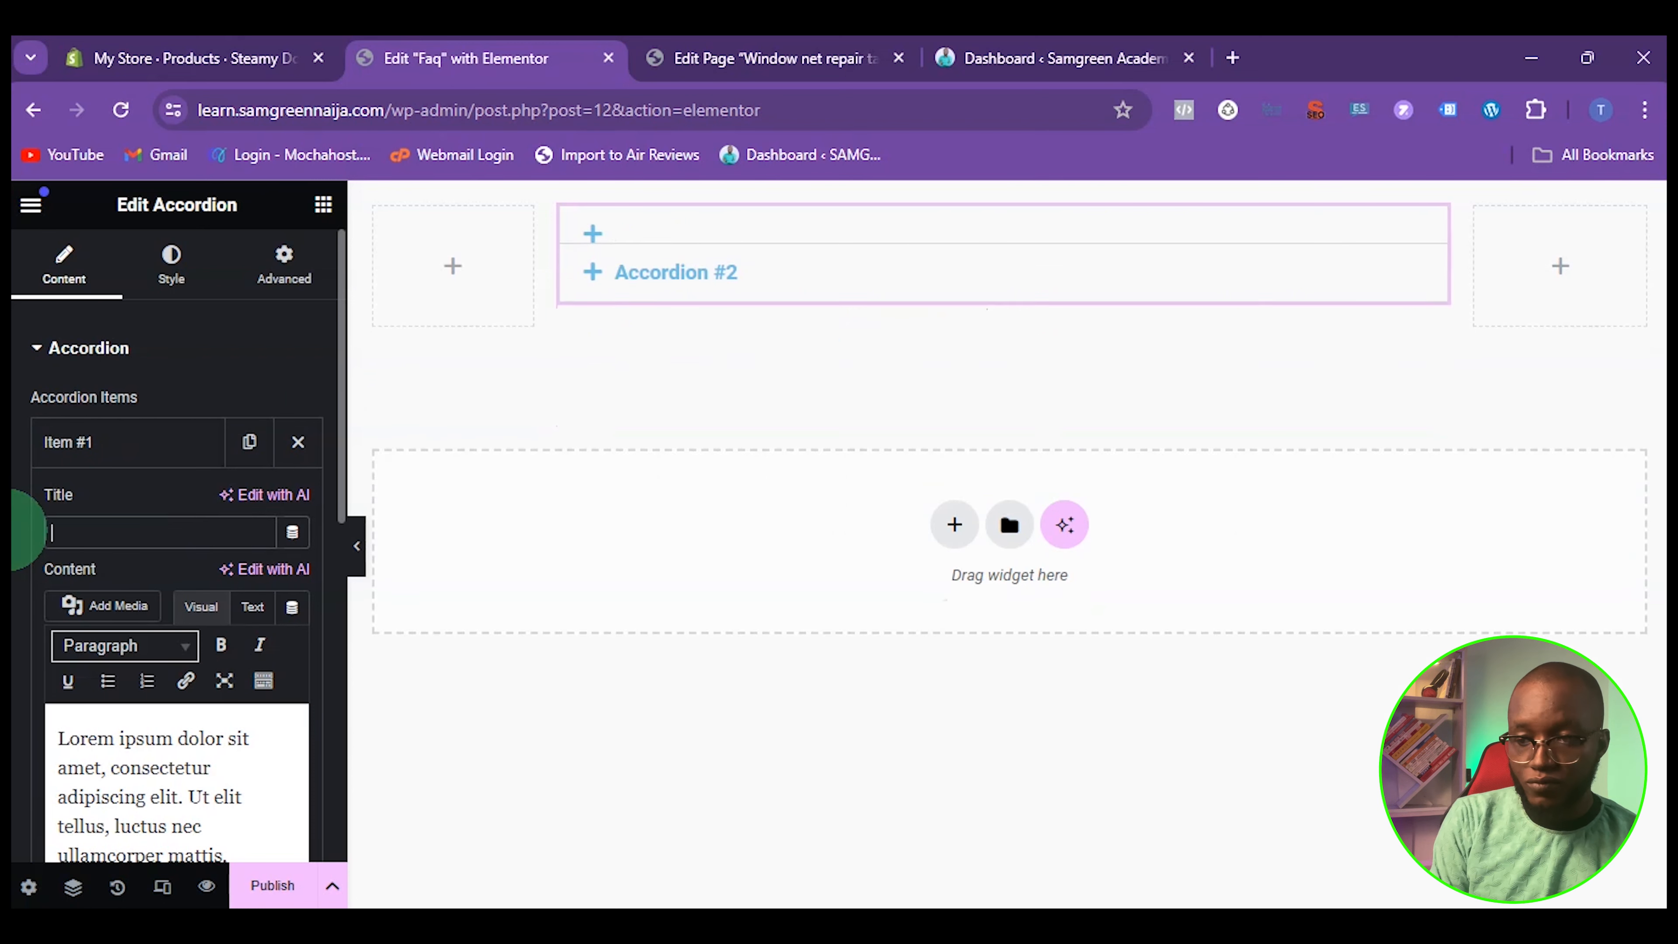
type("How do I access the program?")
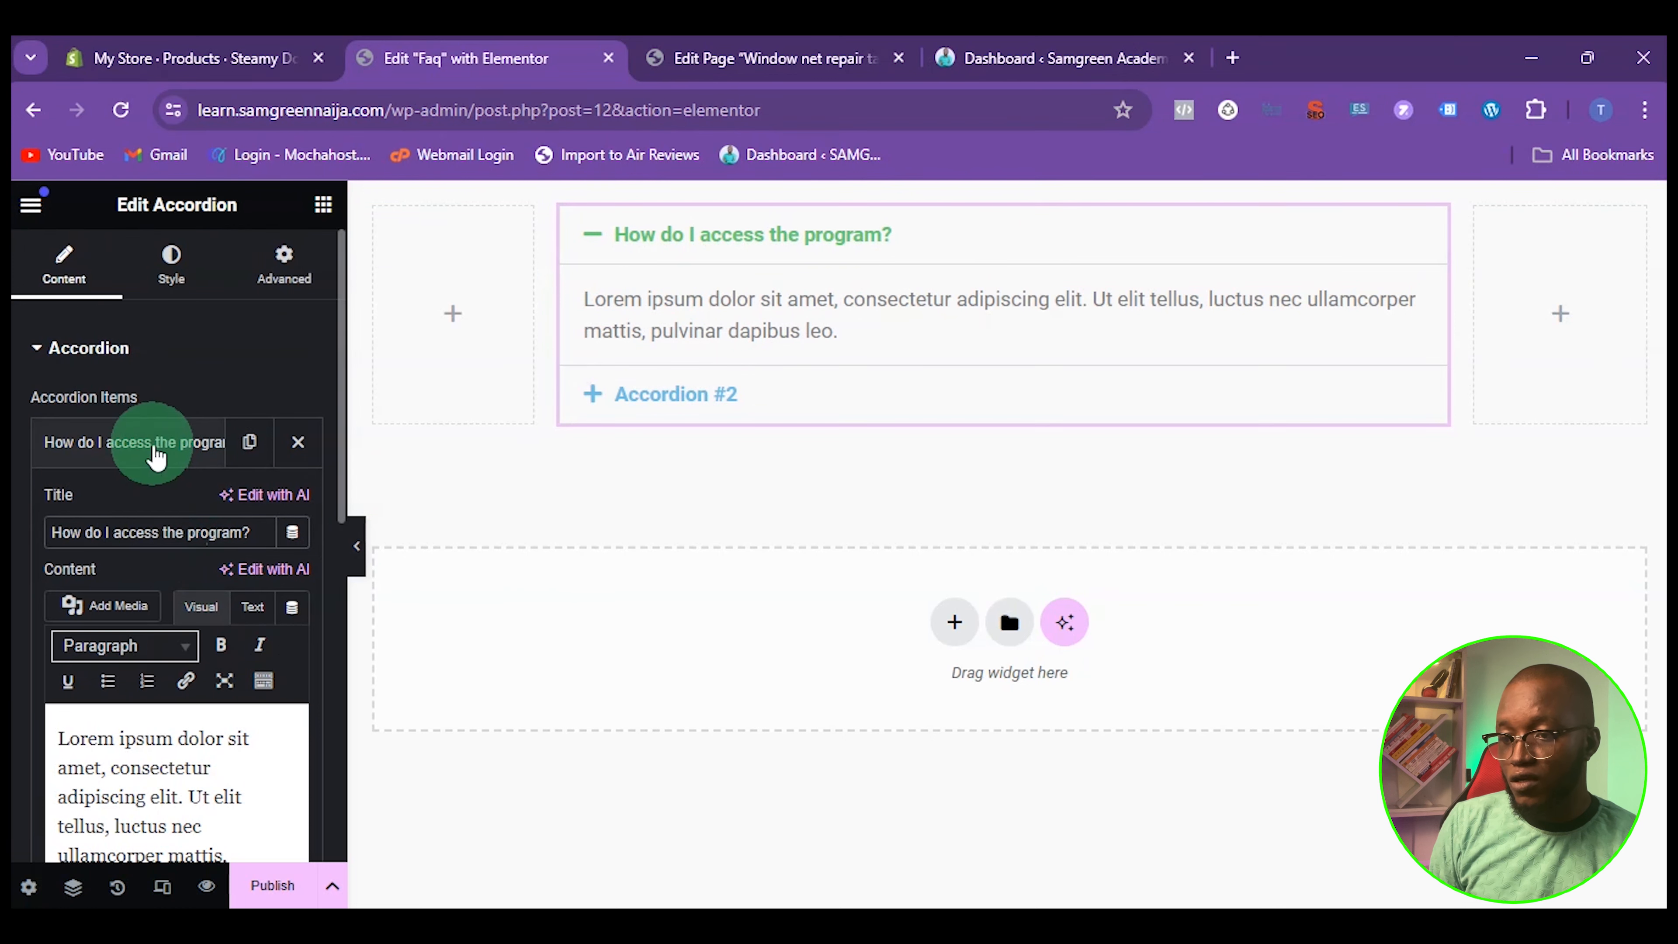
Replace the first item's content with the answer about instant access after successful payment and instructions sent to the checkout email
scroll(176, 661, "down", 2)
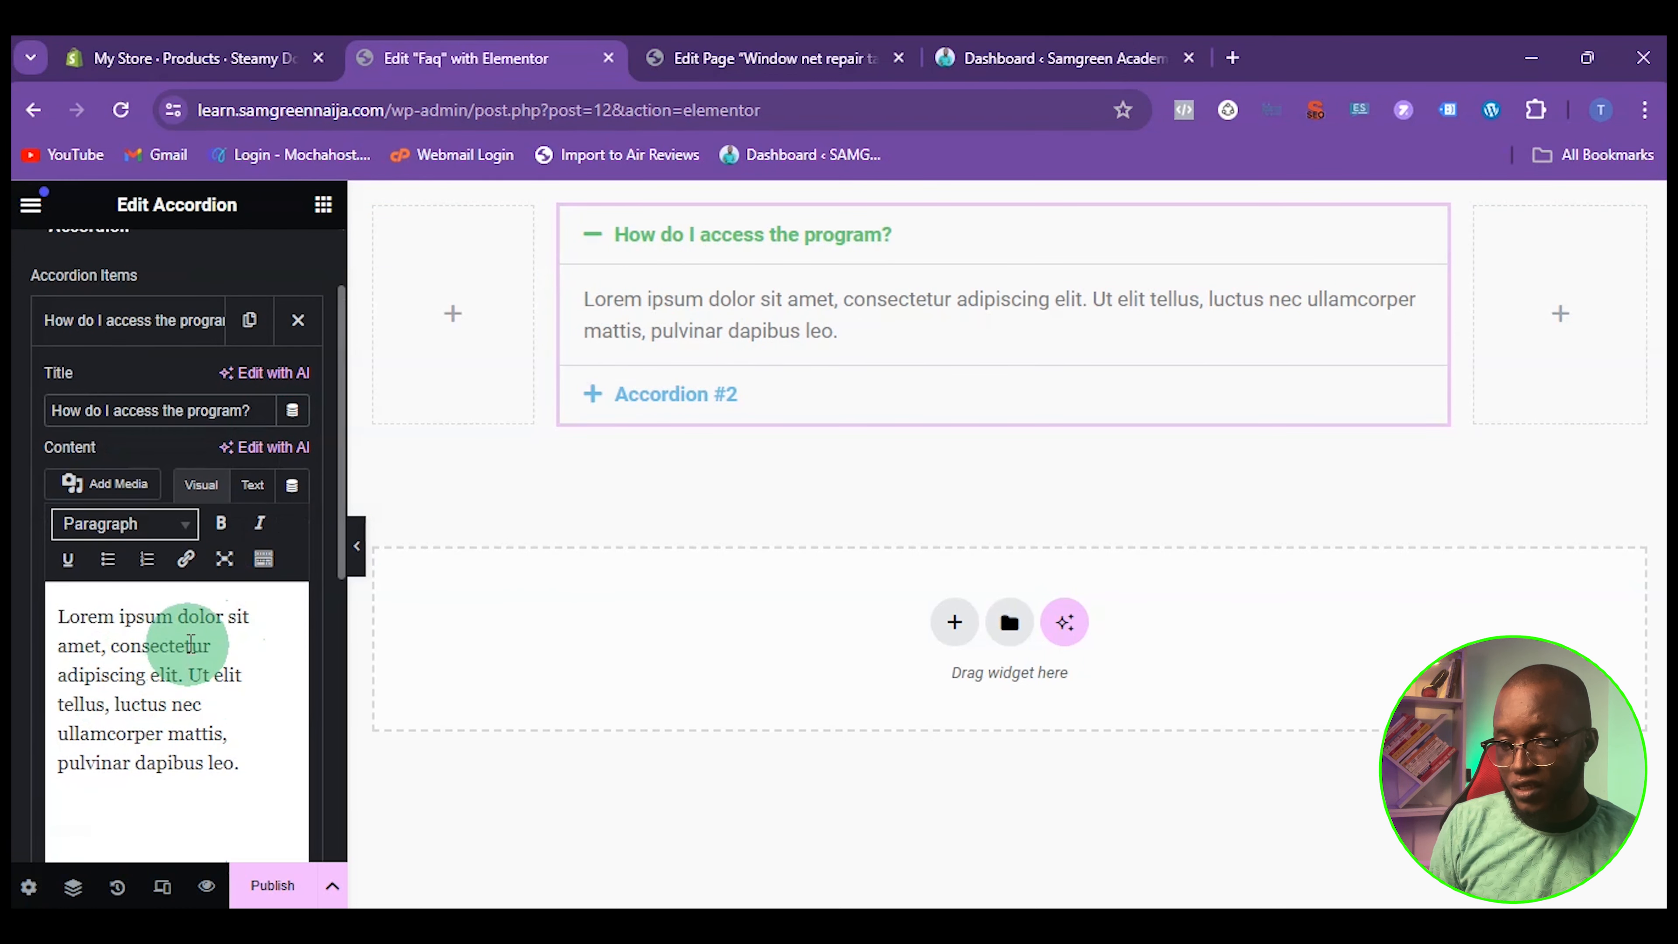
left_click_drag(240, 763, 55, 622)
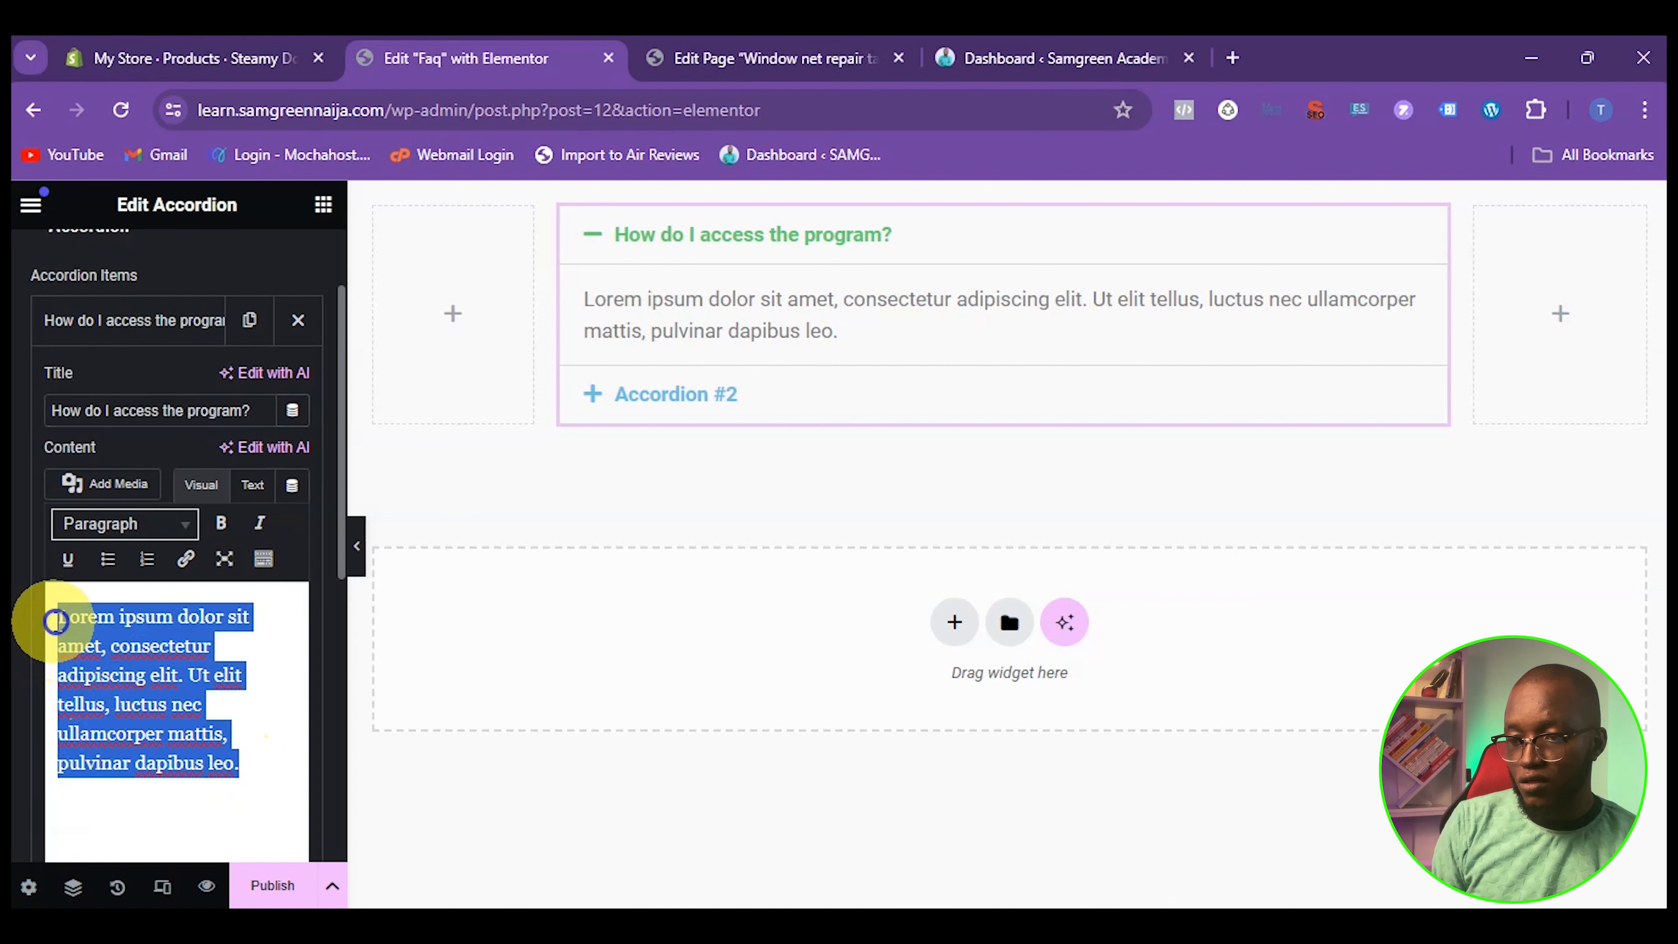
key("BackSpace")
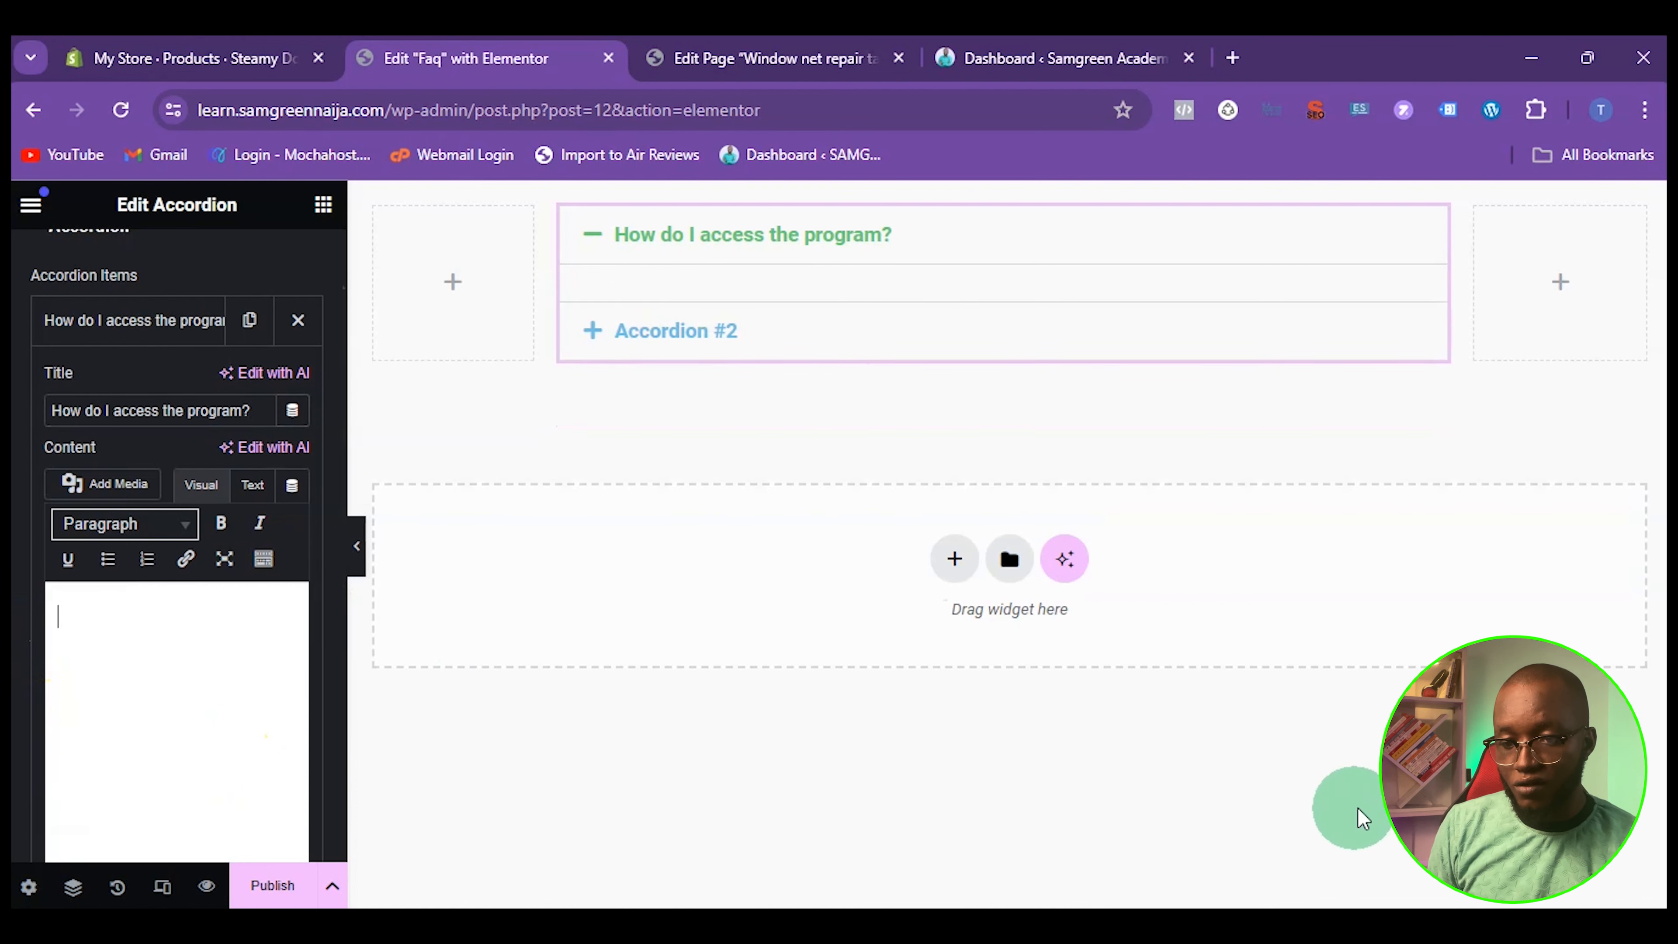
type("Once your payment is successful you will be given instant access to the program. You can also check the email you use during the checkout for instructions on how to access the program")
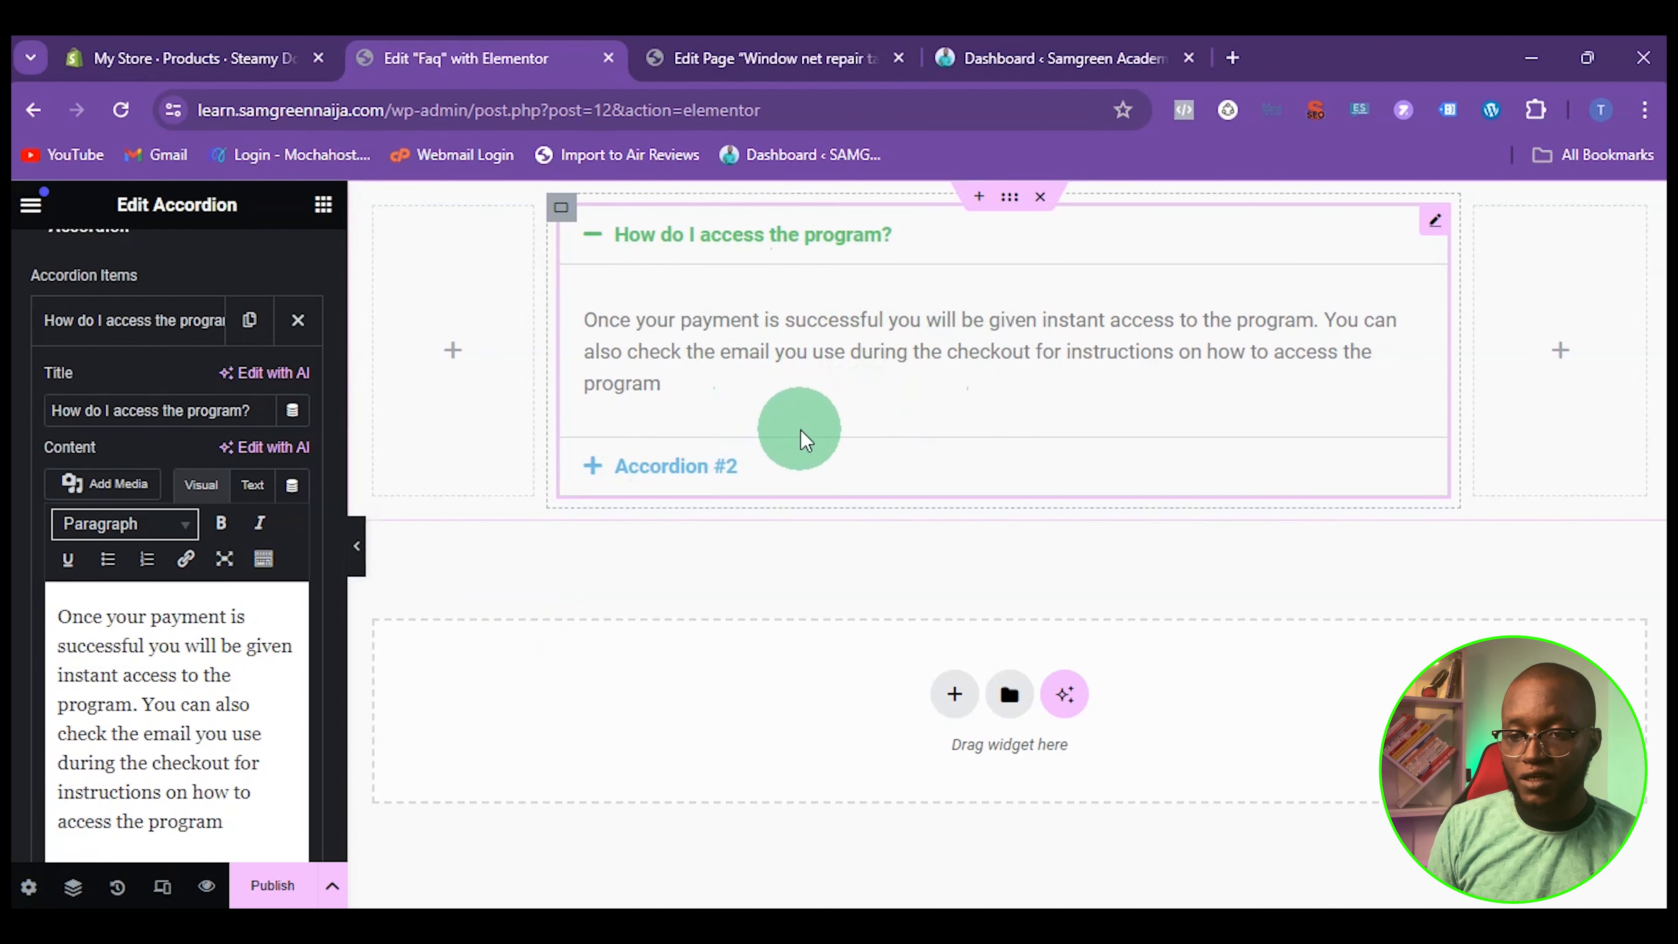
left_click(142, 320)
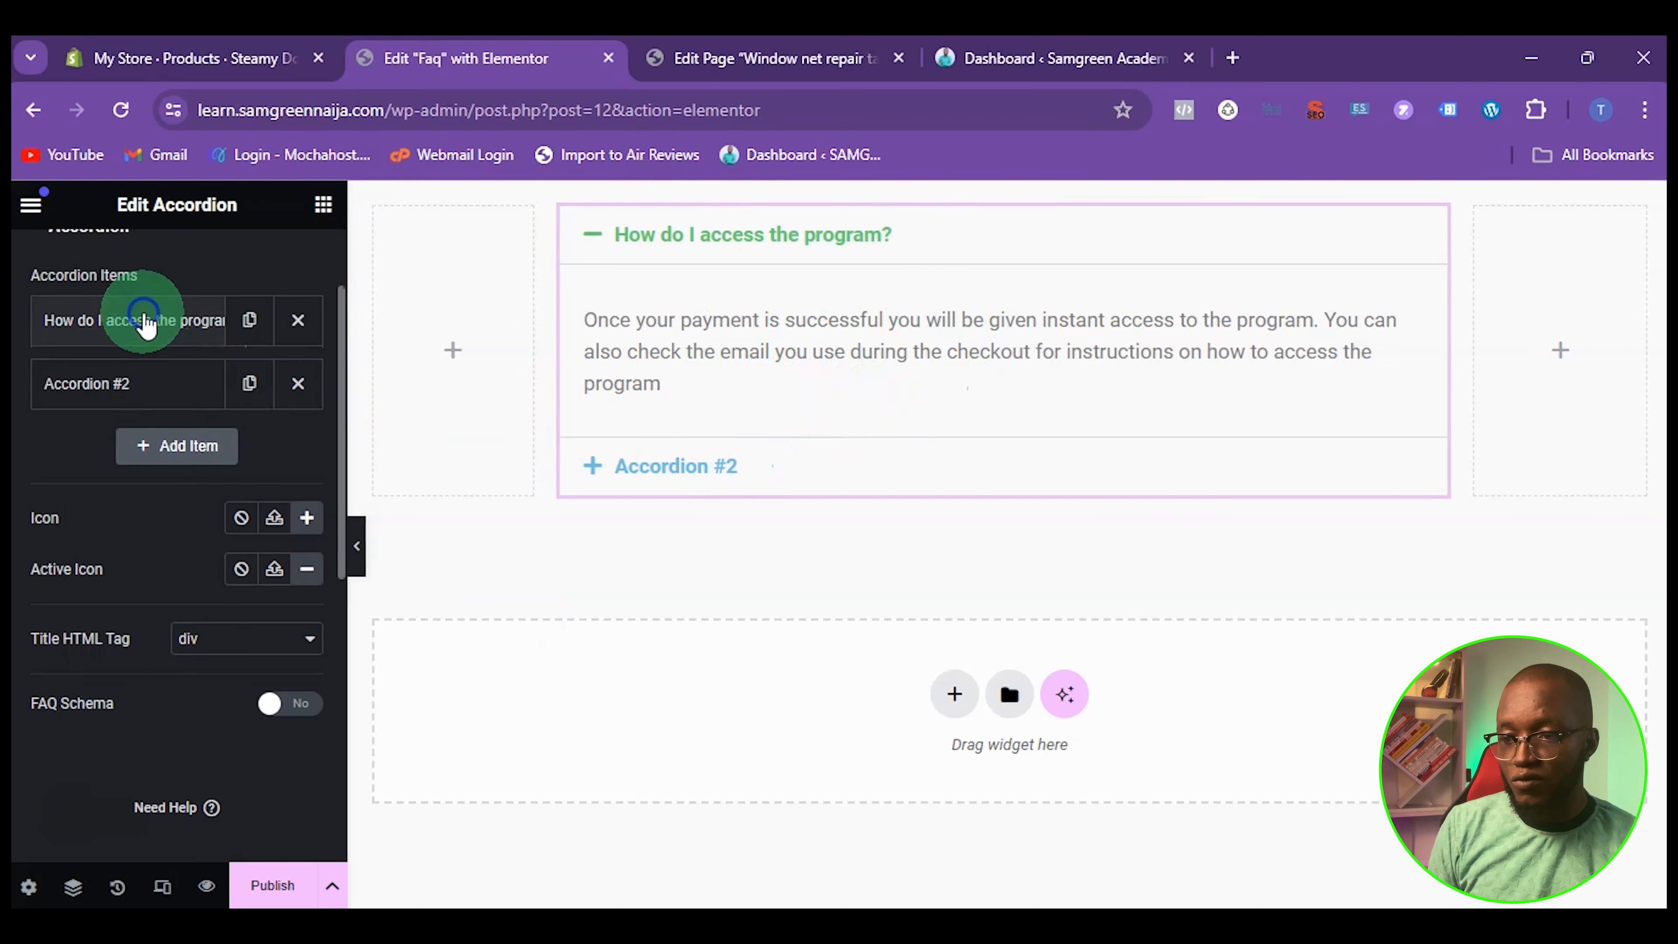
Replace the title of the second accordion item with "How much capital do I need to get started?"
left_click(117, 386)
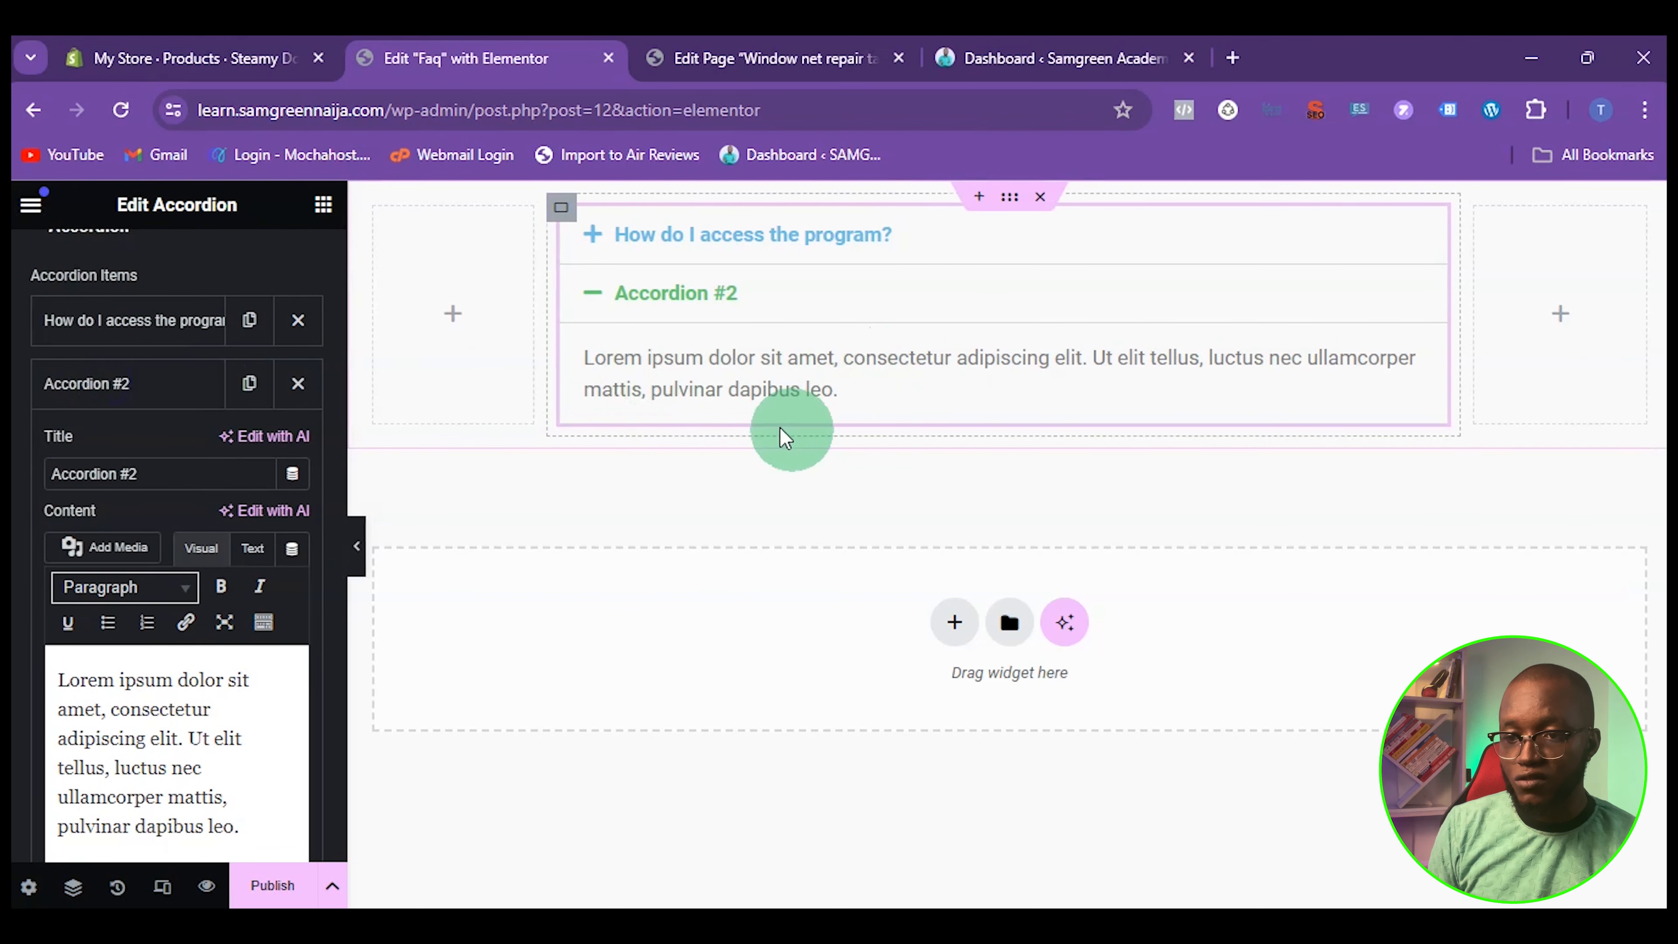
left_click_drag(165, 475, 38, 489)
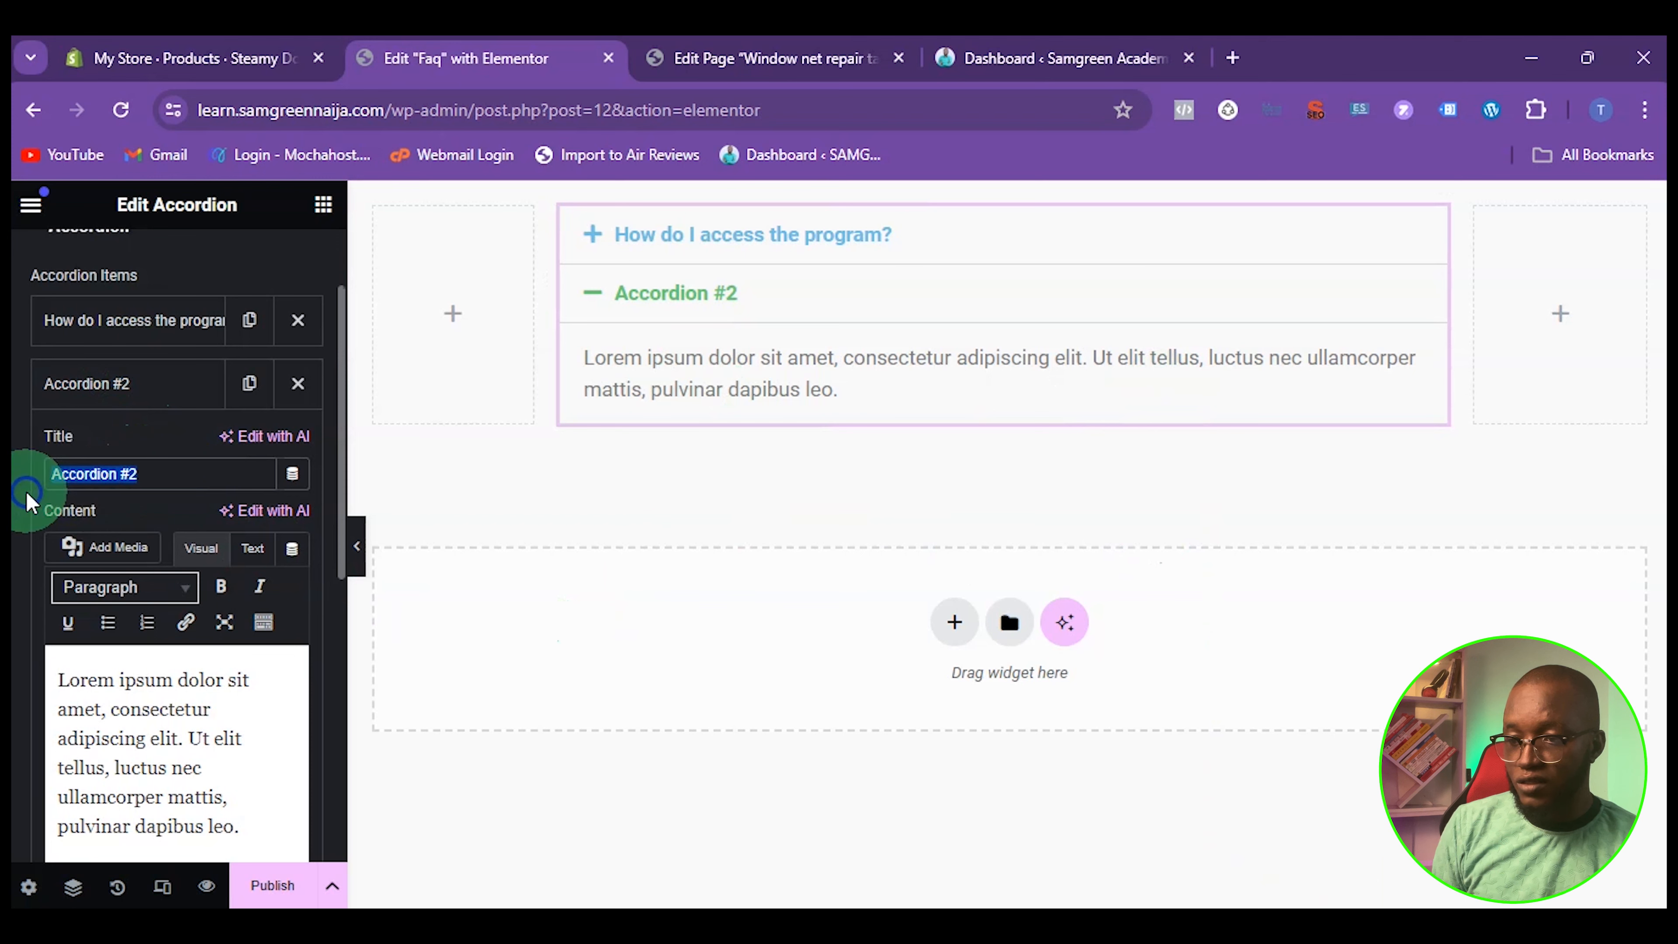
key("BackSpace")
type("How much capital do I need to get started?")
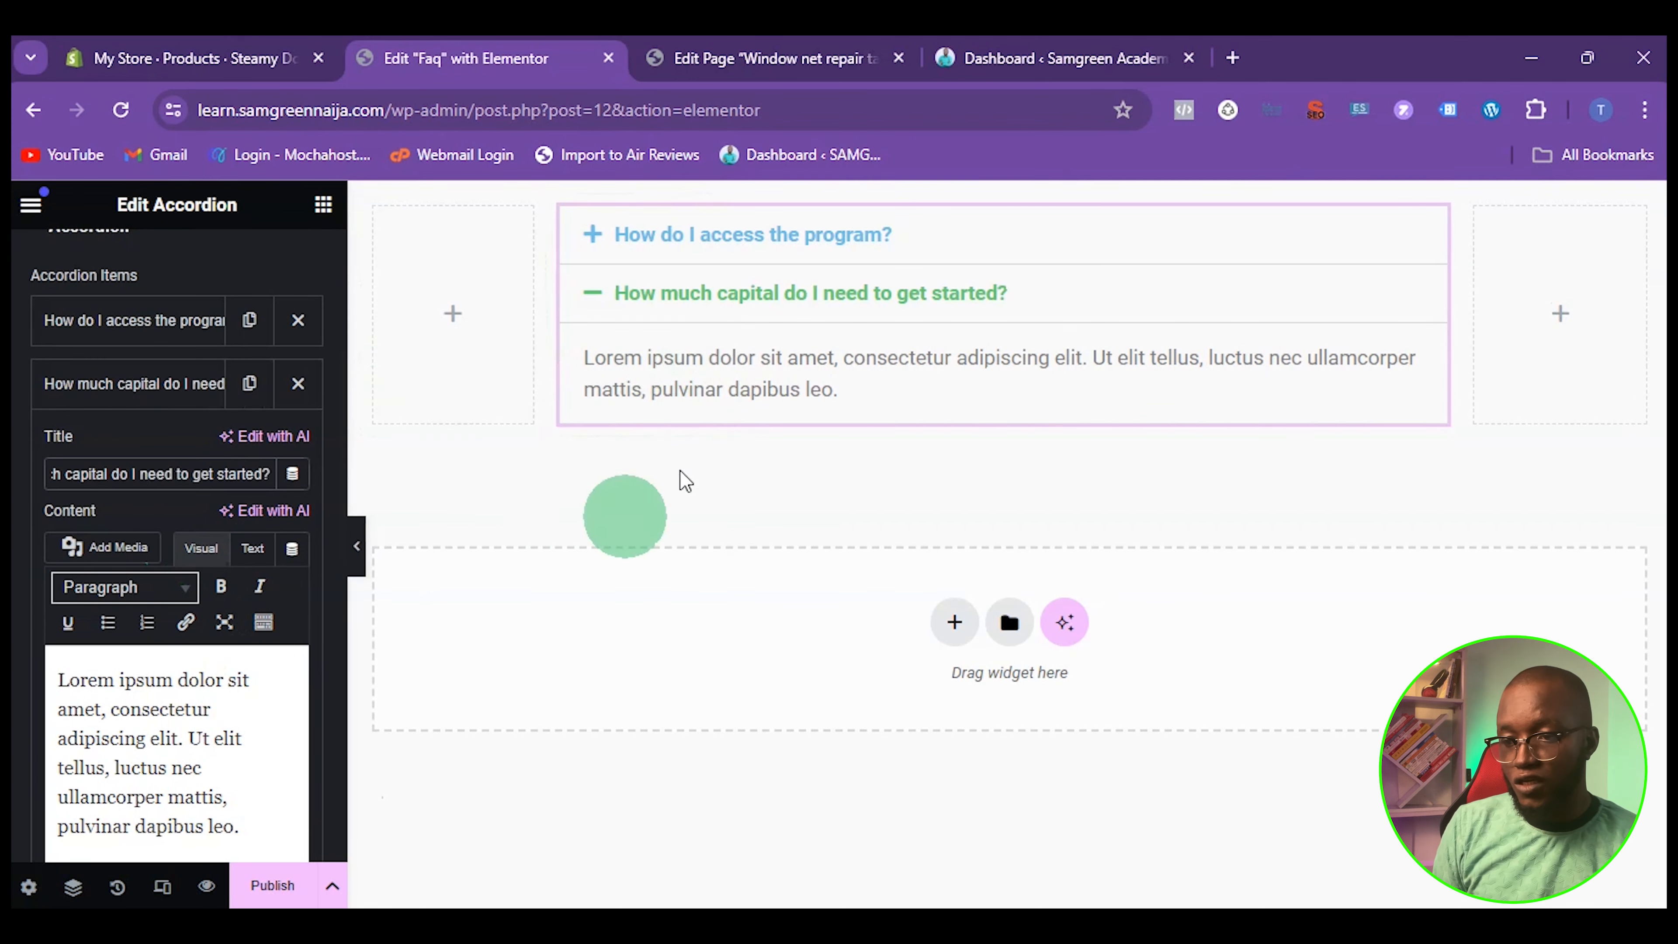
Replace the second item's content with the answer about getting started with 0$, or with 100$ to fast track progress
key("ctrl+a")
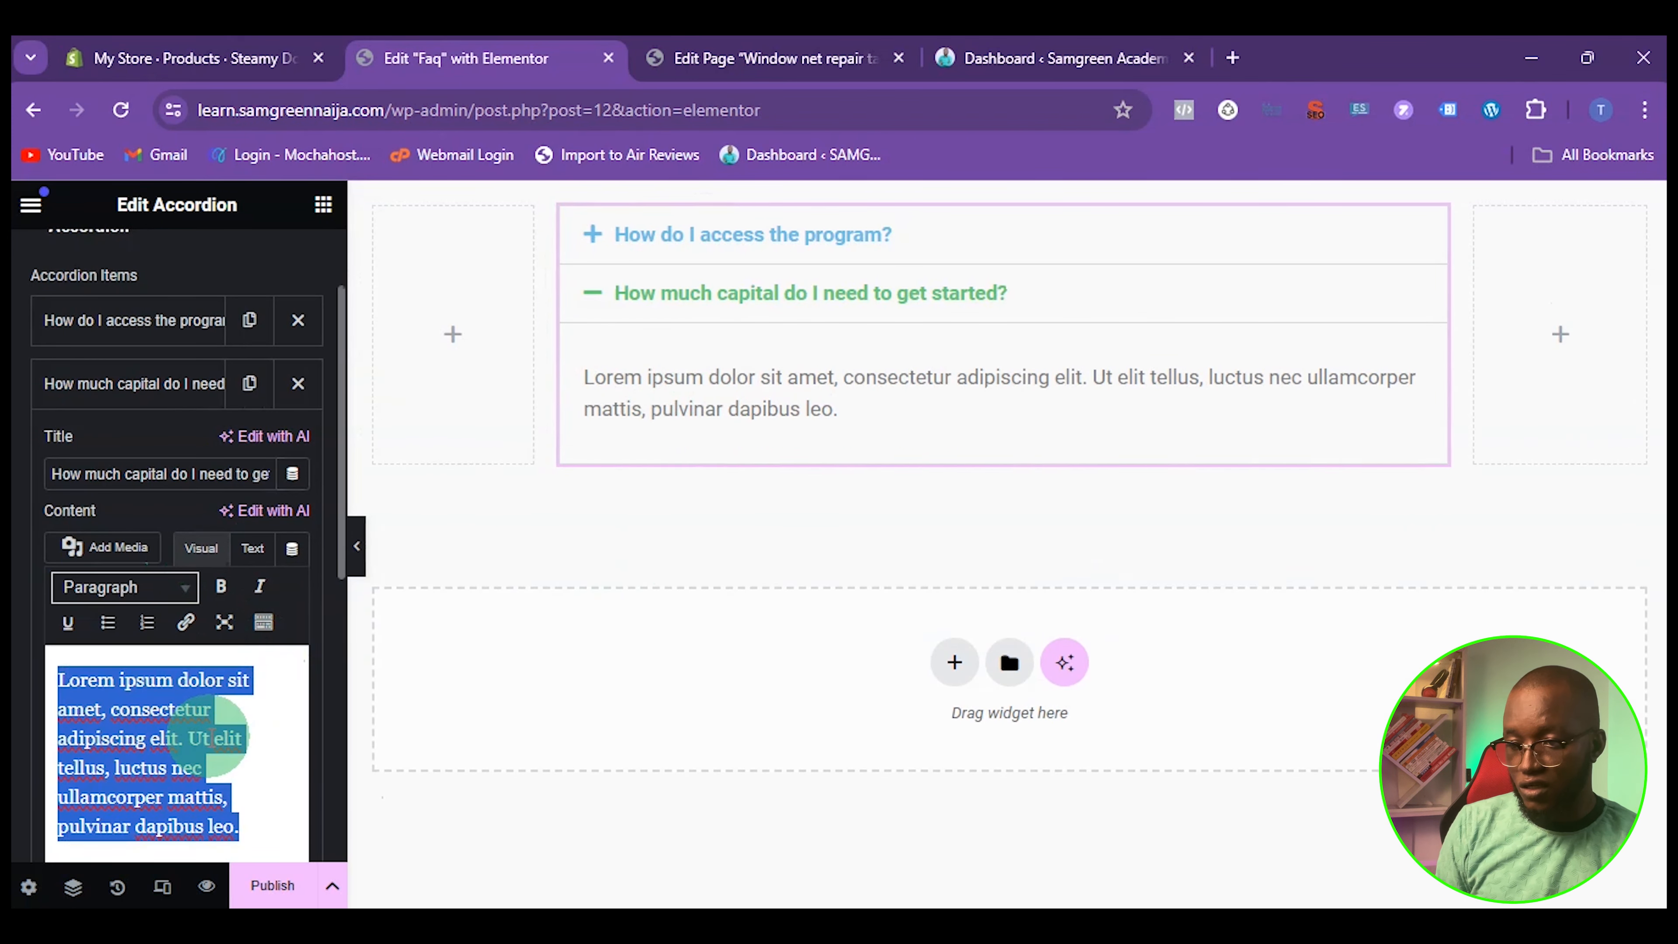
type("You can get started with 0$, Keep in mind that the progress might be slow but to fast track your progress you can get started with 100$")
left_click(150, 382)
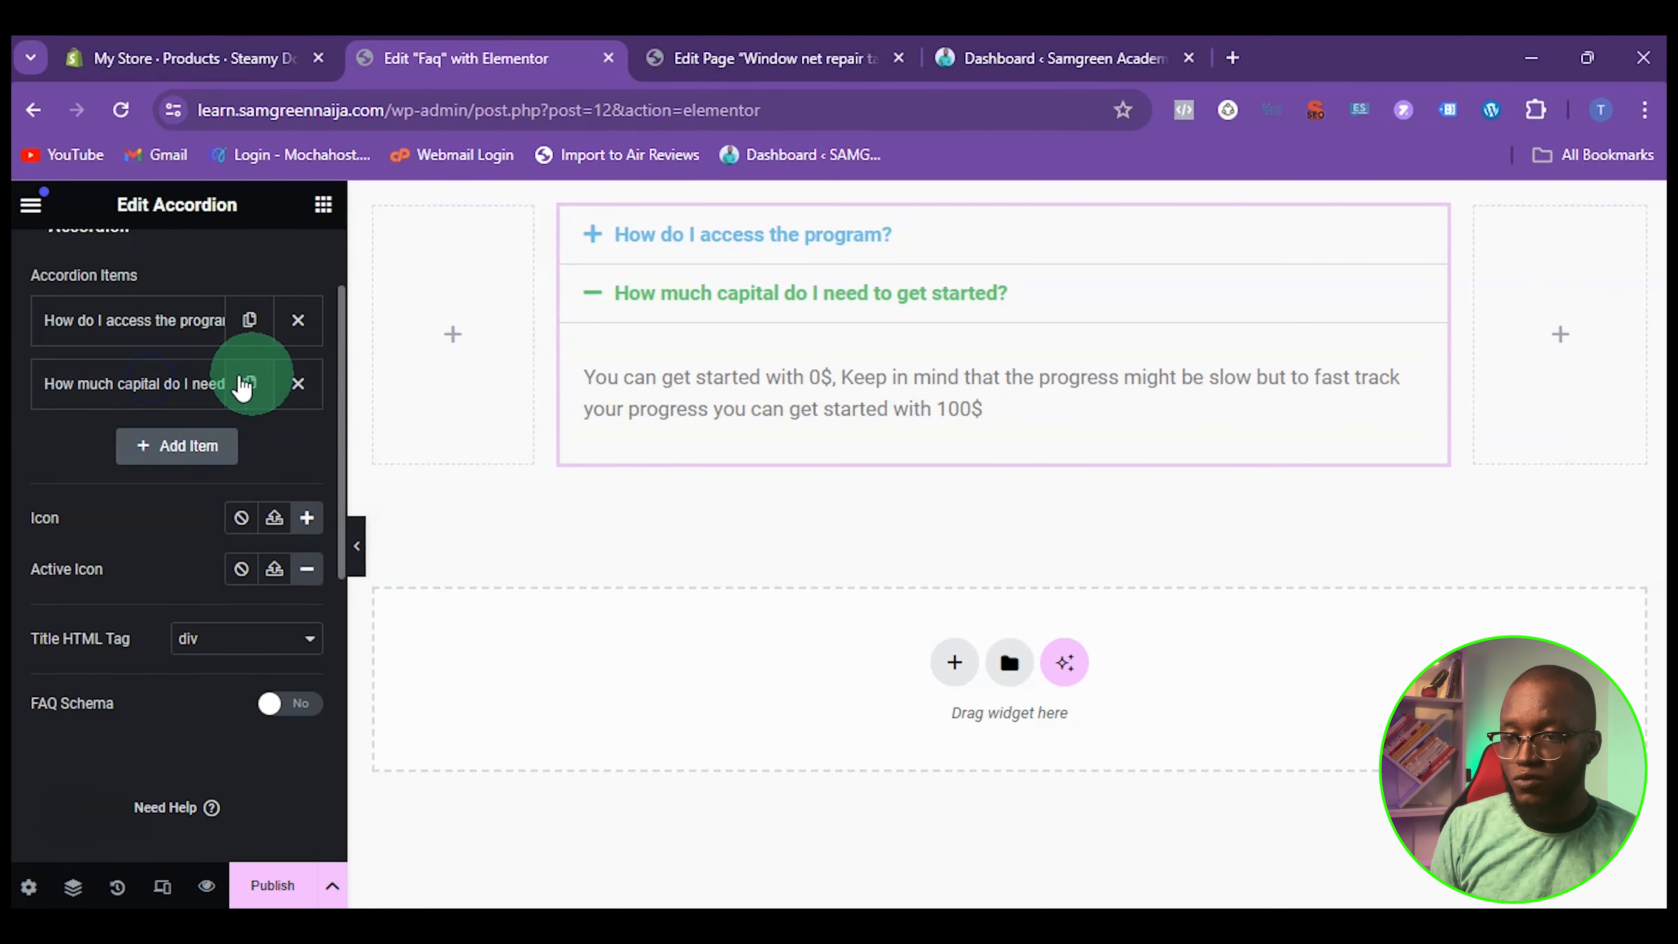
left_click(753, 403)
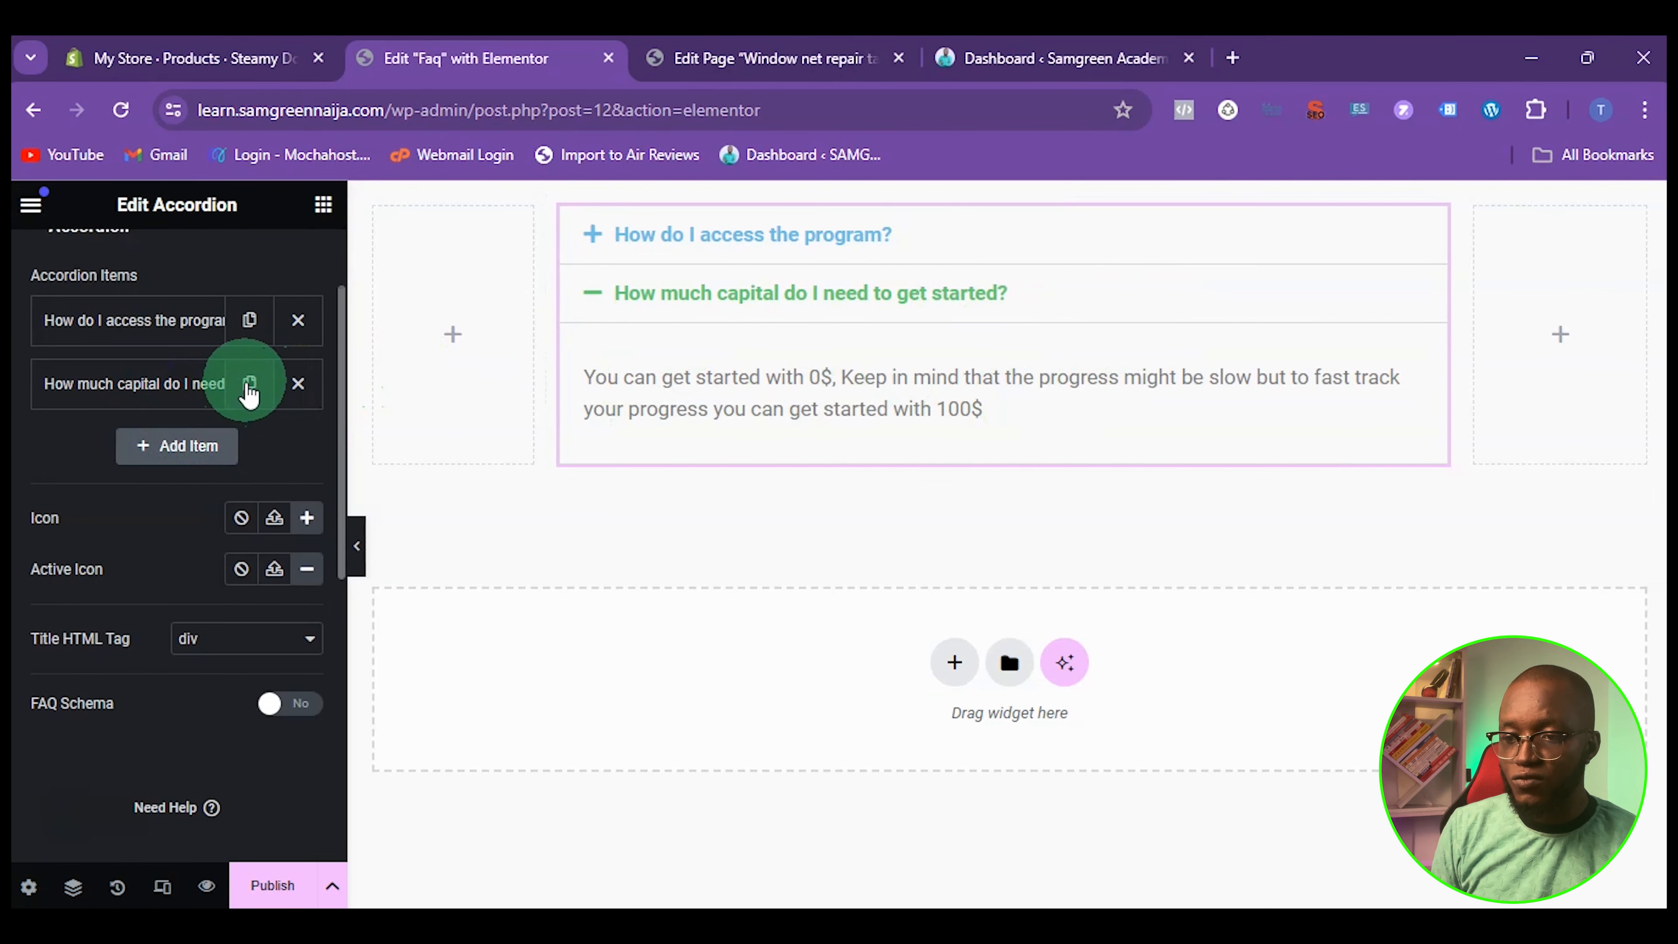
Add a third accordion item titled "What happens if I need further assistance after getting into the program?"
left_click(182, 463)
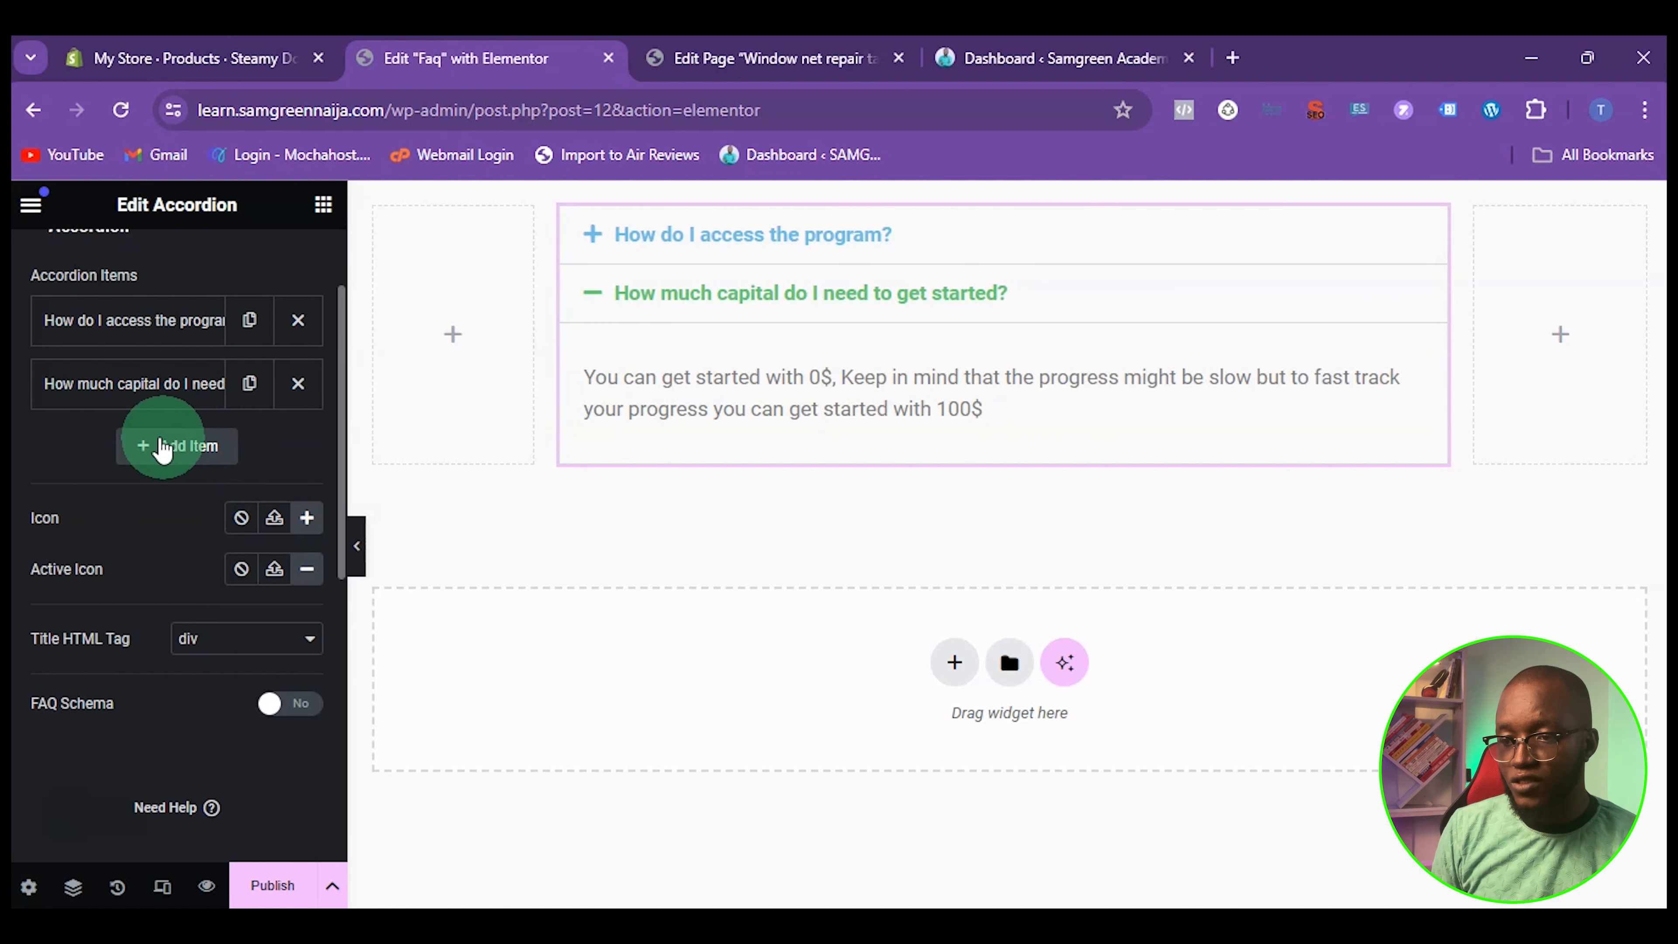
left_click(165, 447)
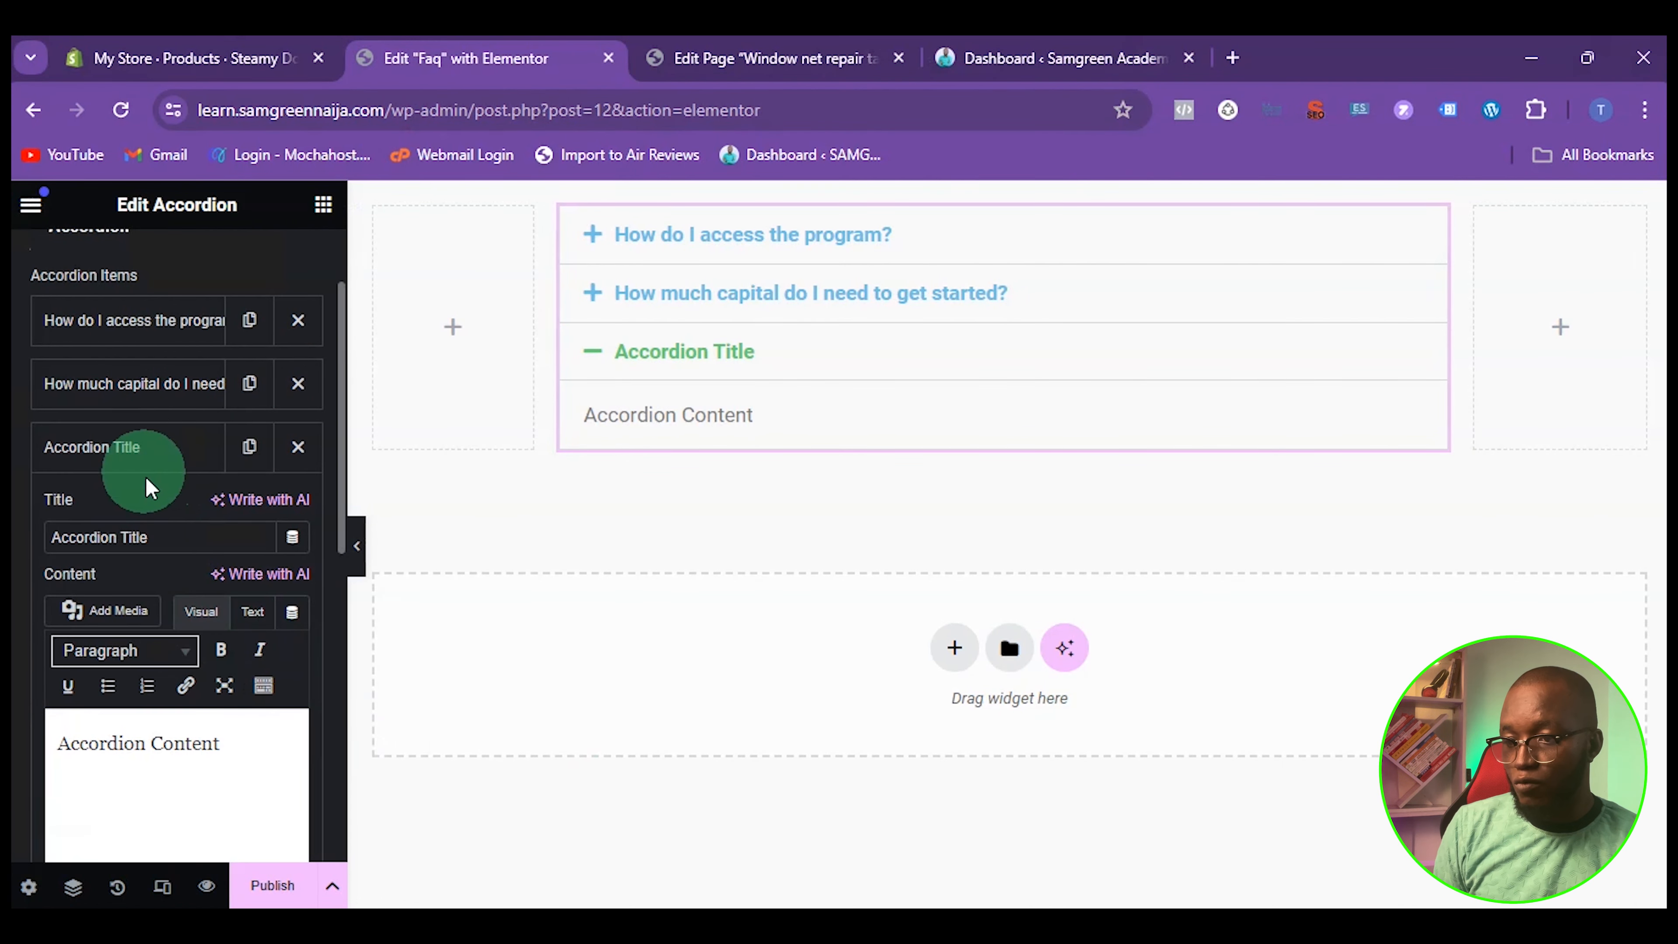
left_click(116, 542)
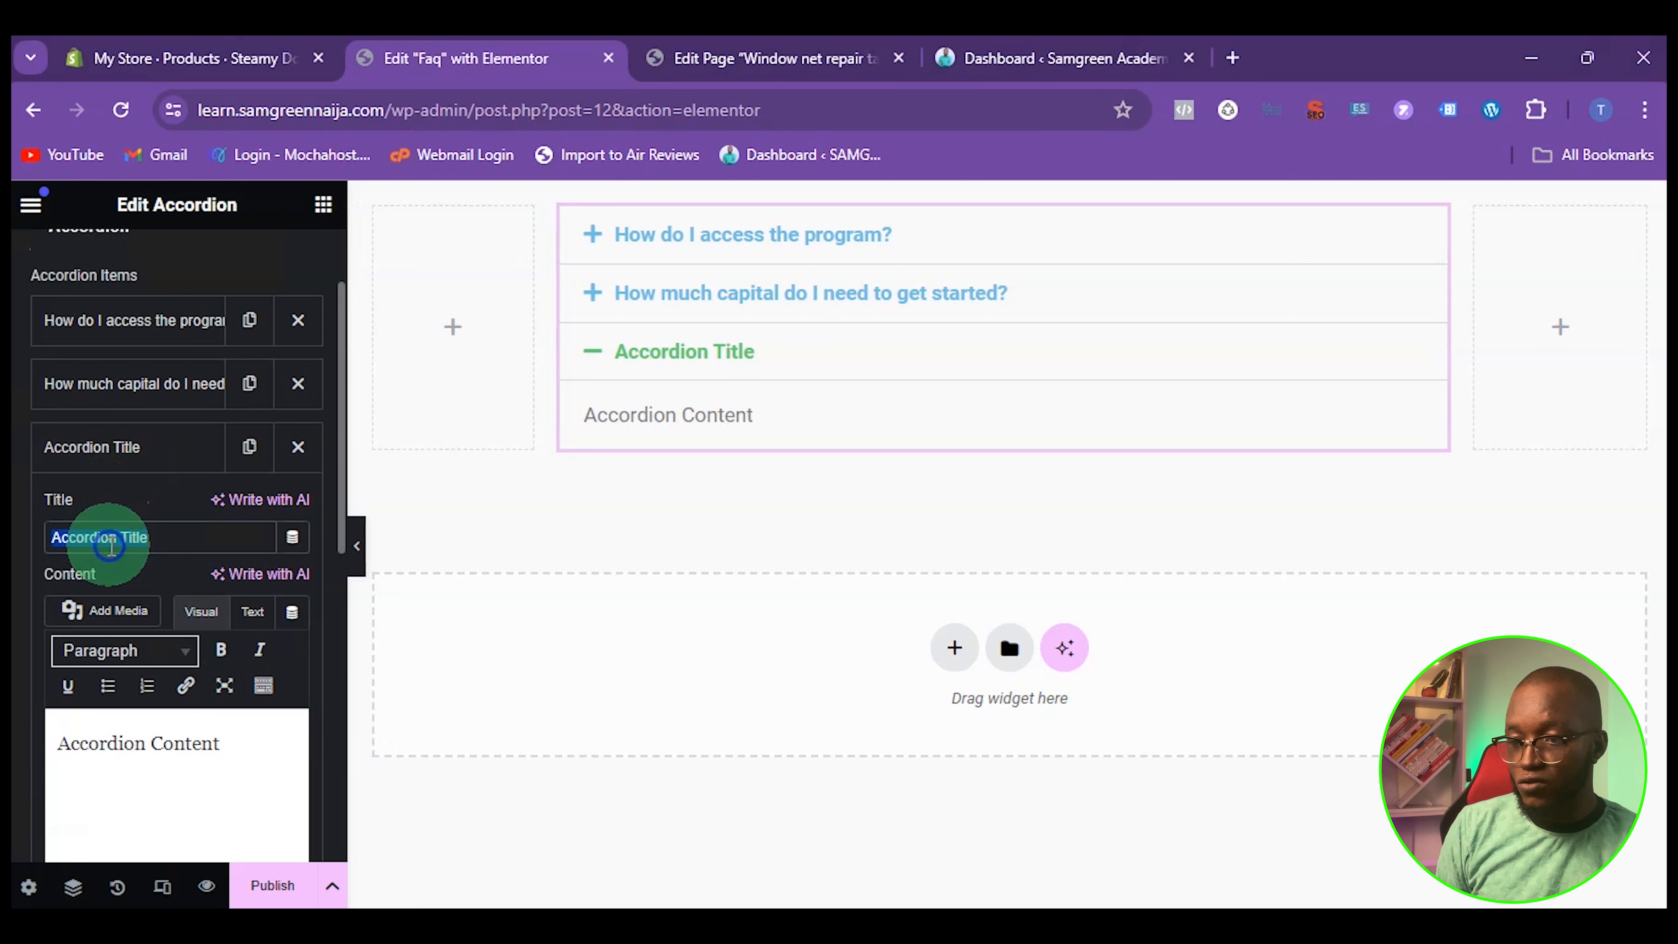
type("What happens if I need further assistance after getting into the program?")
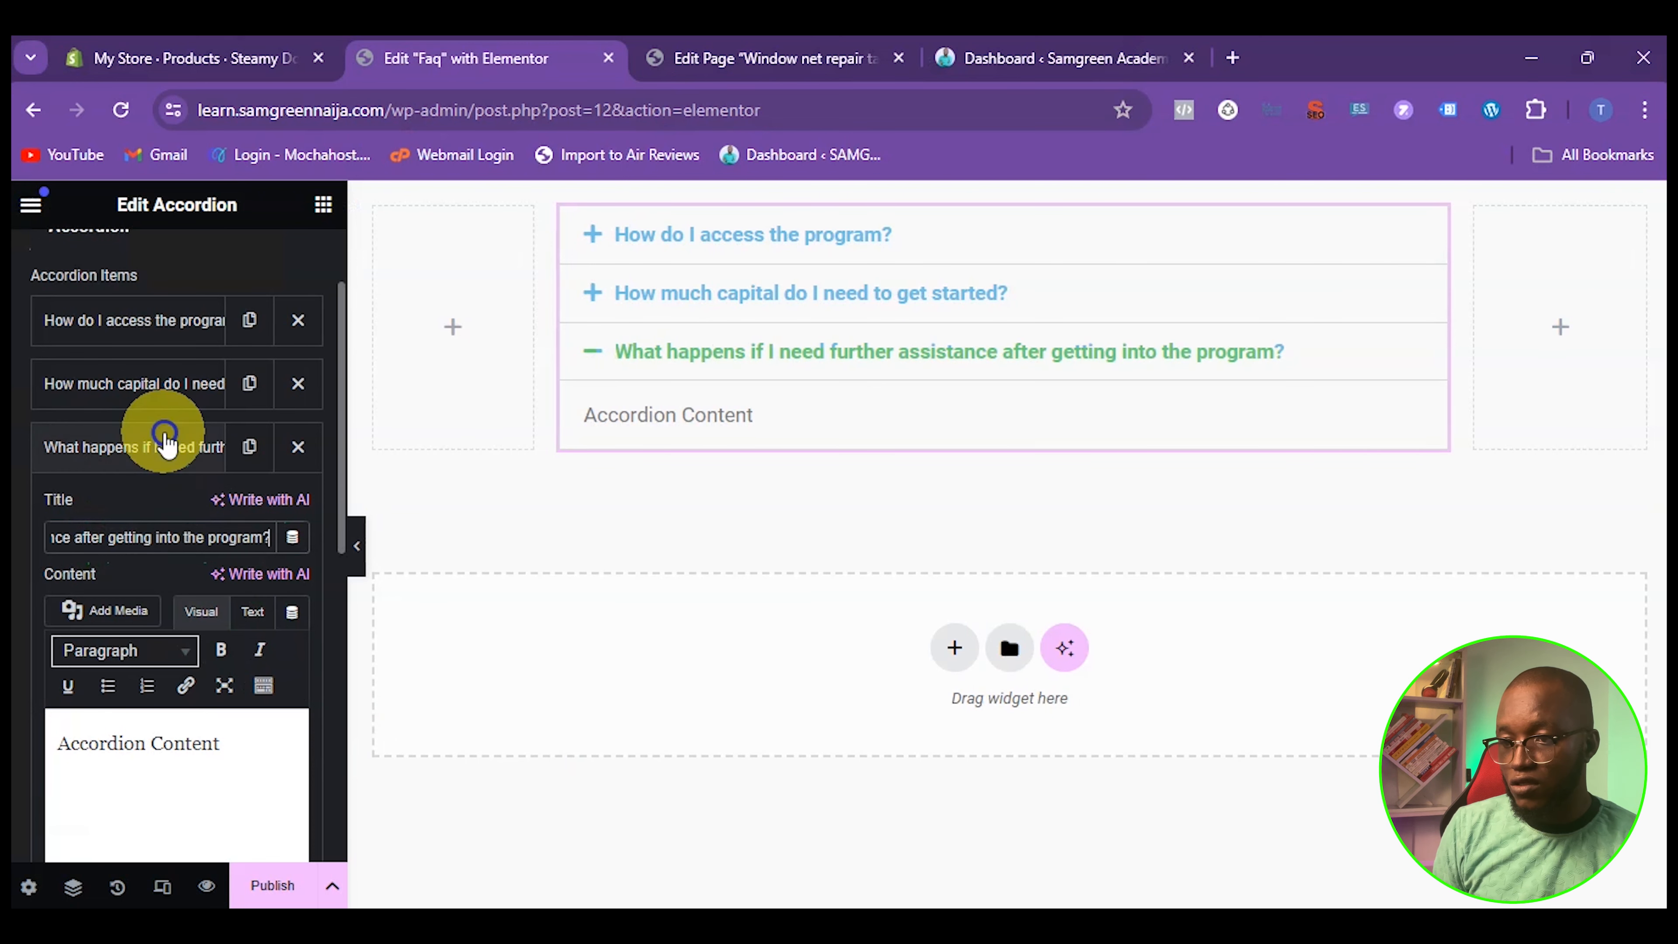
Set the third item's content to "You will be added to the support group and the community as soon as you get into the program"
left_click(161, 456)
left_click(169, 457)
scroll(179, 476, "down", 2)
left_click(217, 636)
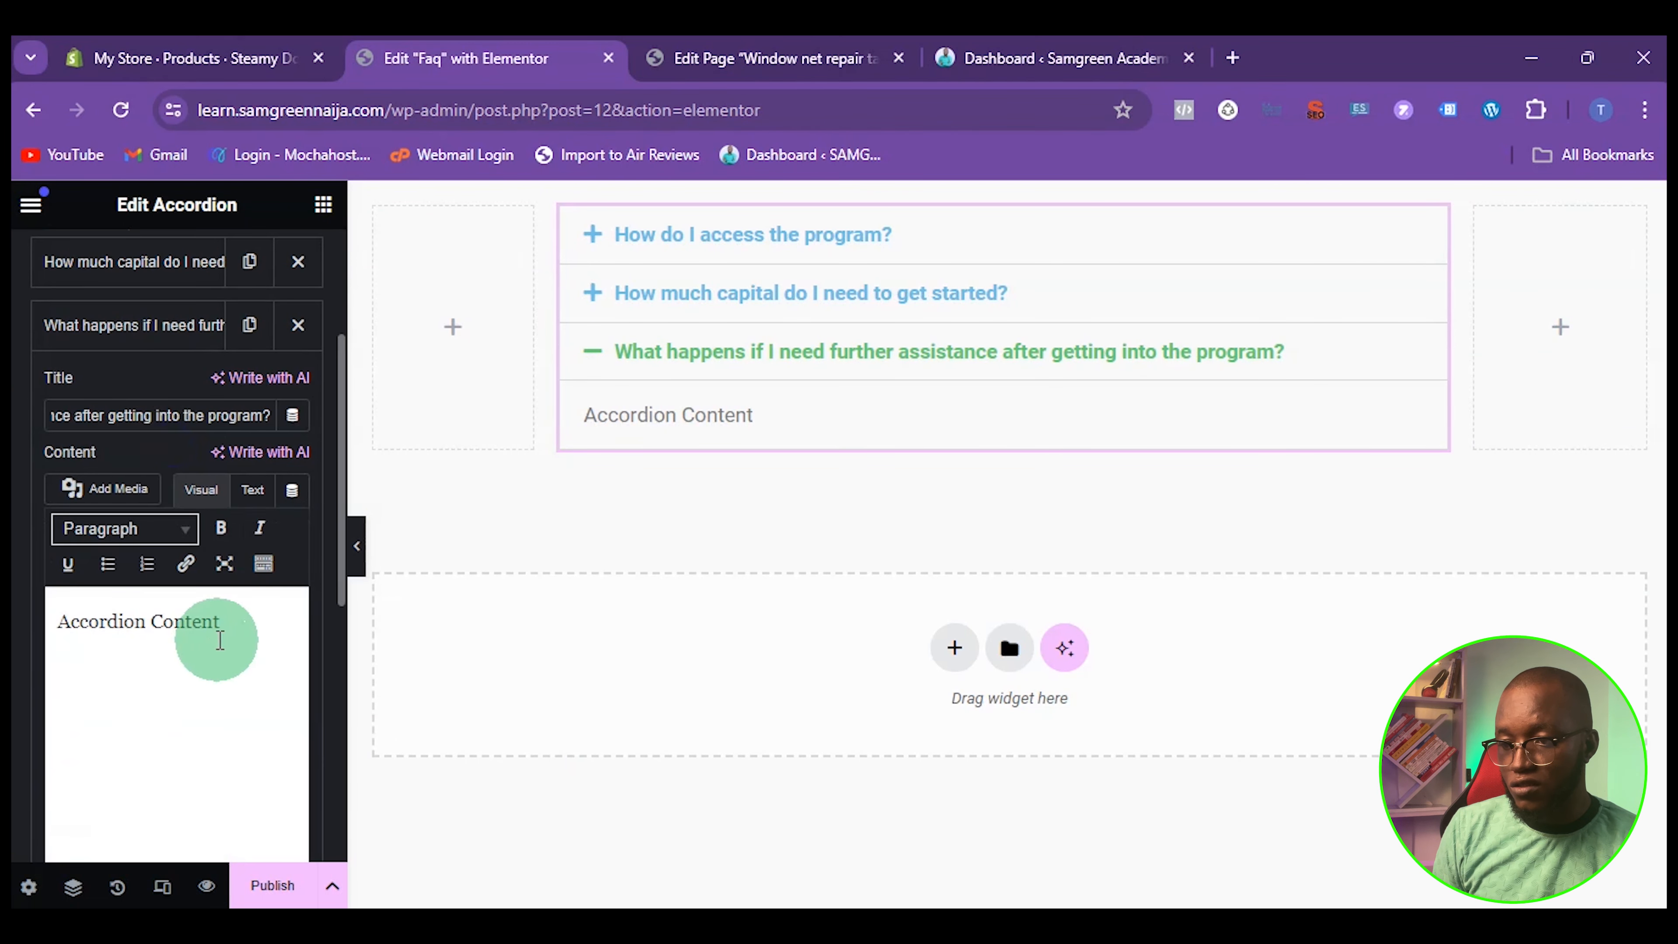
left_click(153, 621)
key("ctrl+a")
type("You will be added to the support group and the community as soon as you get into the program")
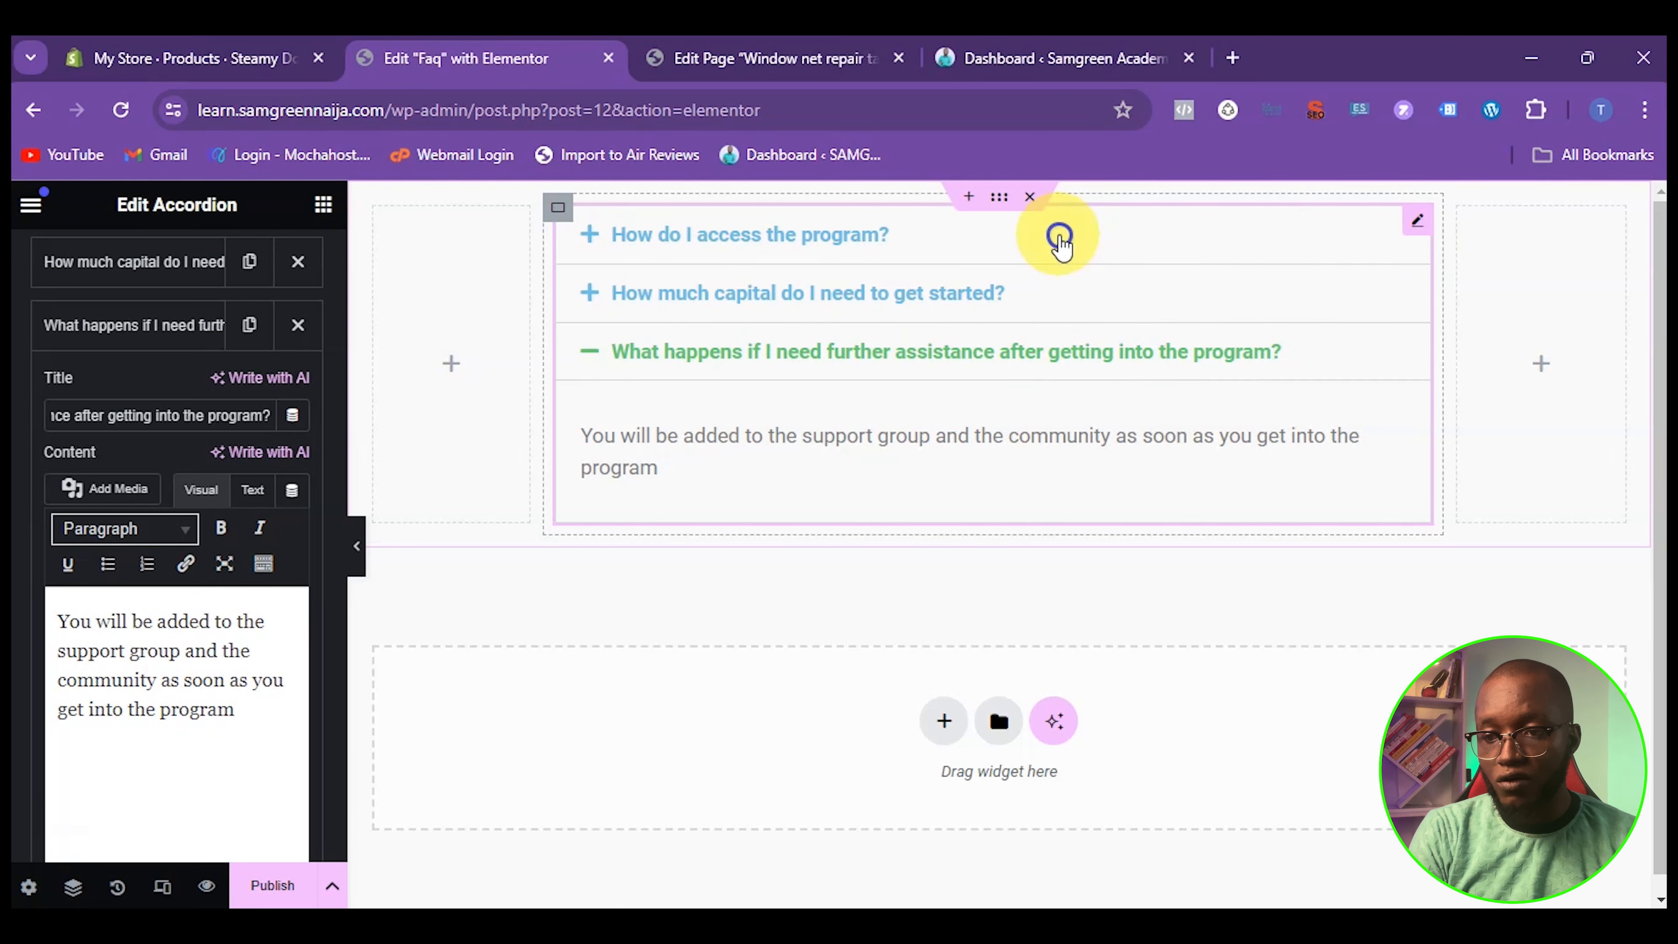
Give the container around the accordion a classic background in solid black
left_click(1060, 236)
left_click(725, 463)
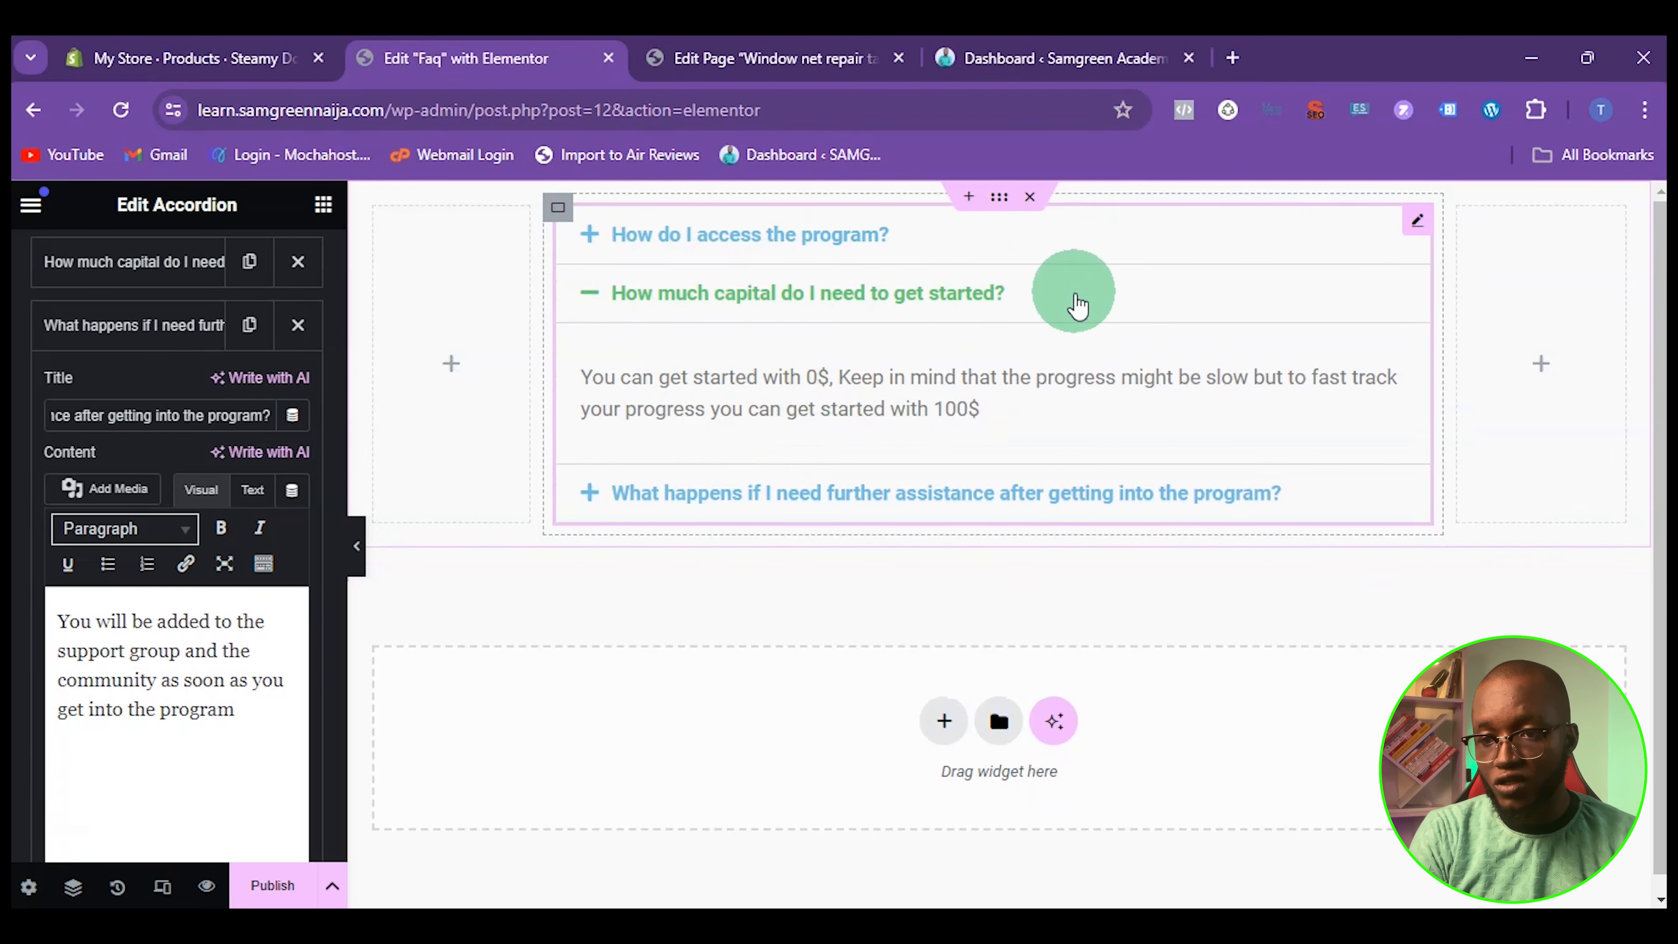
left_click(555, 212)
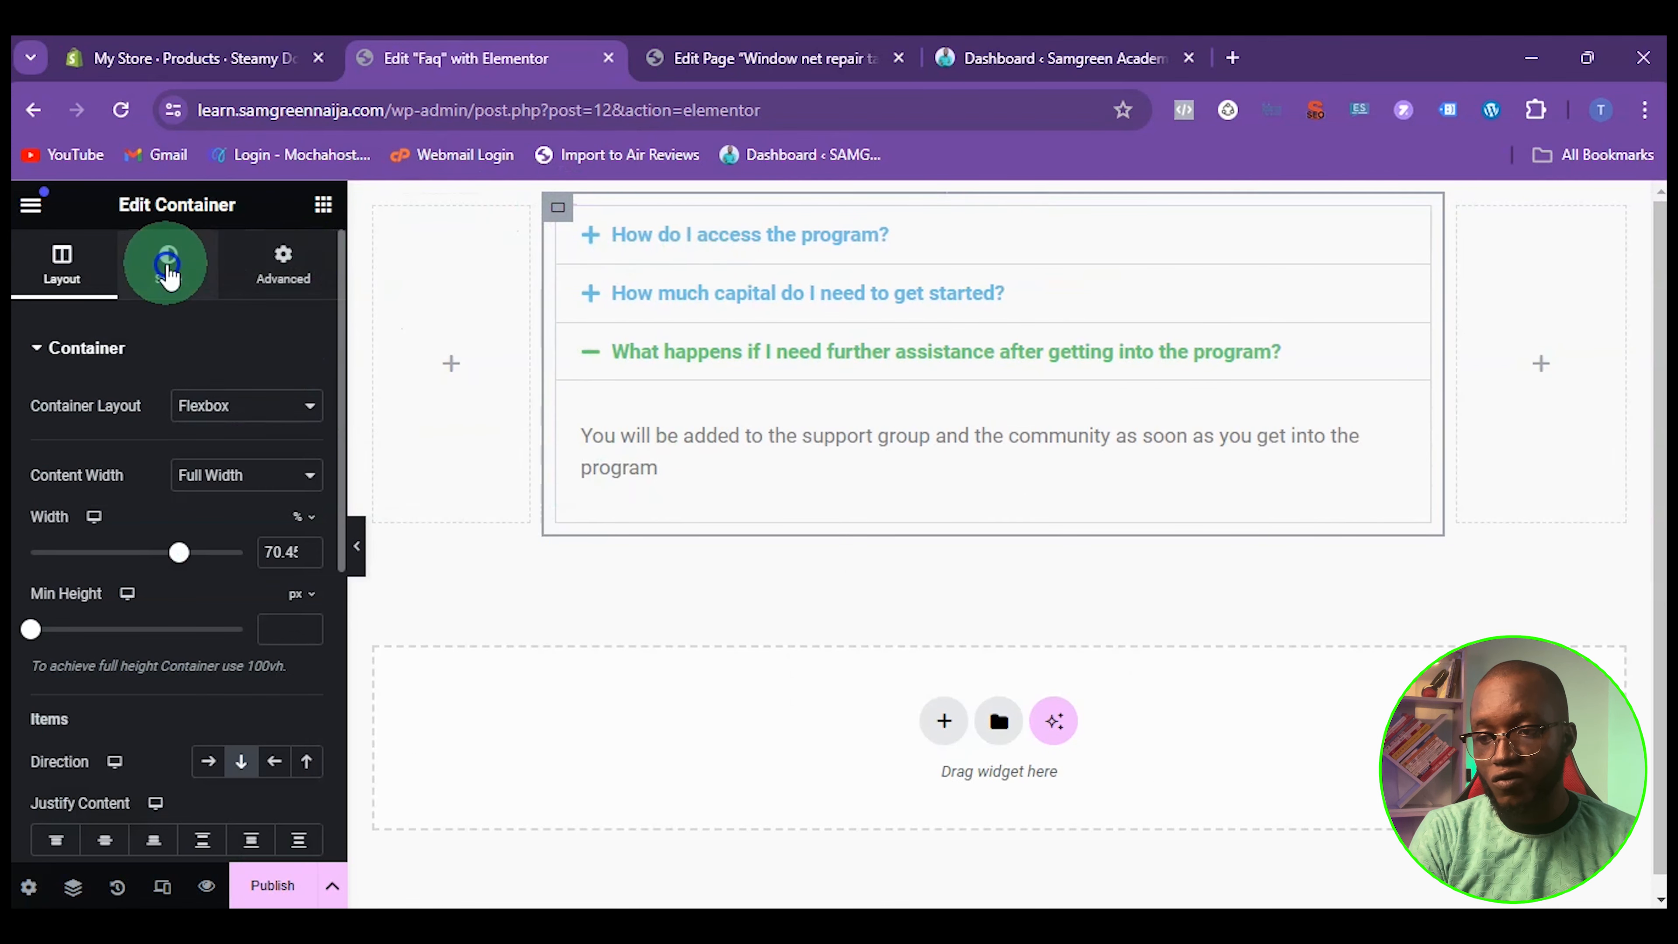
left_click(169, 264)
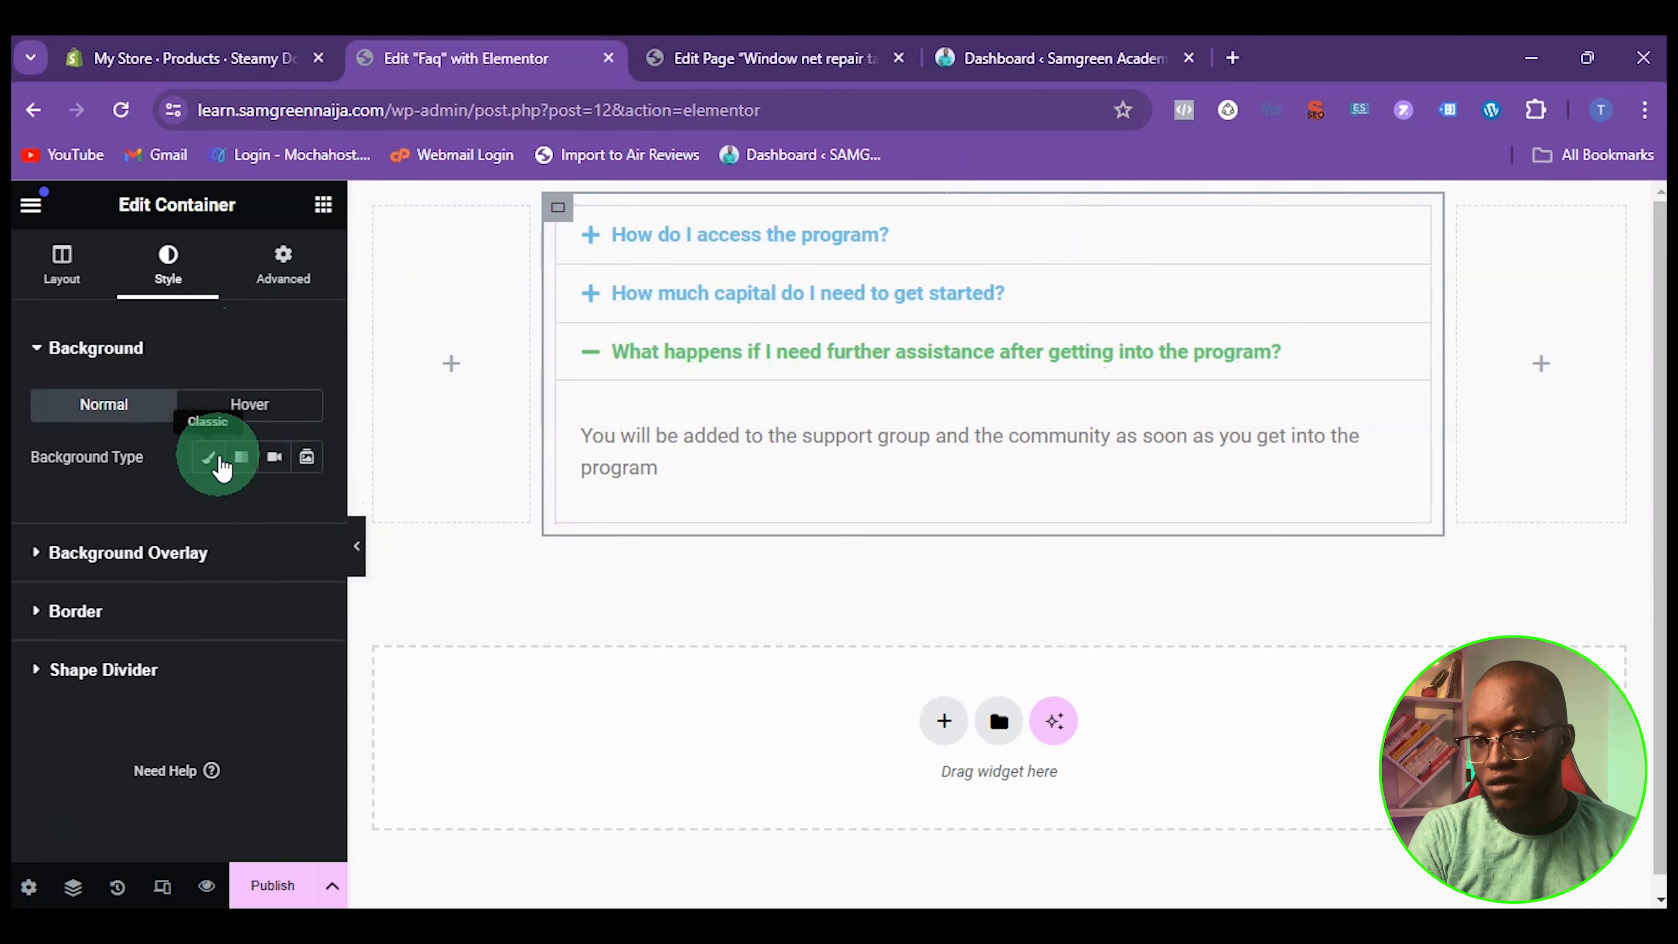
left_click(219, 463)
left_click(307, 510)
left_click_drag(375, 645, 154, 747)
Select the accordion widget and test expanding and collapsing its "How do I access the program?" item
left_click(727, 245)
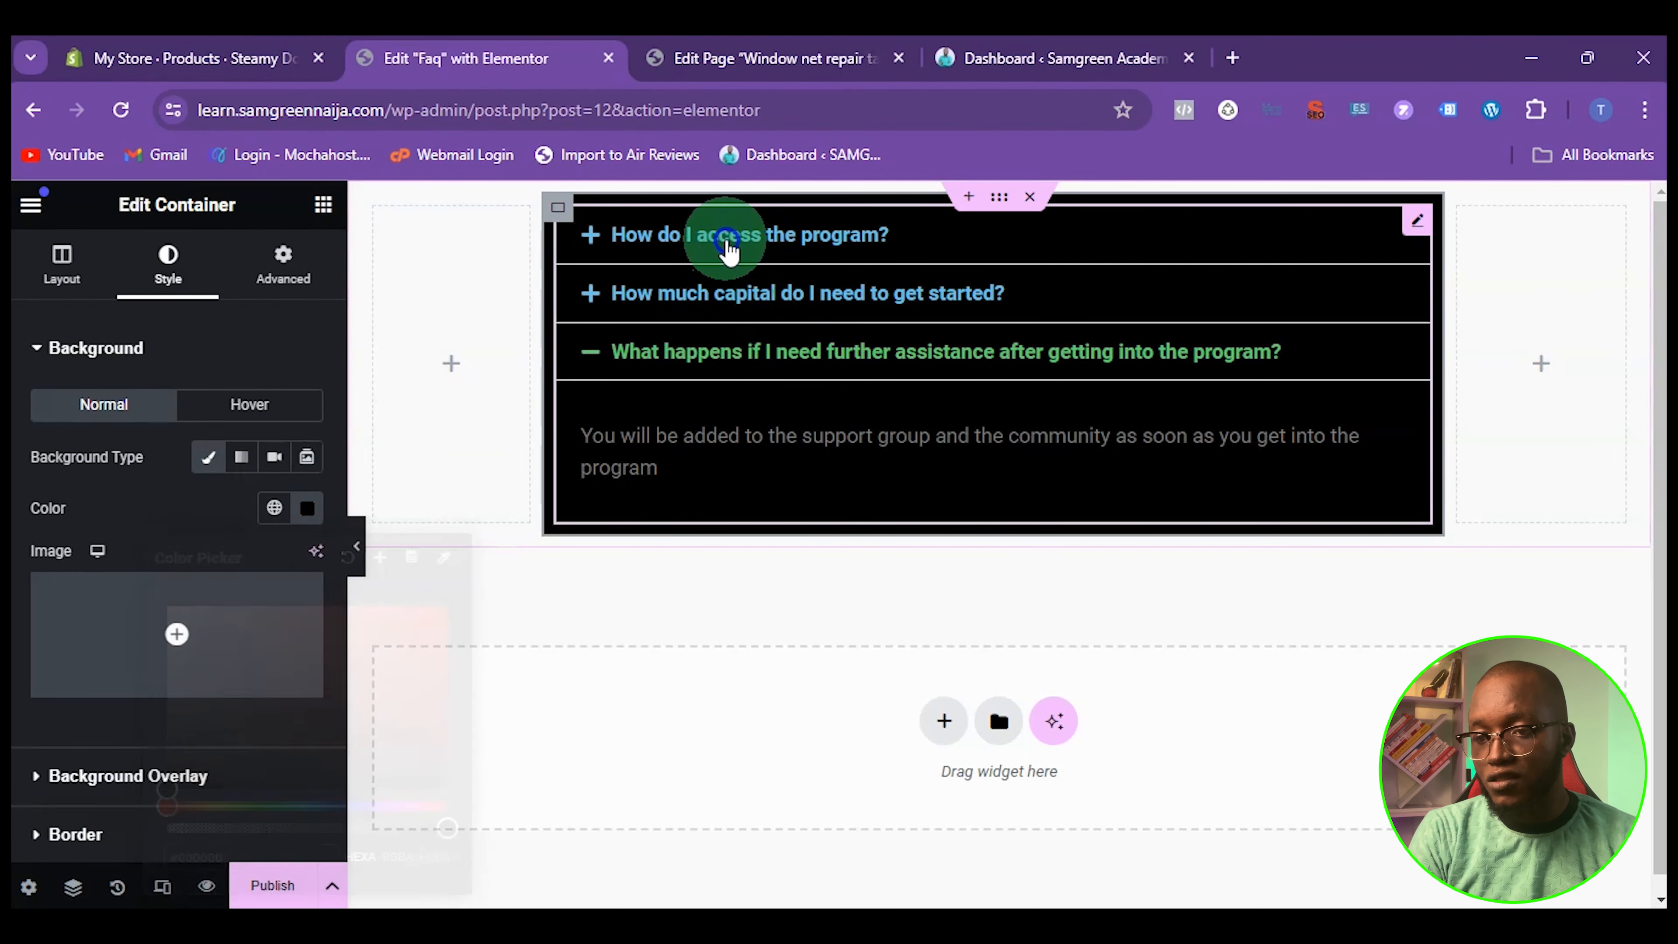
left_click(701, 241)
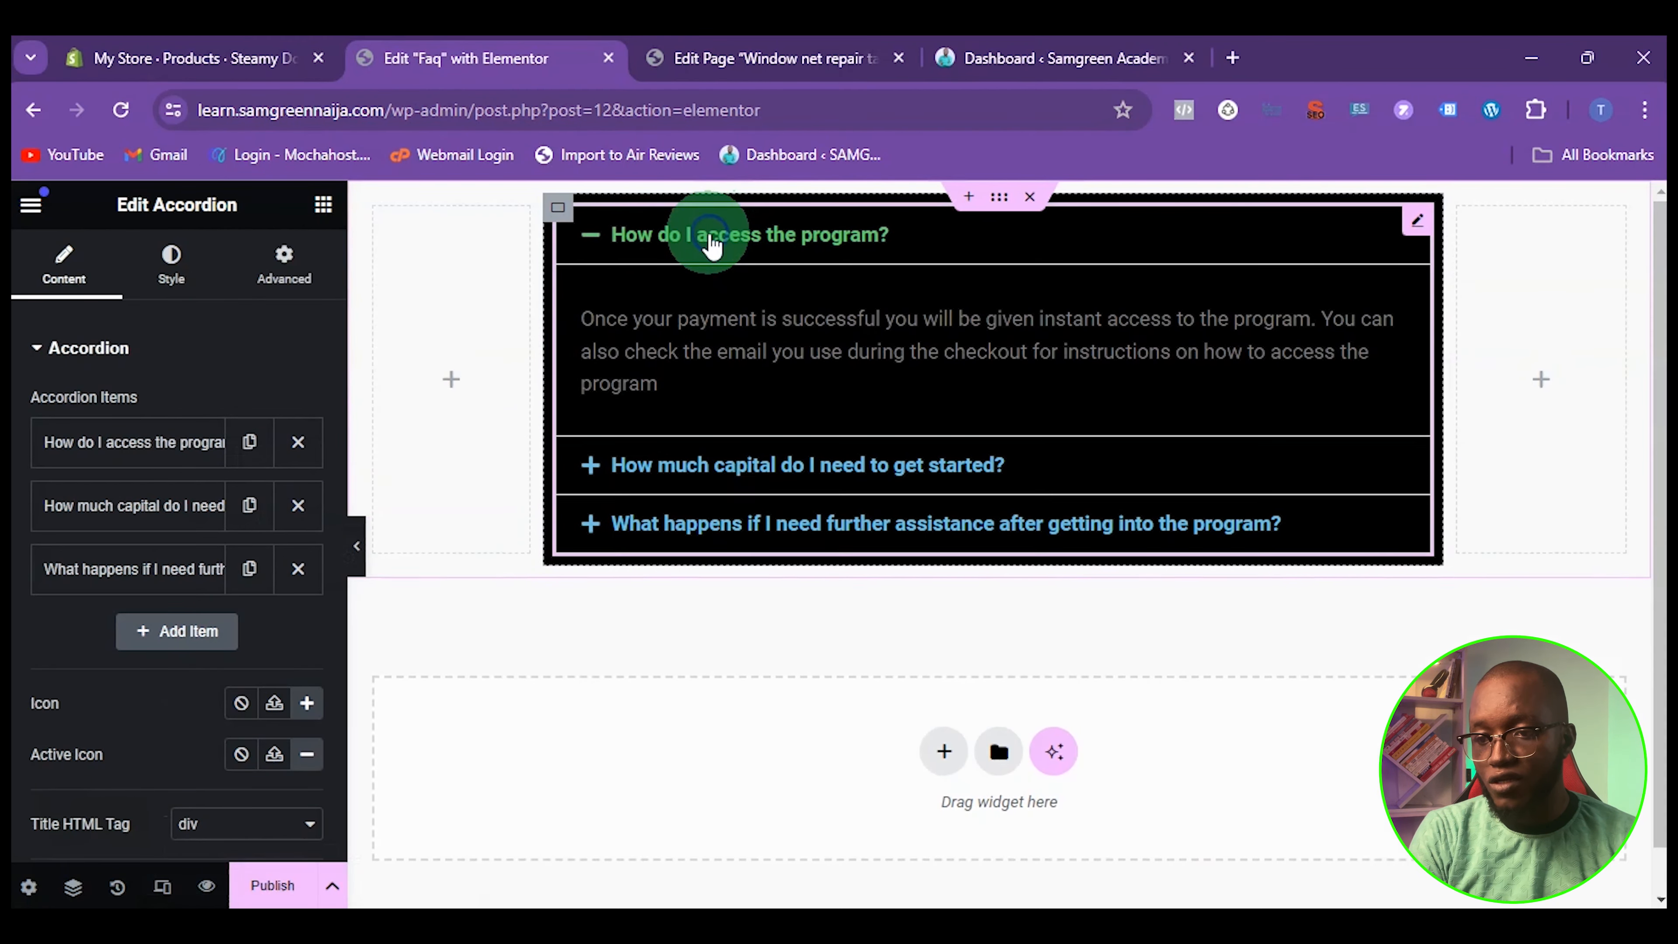
left_click(660, 255)
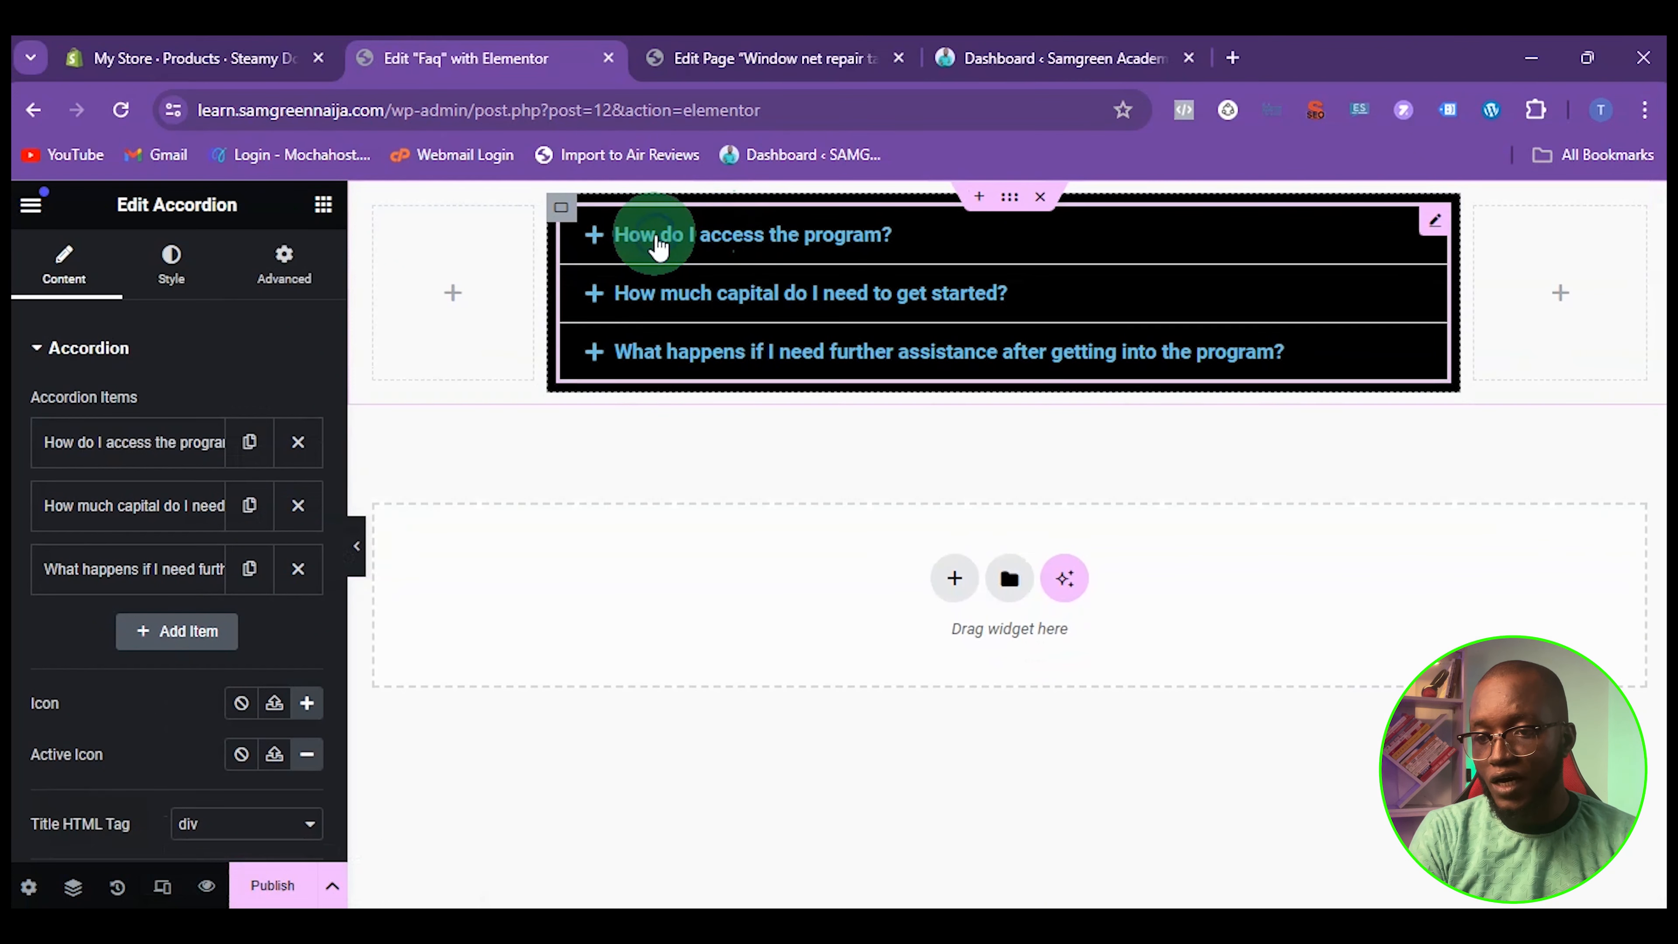
left_click(658, 250)
left_click(655, 250)
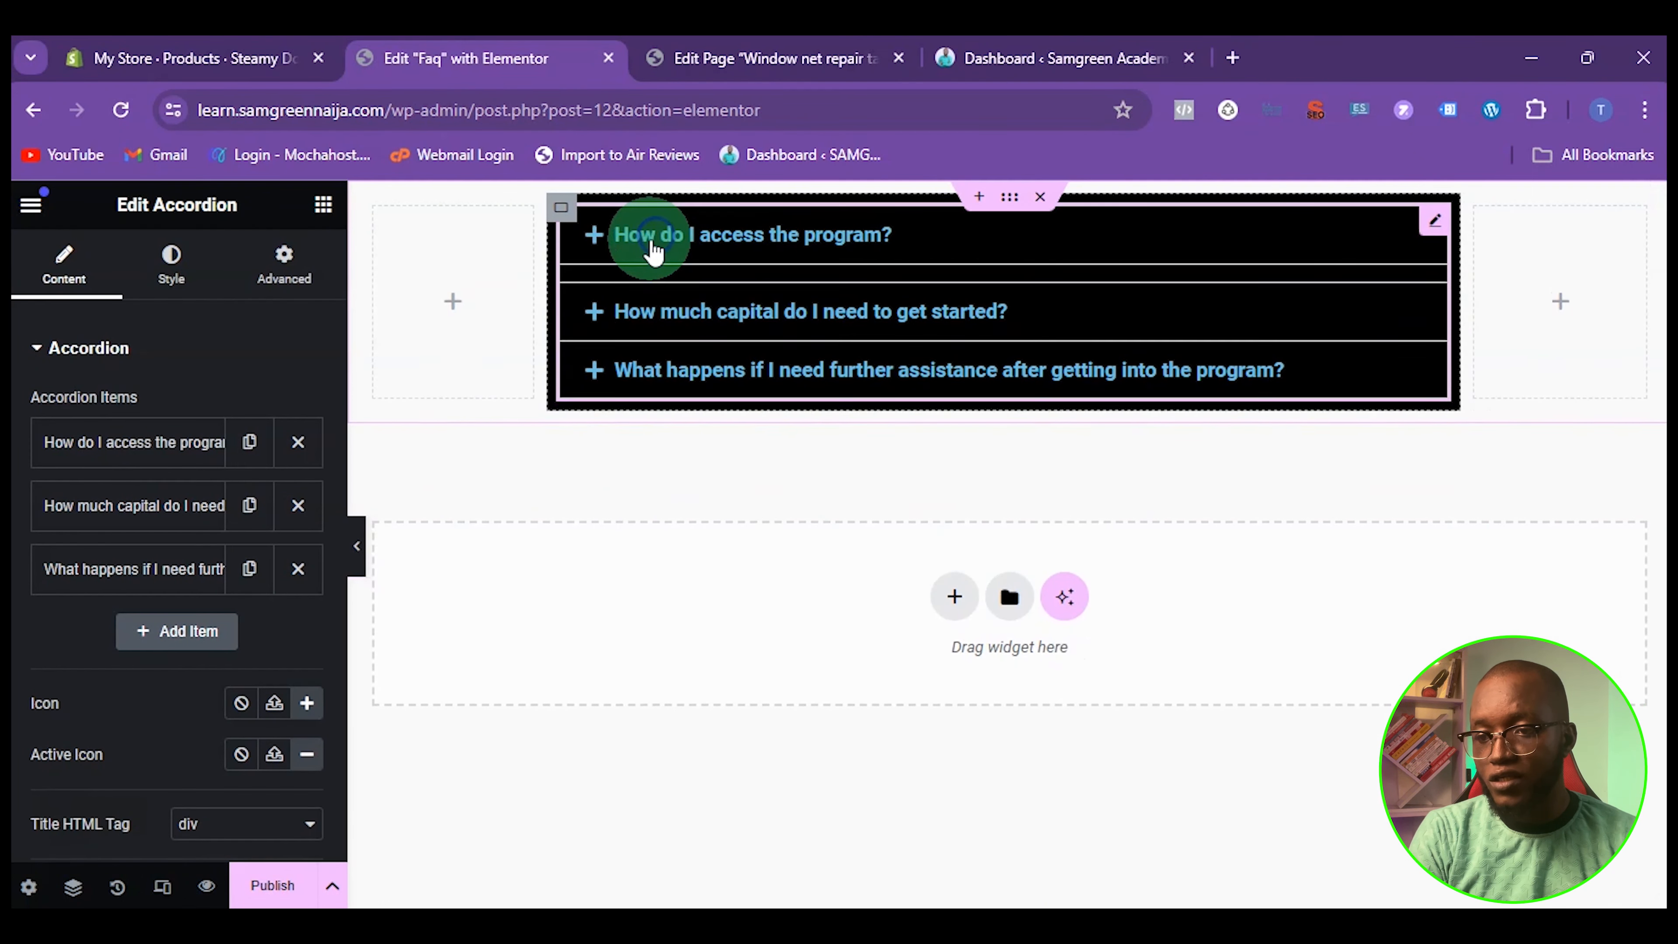
left_click(675, 247)
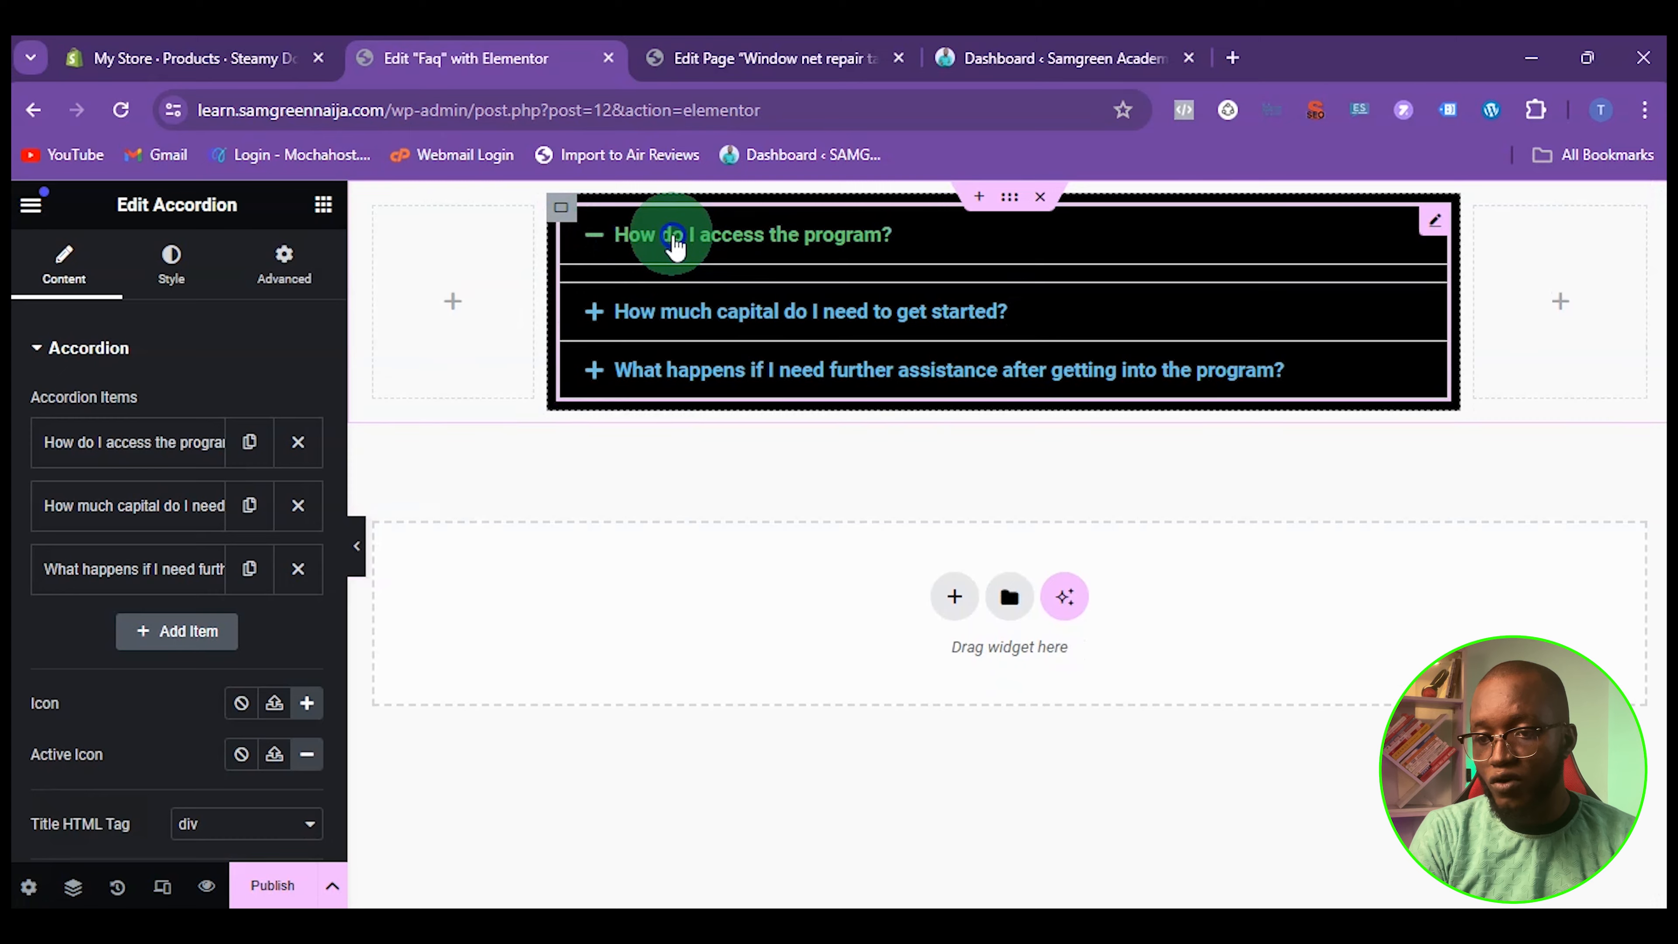
left_click(675, 248)
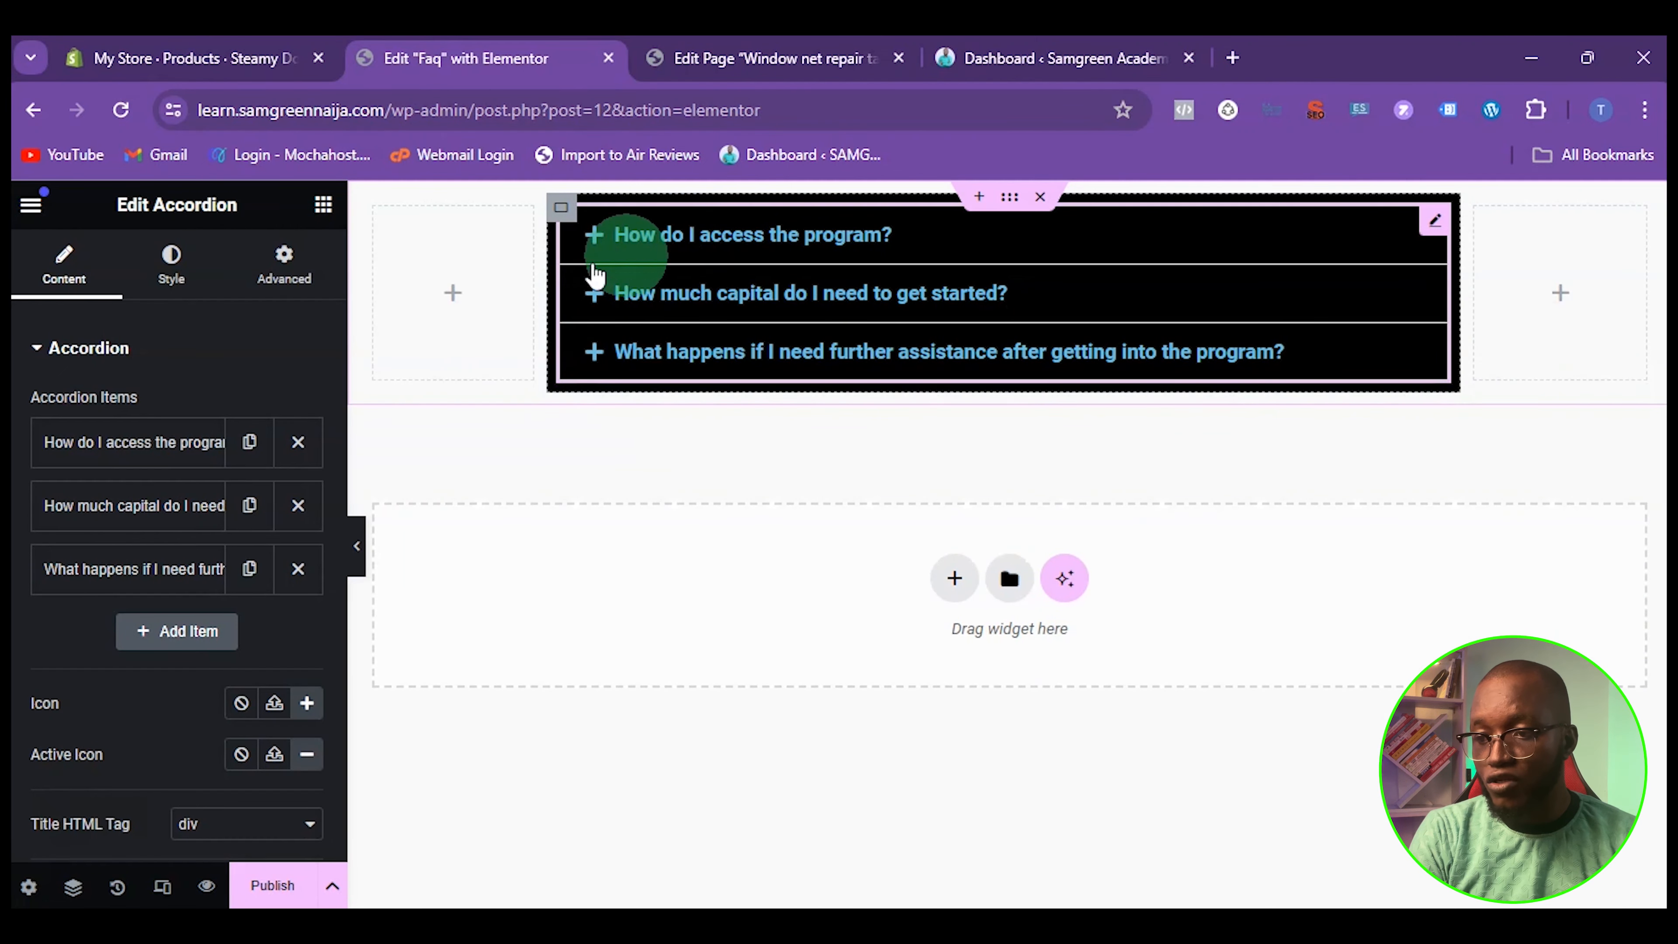
Set the accordion titles' active color to red #F80000 and check it by expanding each of the three items
left_click(173, 271)
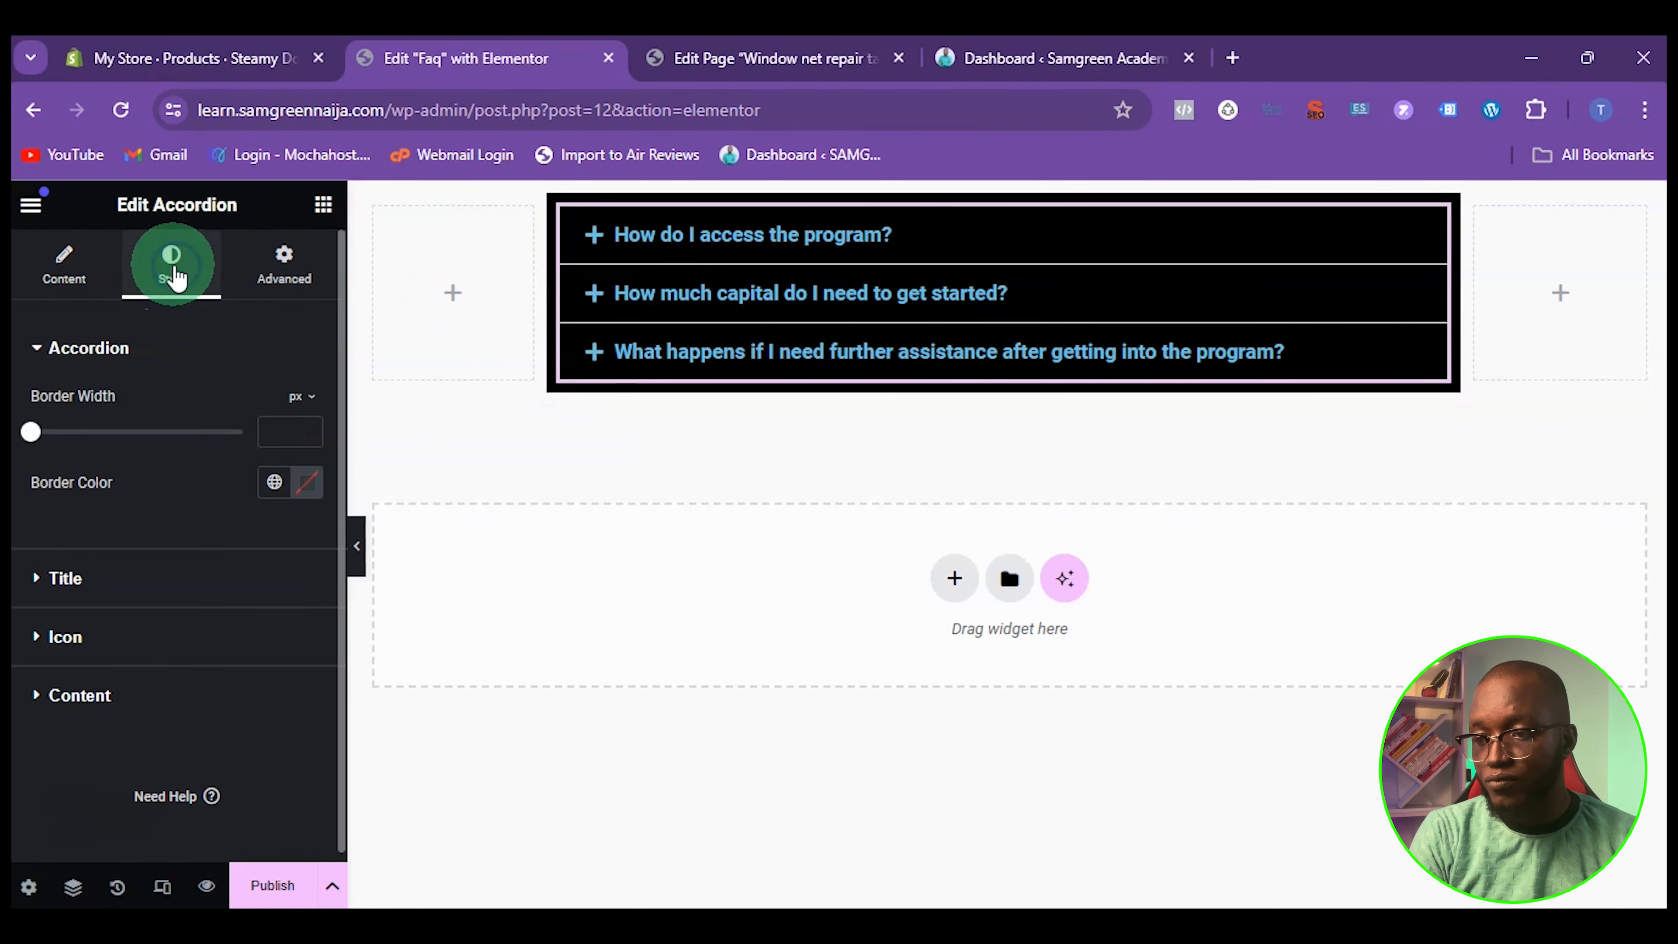
left_click(31, 422)
left_click(48, 423)
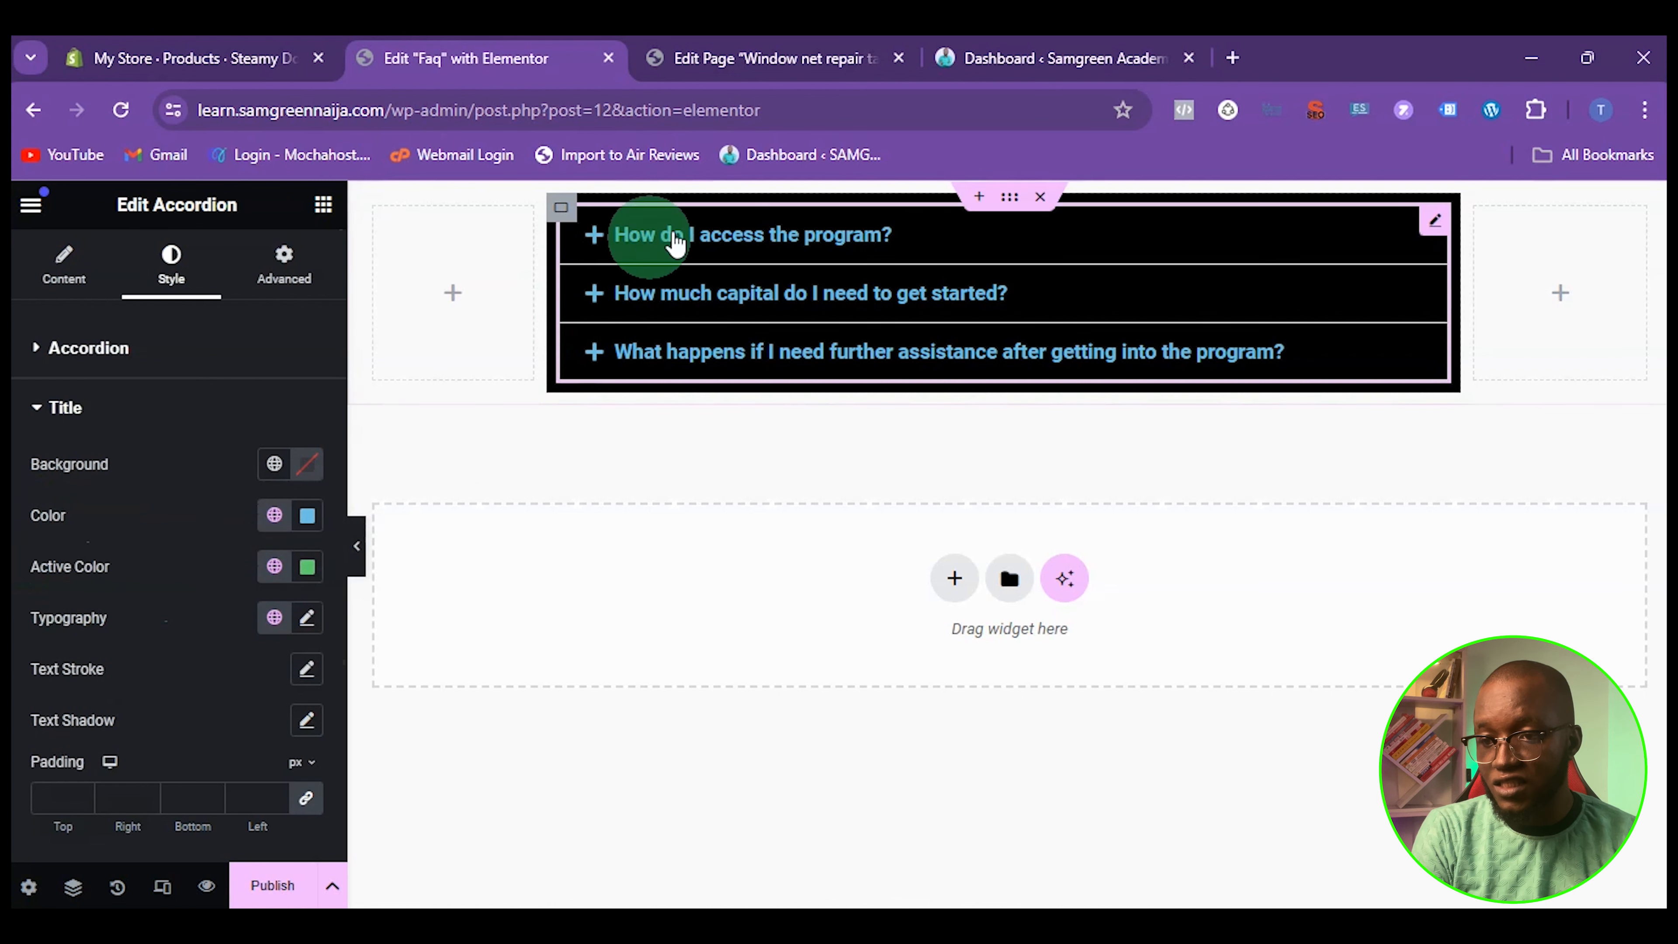
left_click(681, 237)
left_click(687, 237)
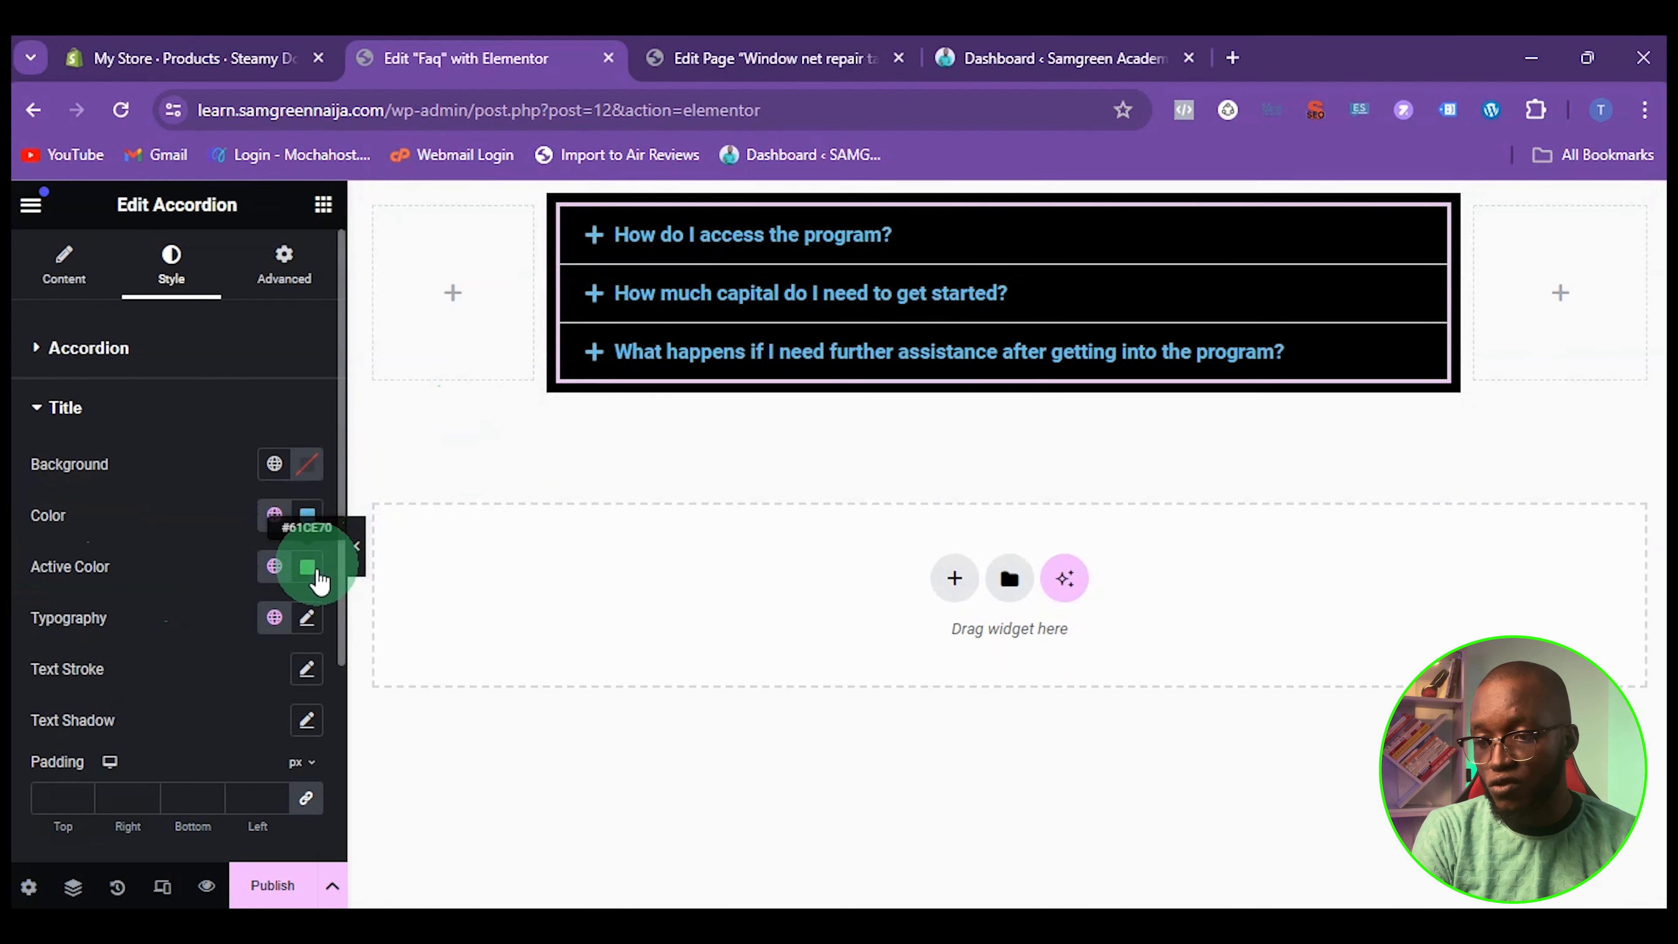
left_click(307, 567)
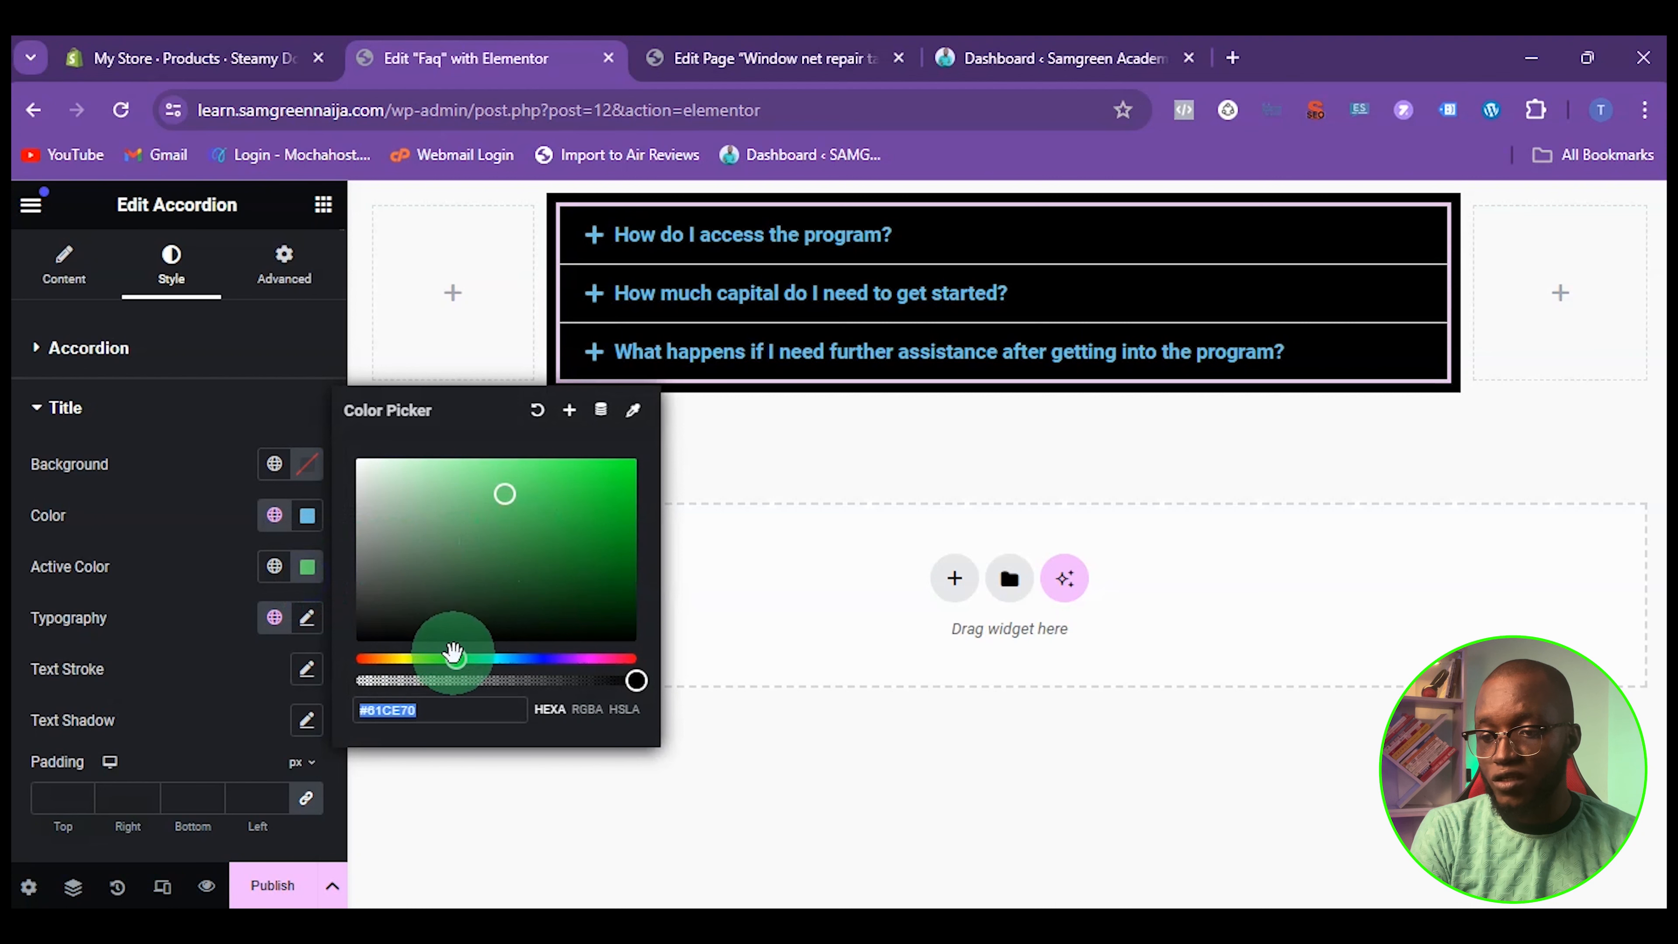
left_click_drag(455, 655, 710, 663)
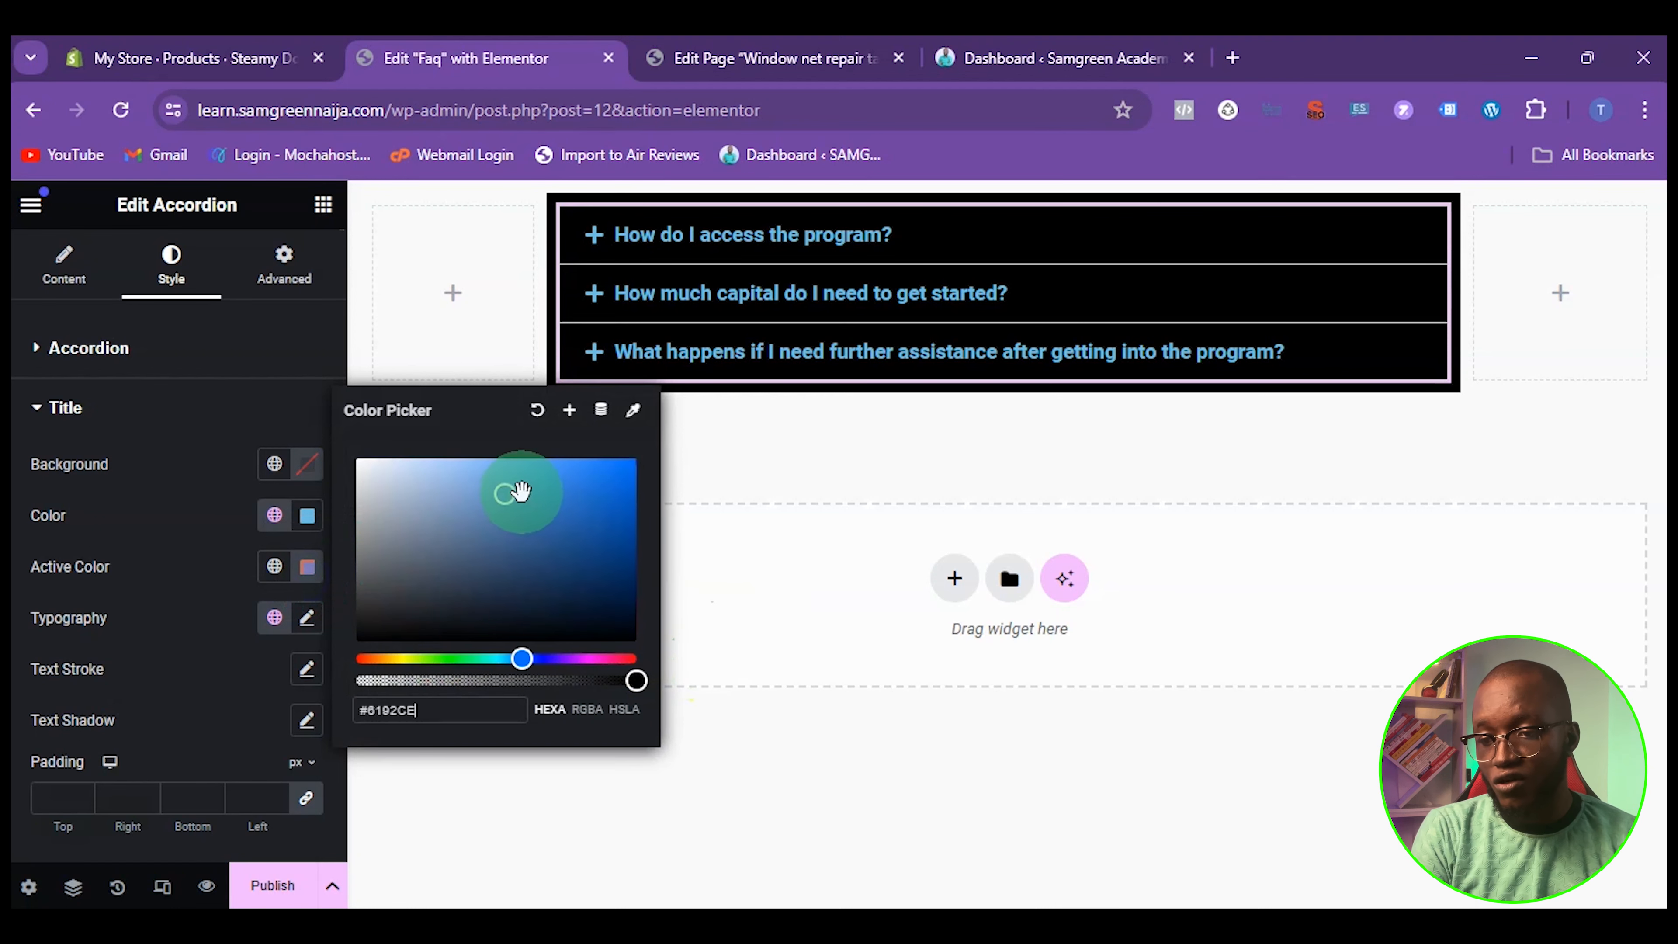
left_click_drag(521, 491, 817, 254)
left_click(819, 253)
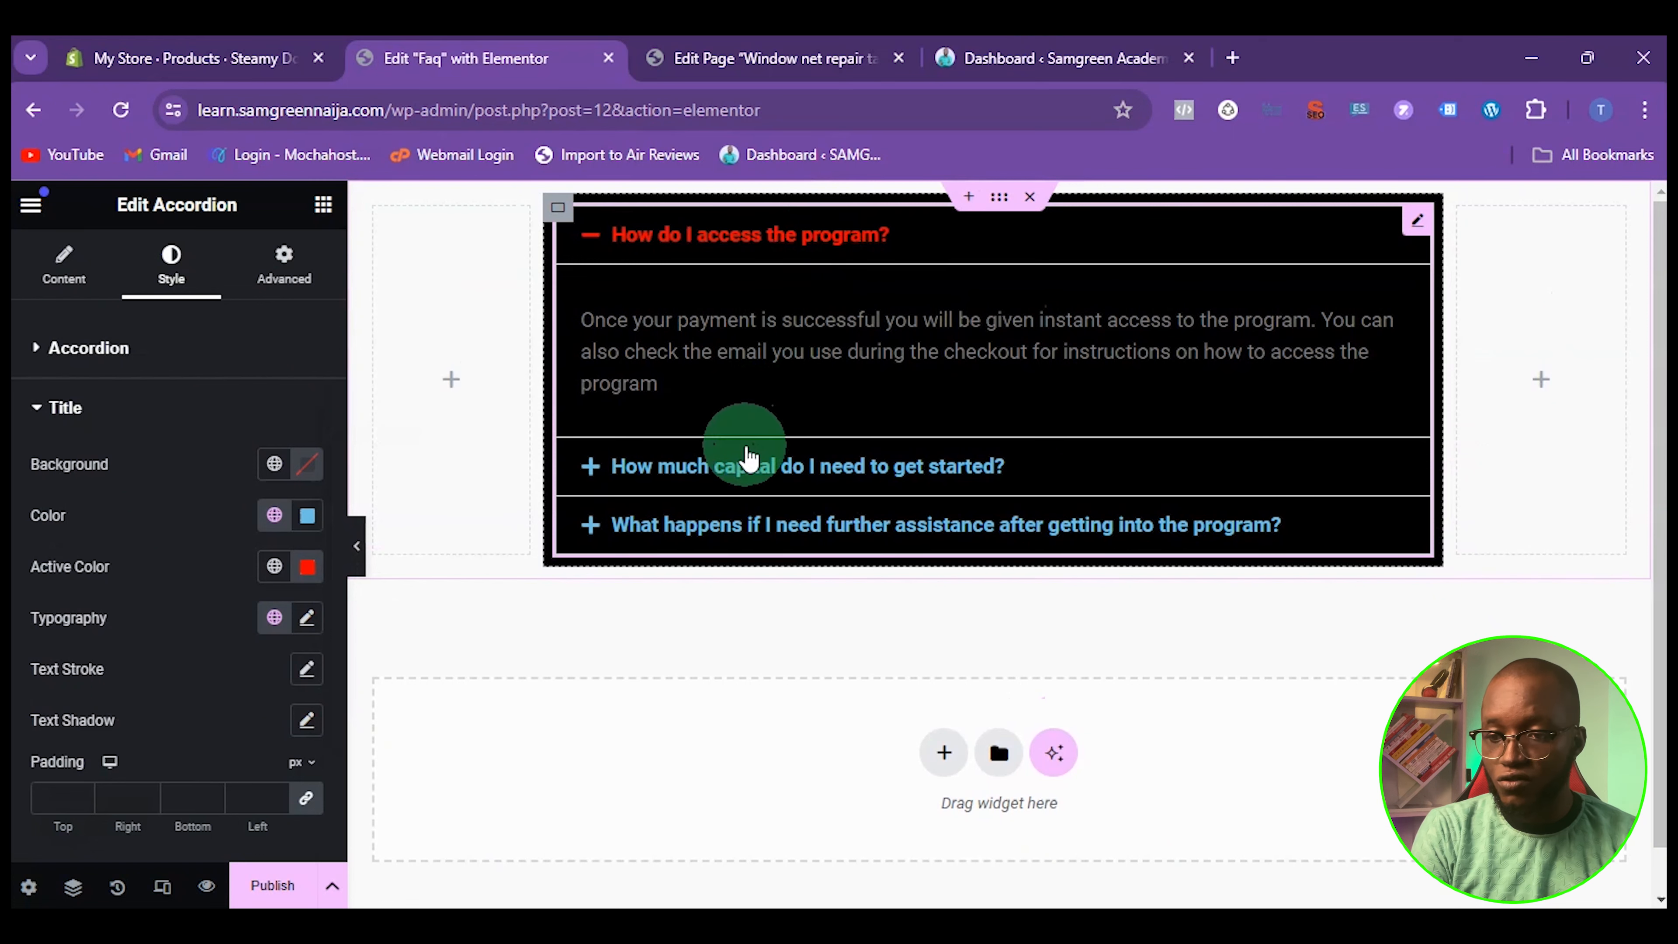
left_click(740, 466)
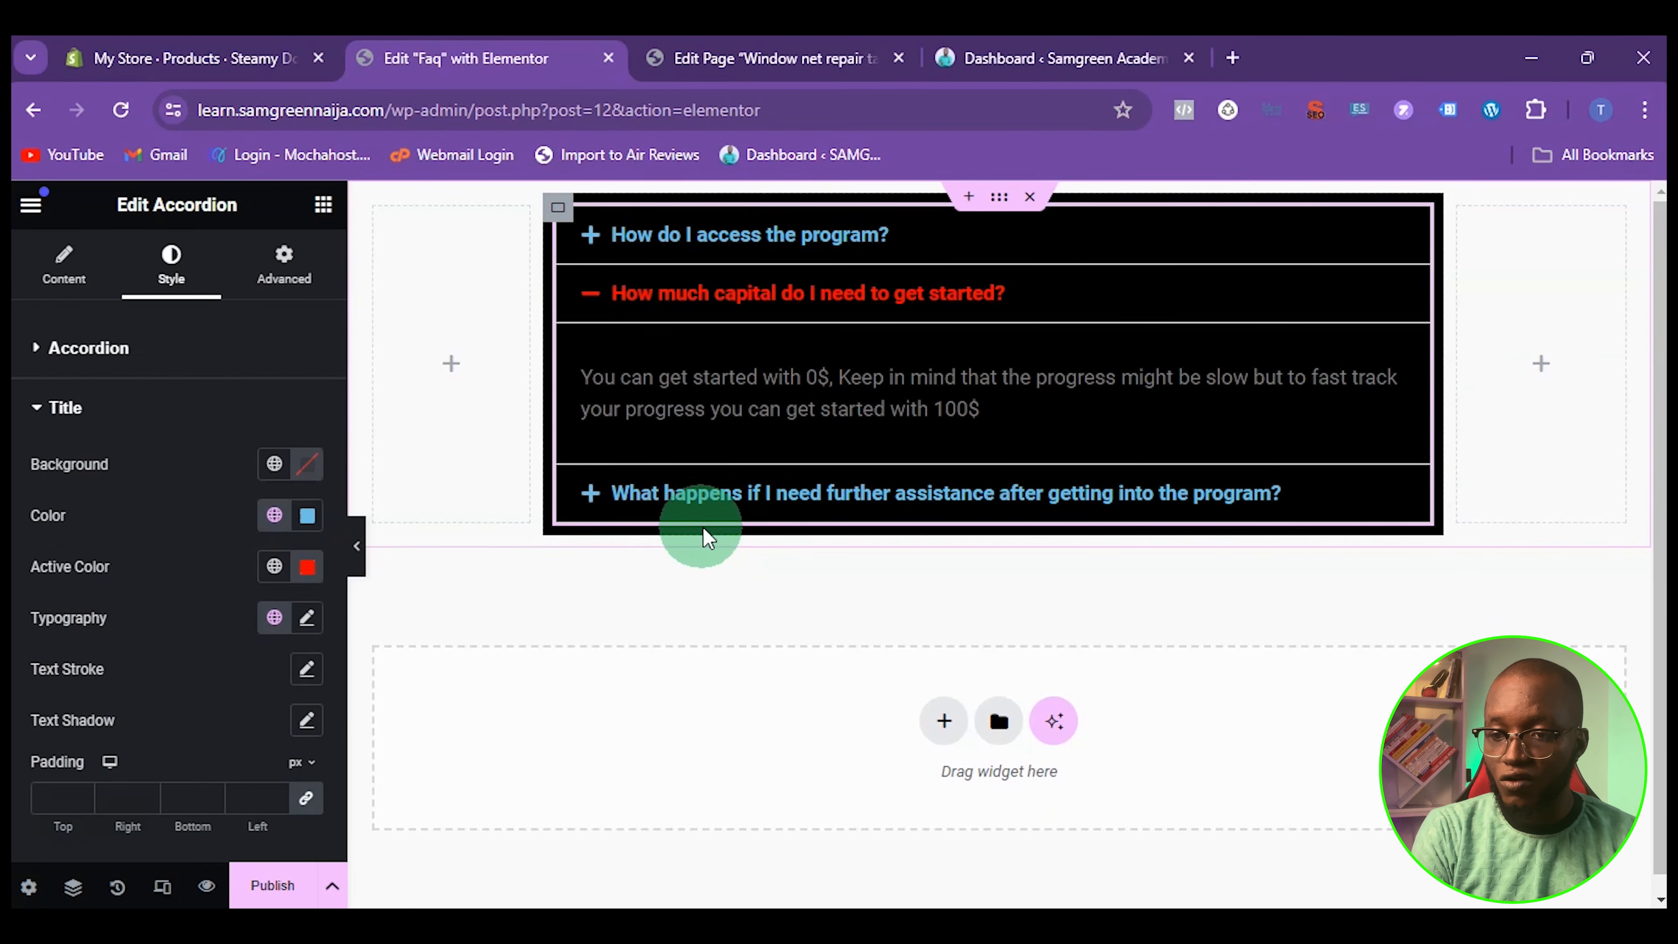
left_click(666, 492)
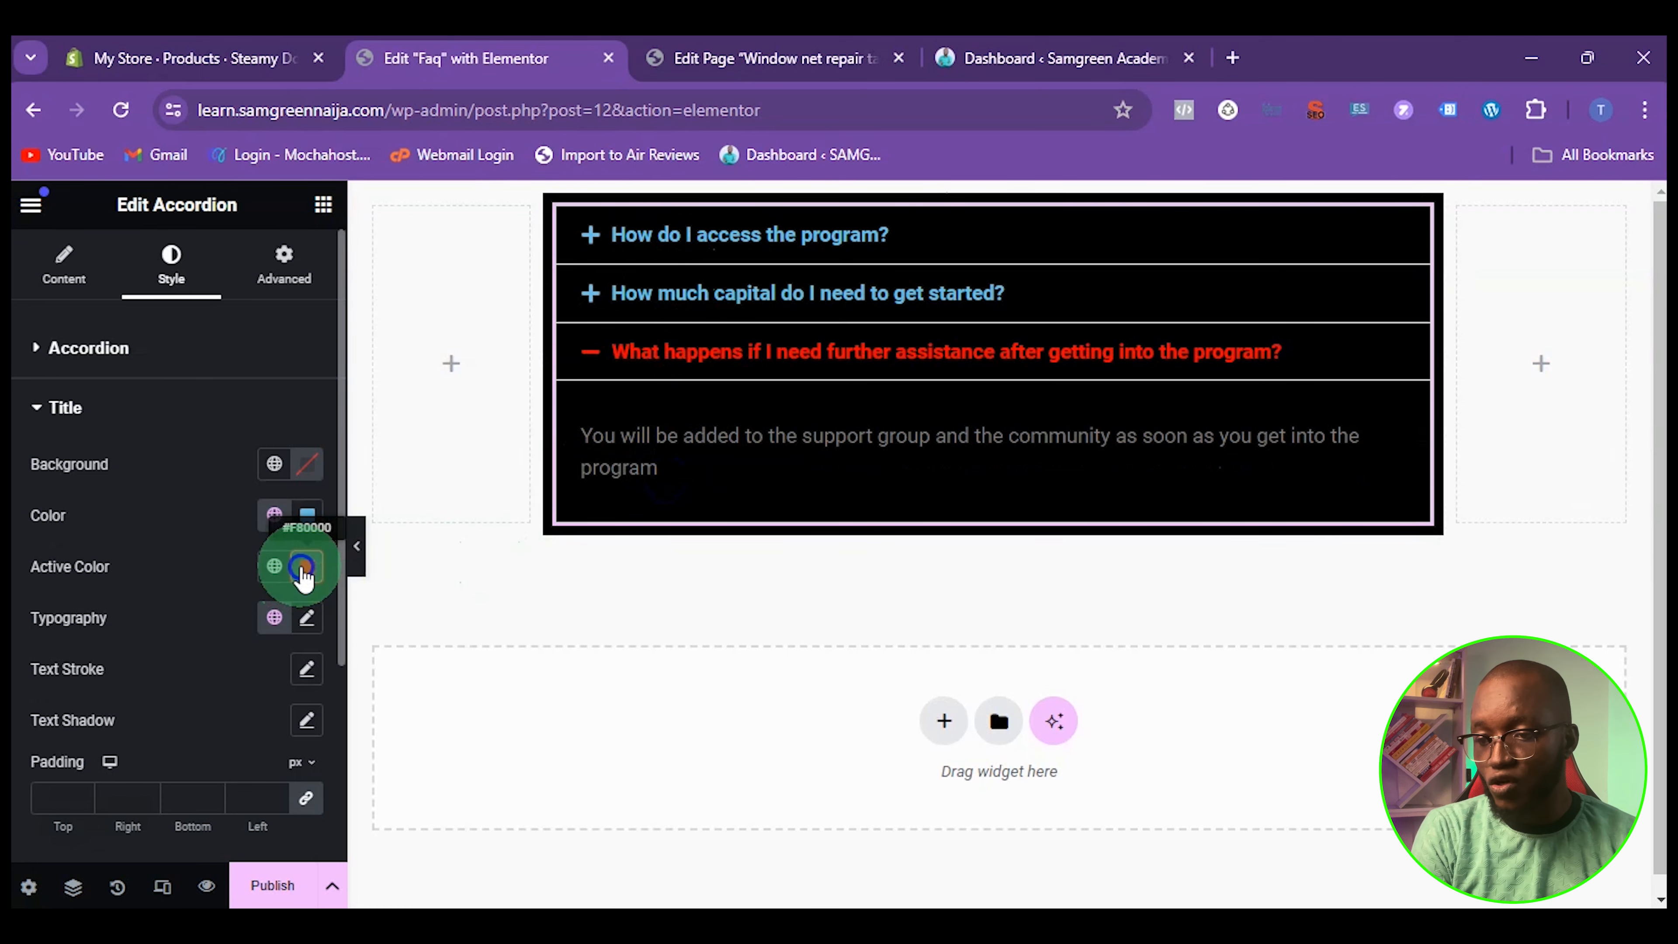
Change the accordion titles' active color to white #FFFFFF and check it on the first two items
left_click(302, 570)
left_click_drag(461, 499, 363, 461)
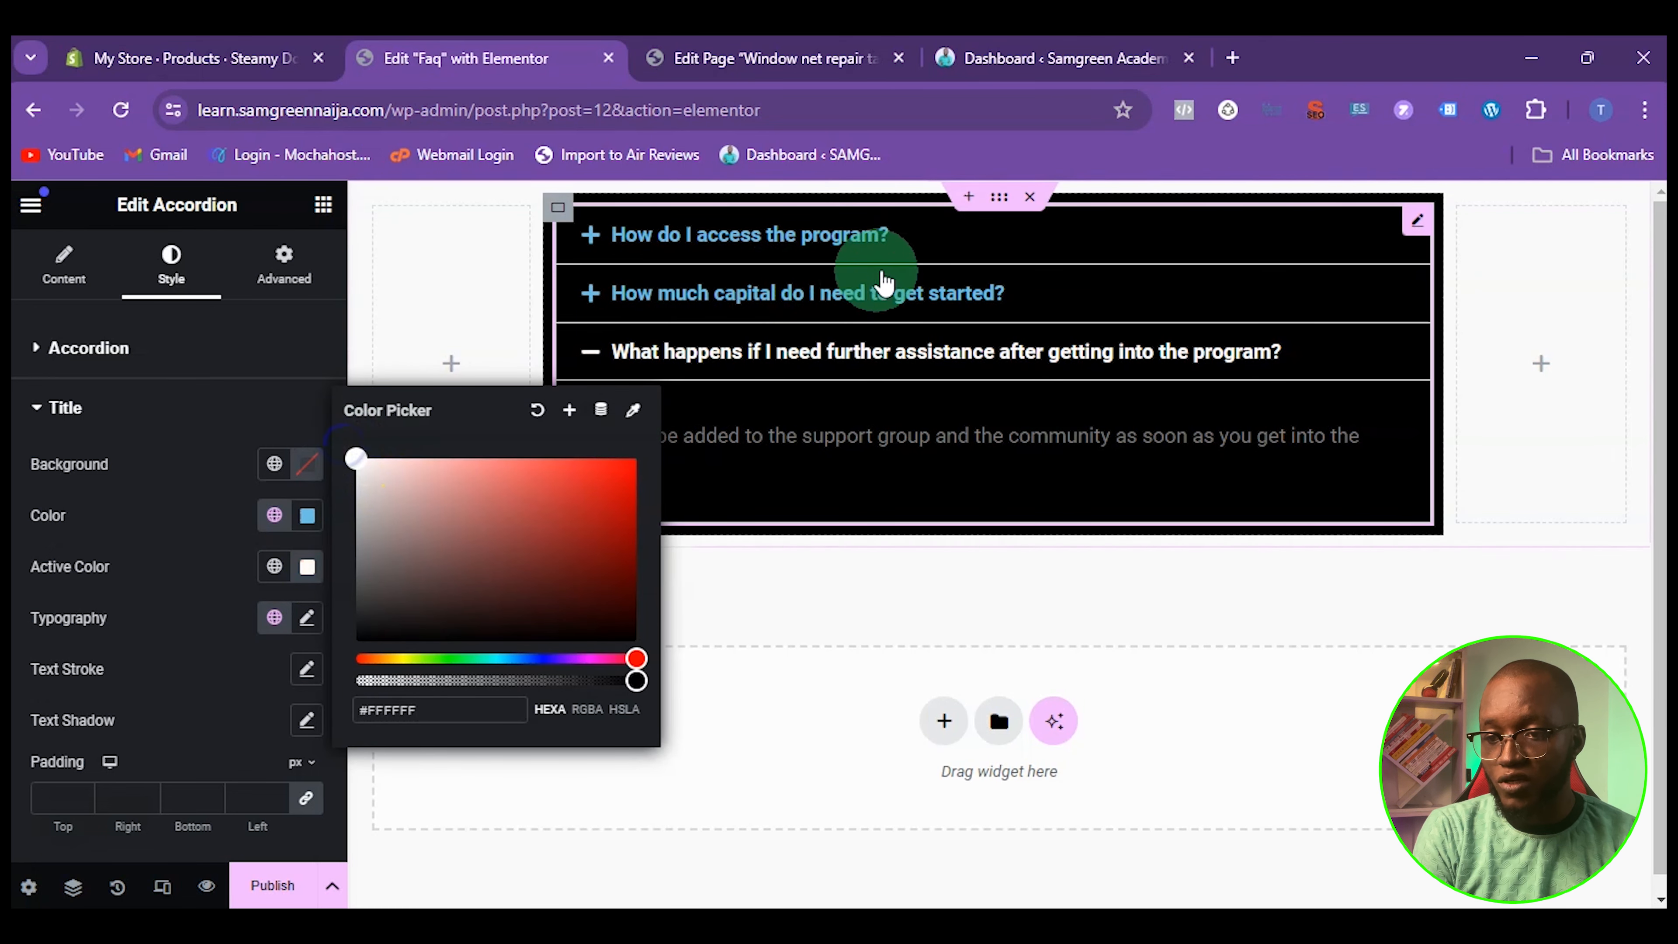
left_click(752, 294)
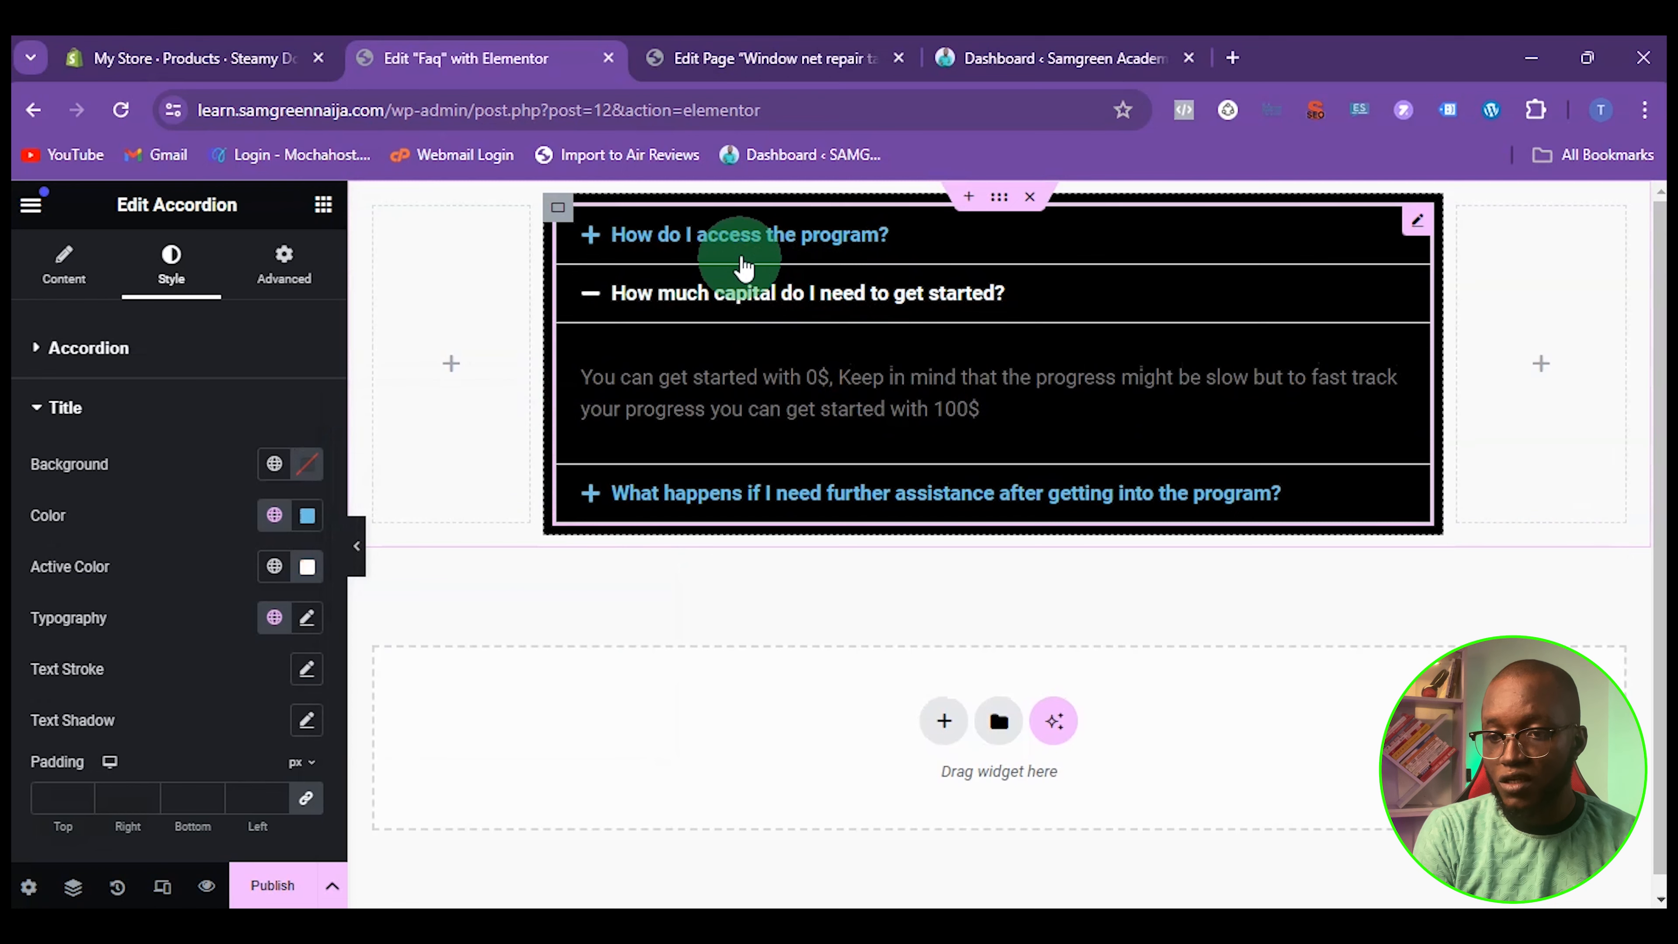
left_click(742, 240)
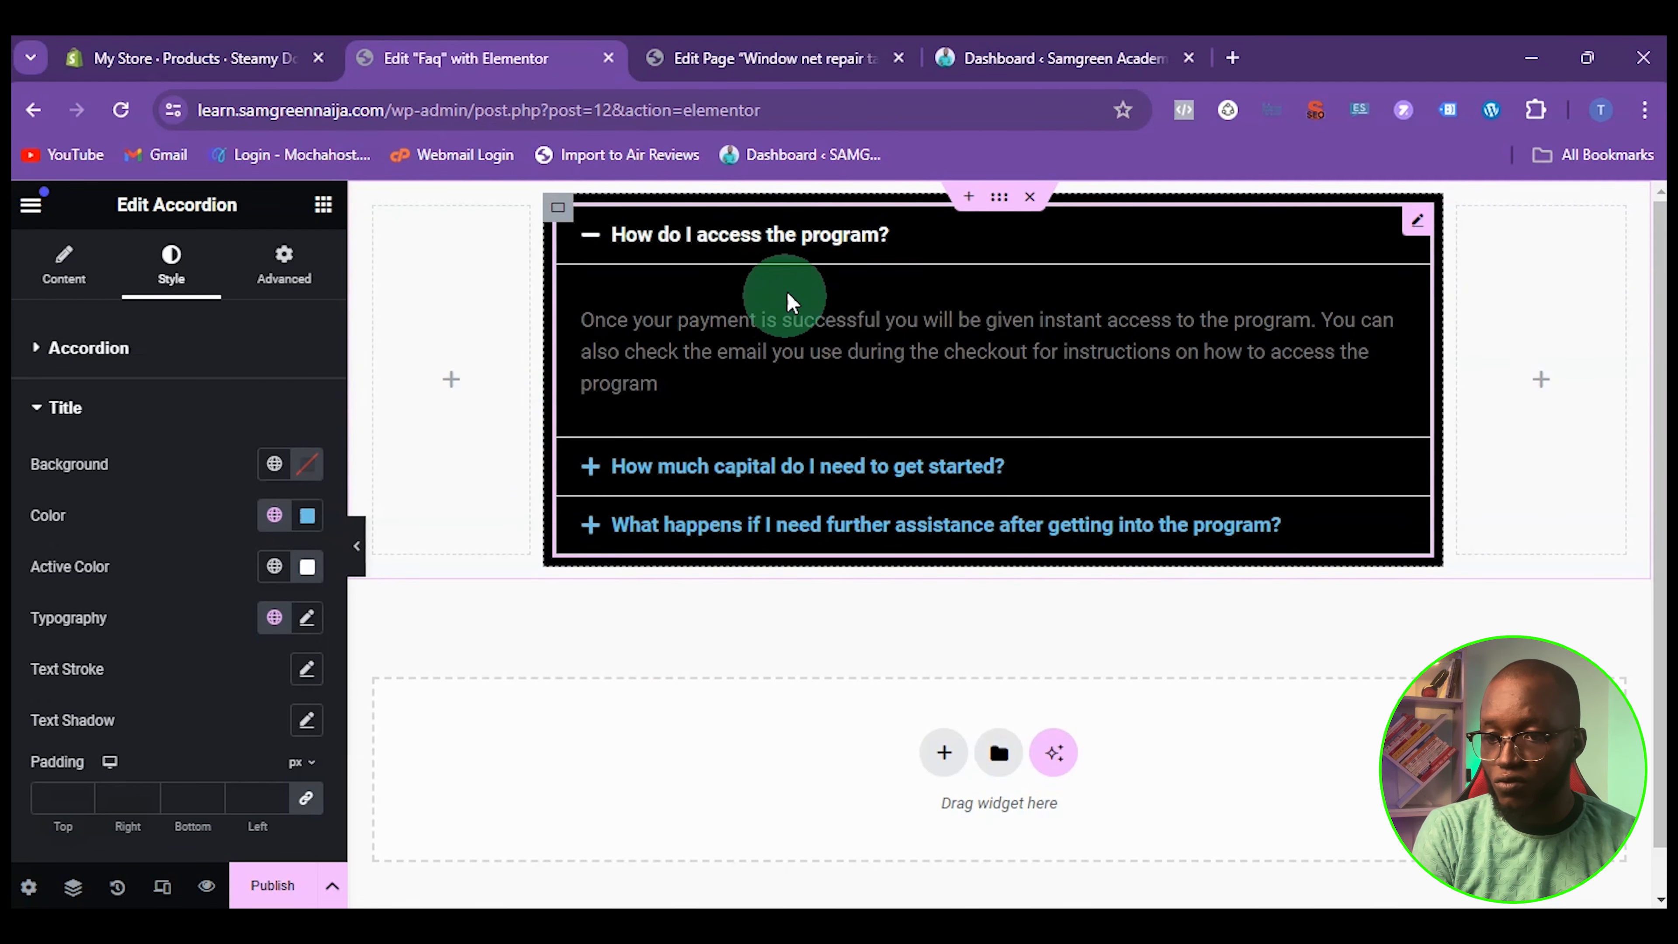
left_click(699, 246)
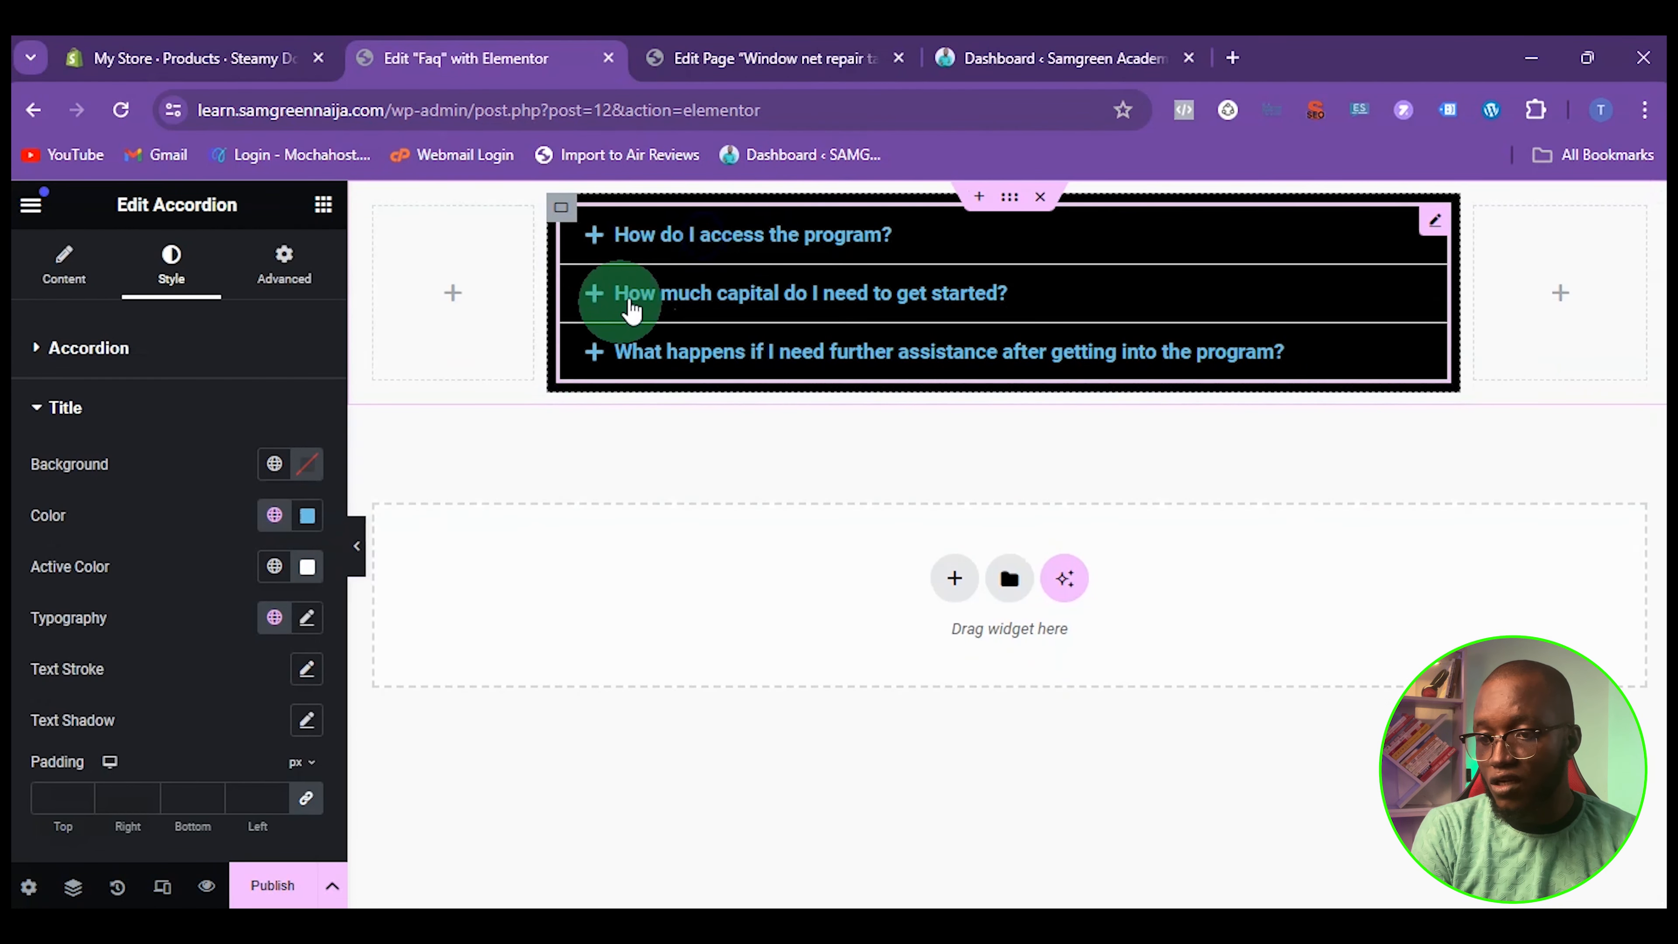
left_click(690, 246)
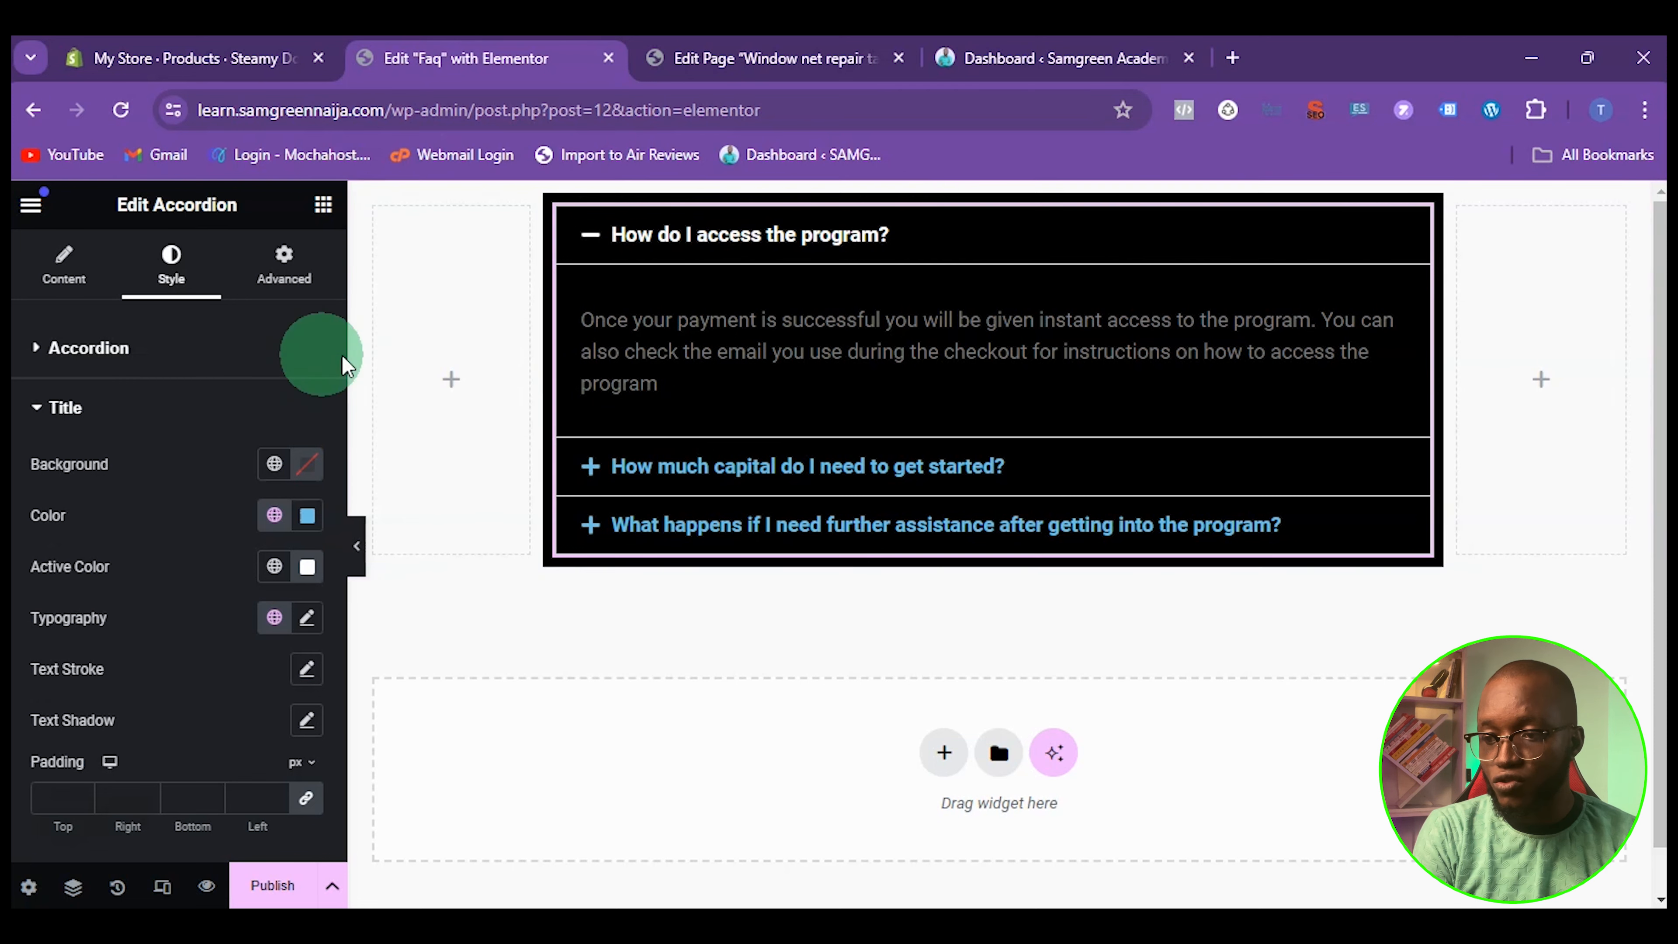
Set the text color of the accordion's content to white #FFFFFF and collapse the first item
left_click(66, 407)
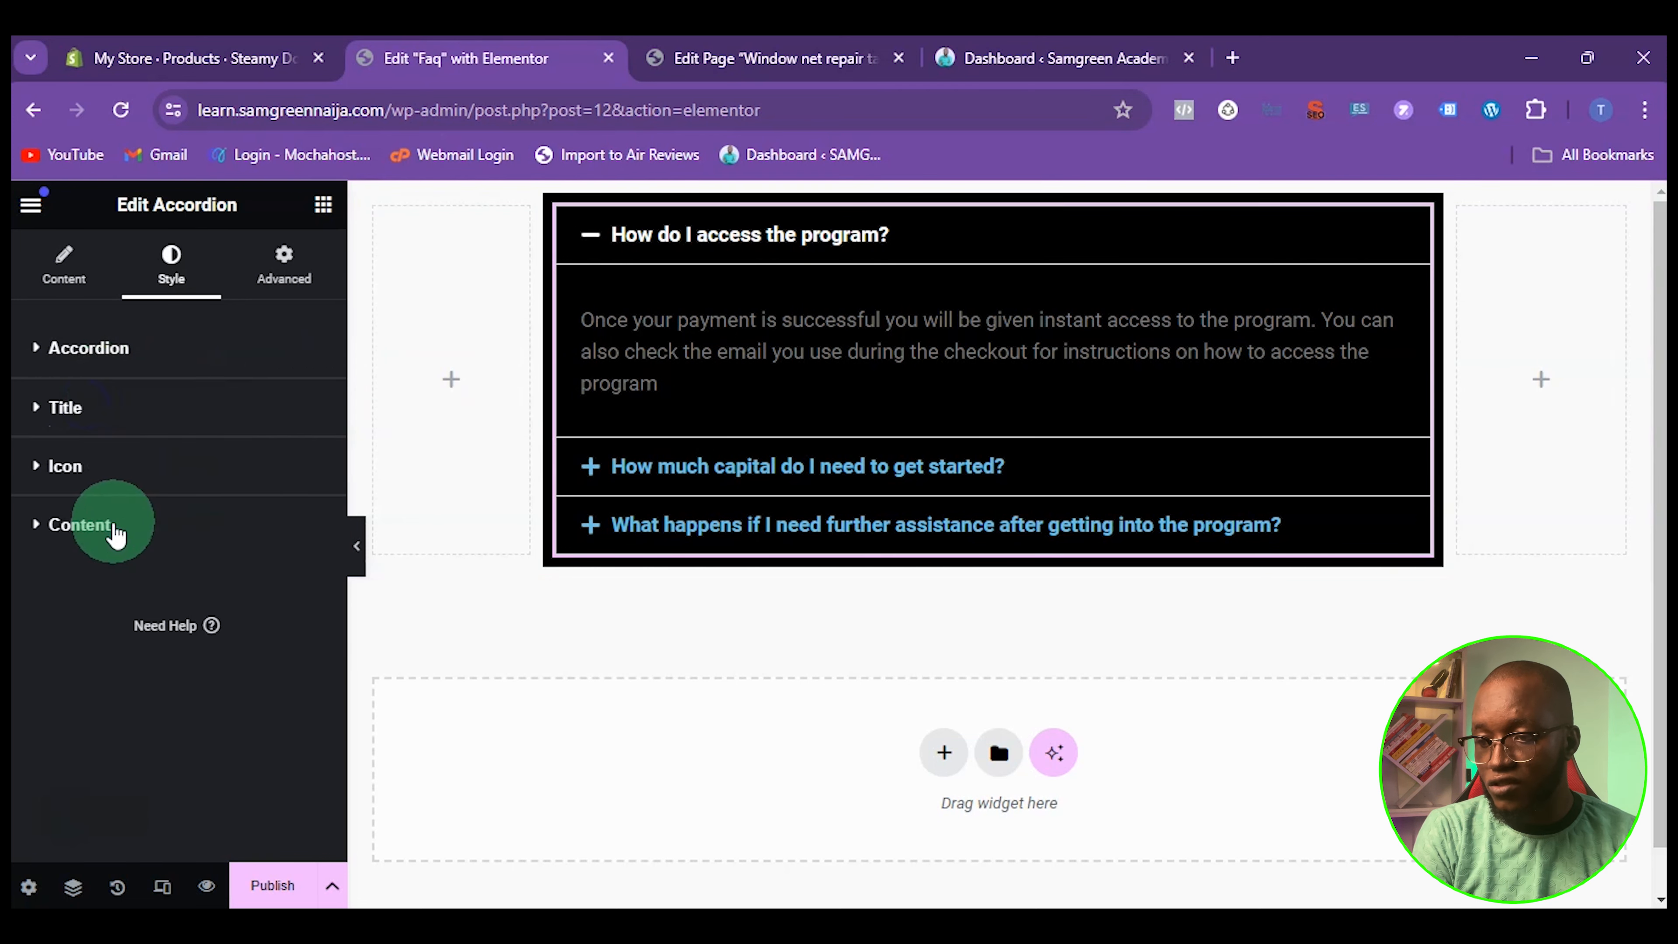
left_click(100, 529)
scroll(205, 456, "down", 2)
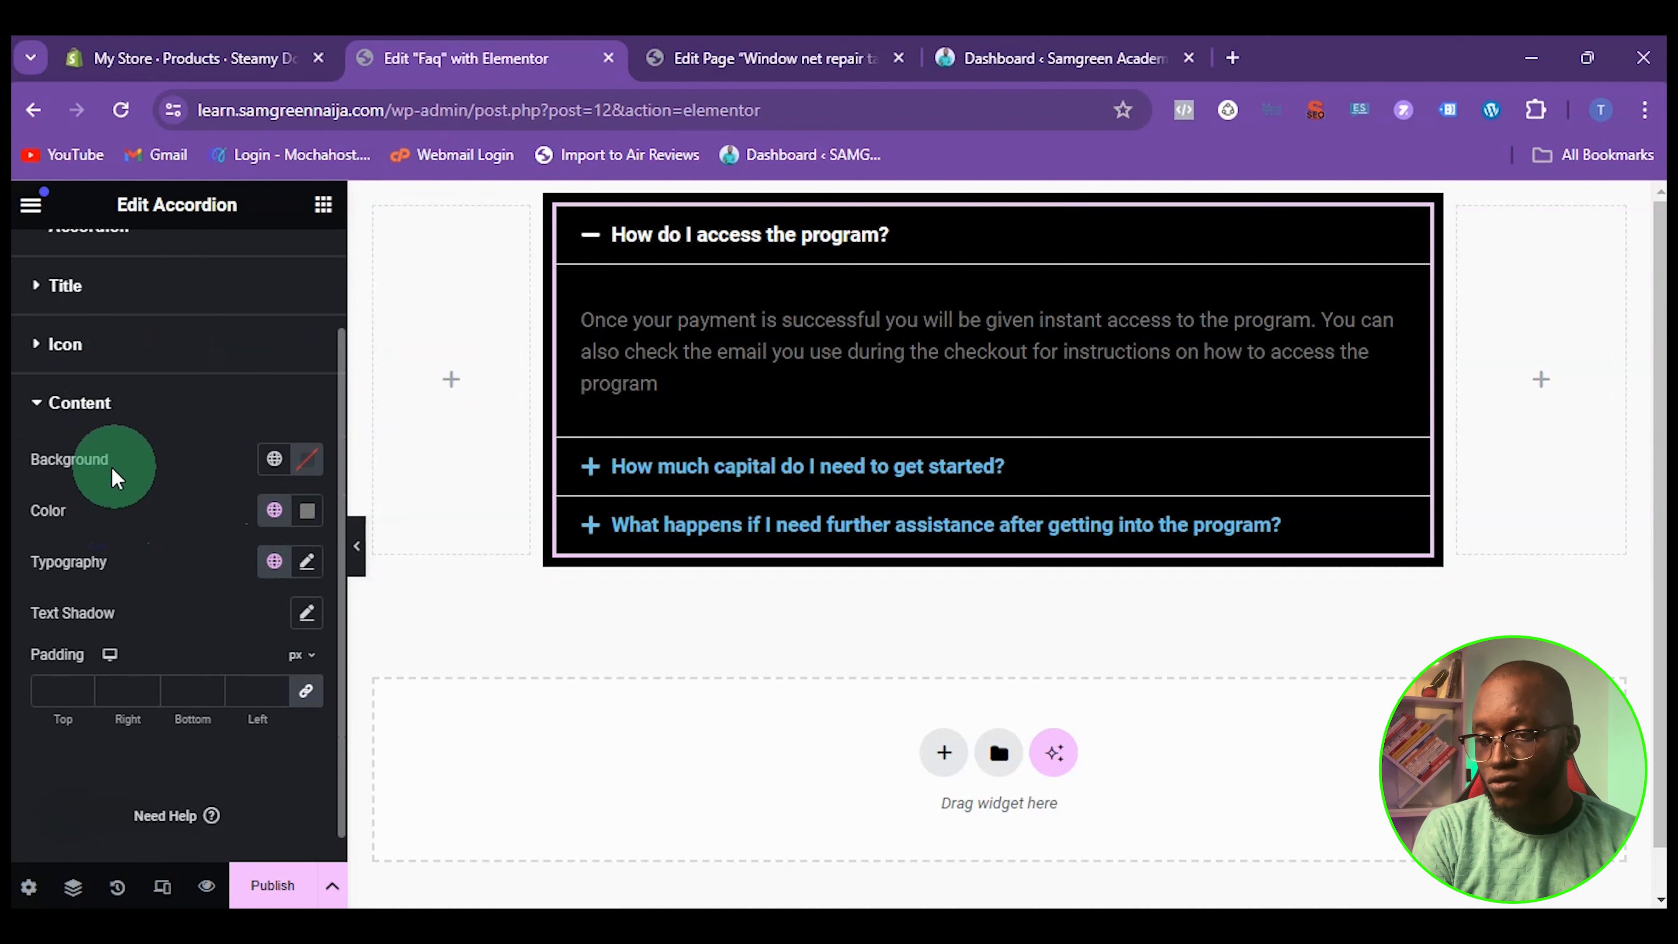
left_click(308, 523)
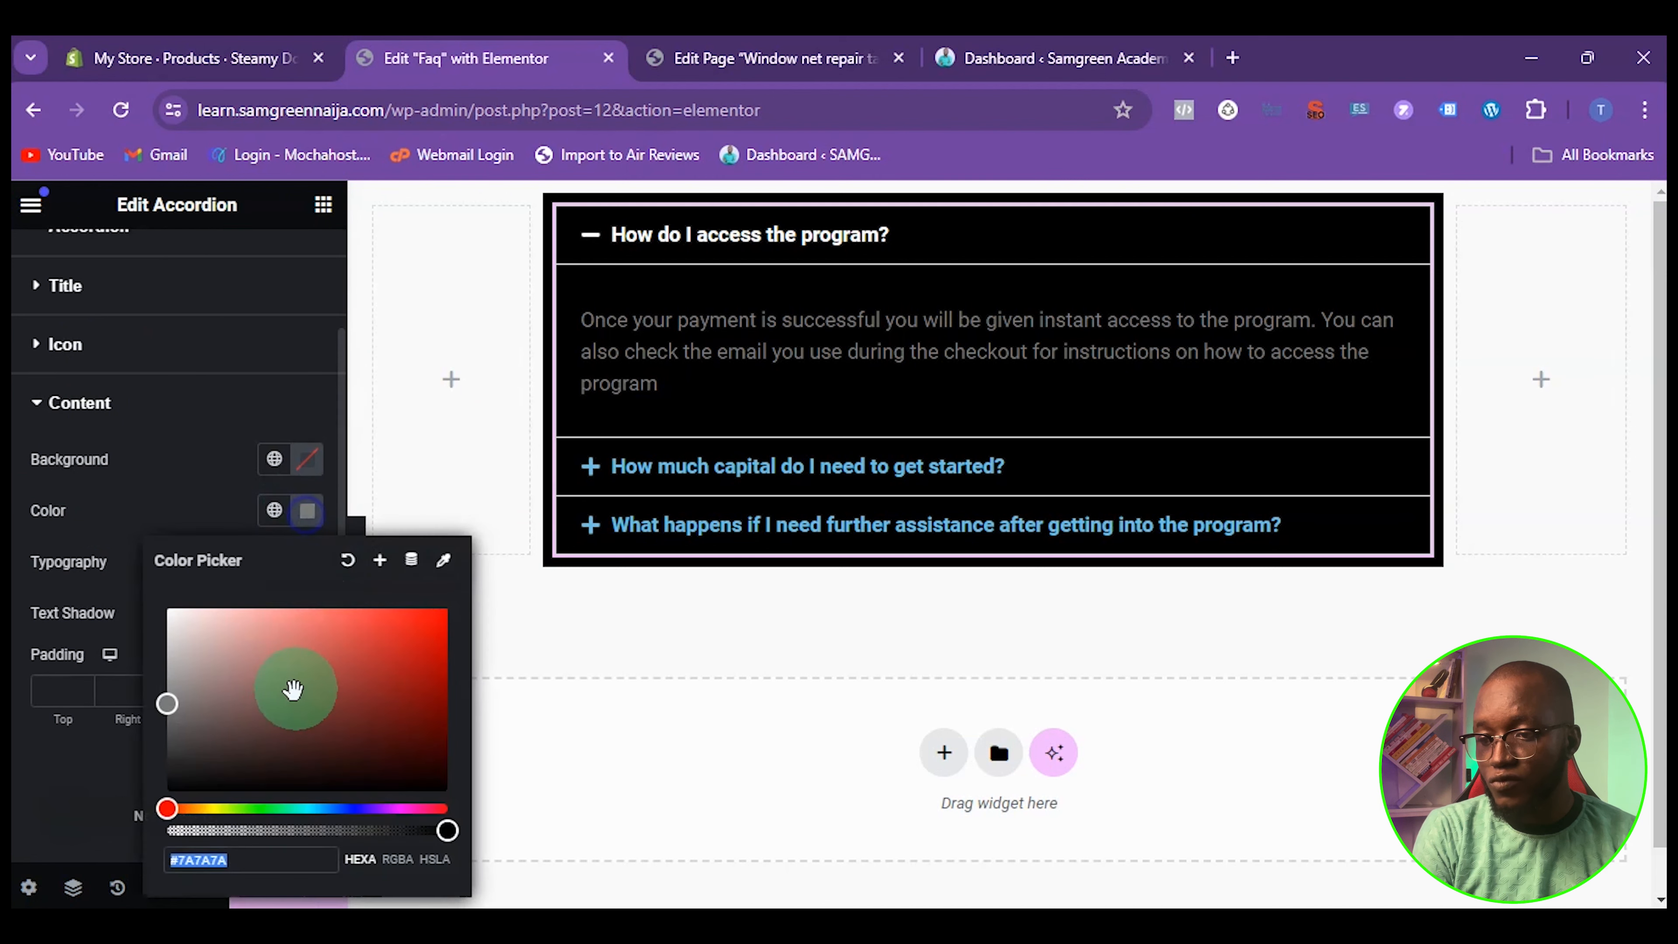
left_click_drag(240, 678, 158, 605)
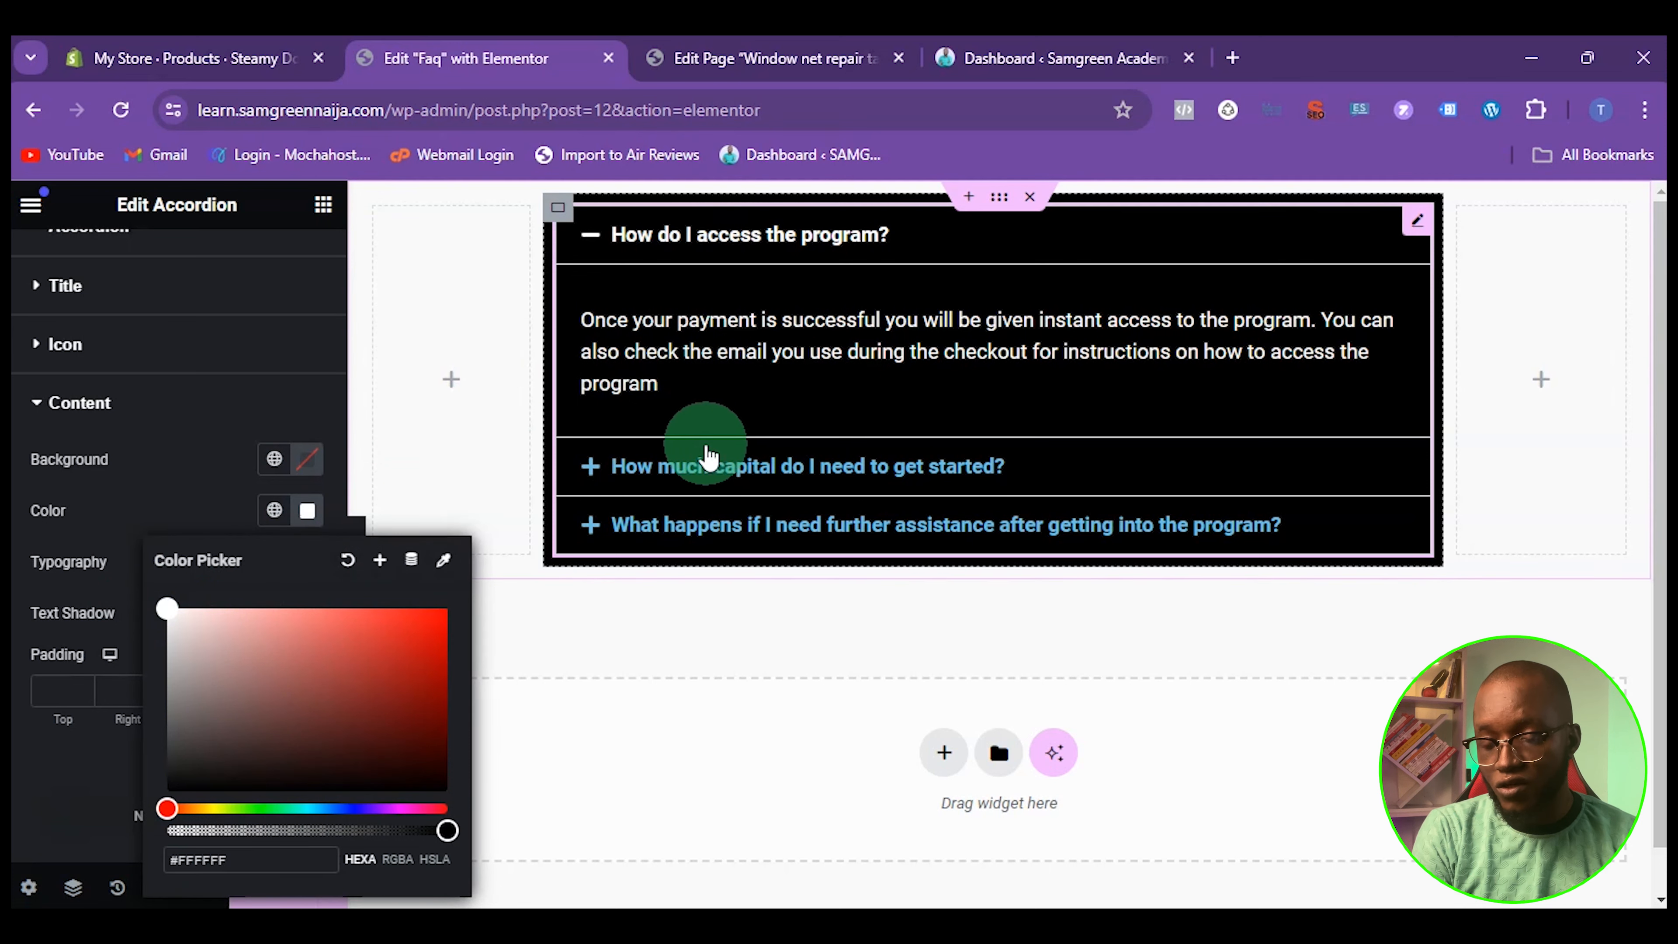
left_click(759, 239)
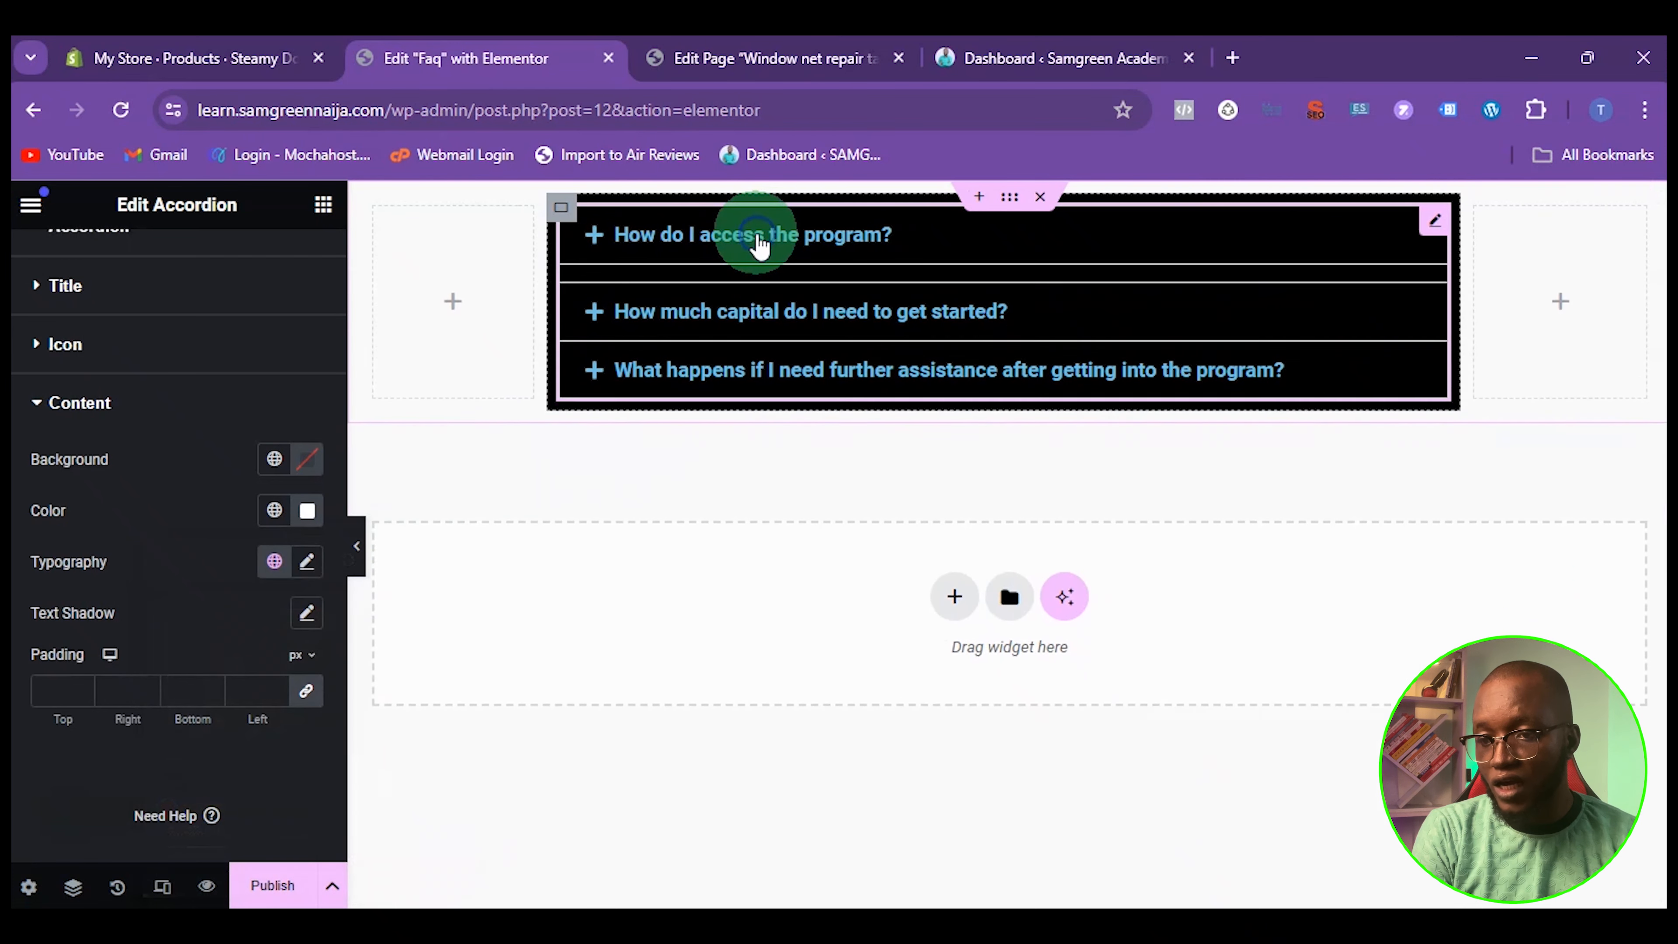
Set the normal color of the accordion titles to white
scroll(169, 412, "up", 2)
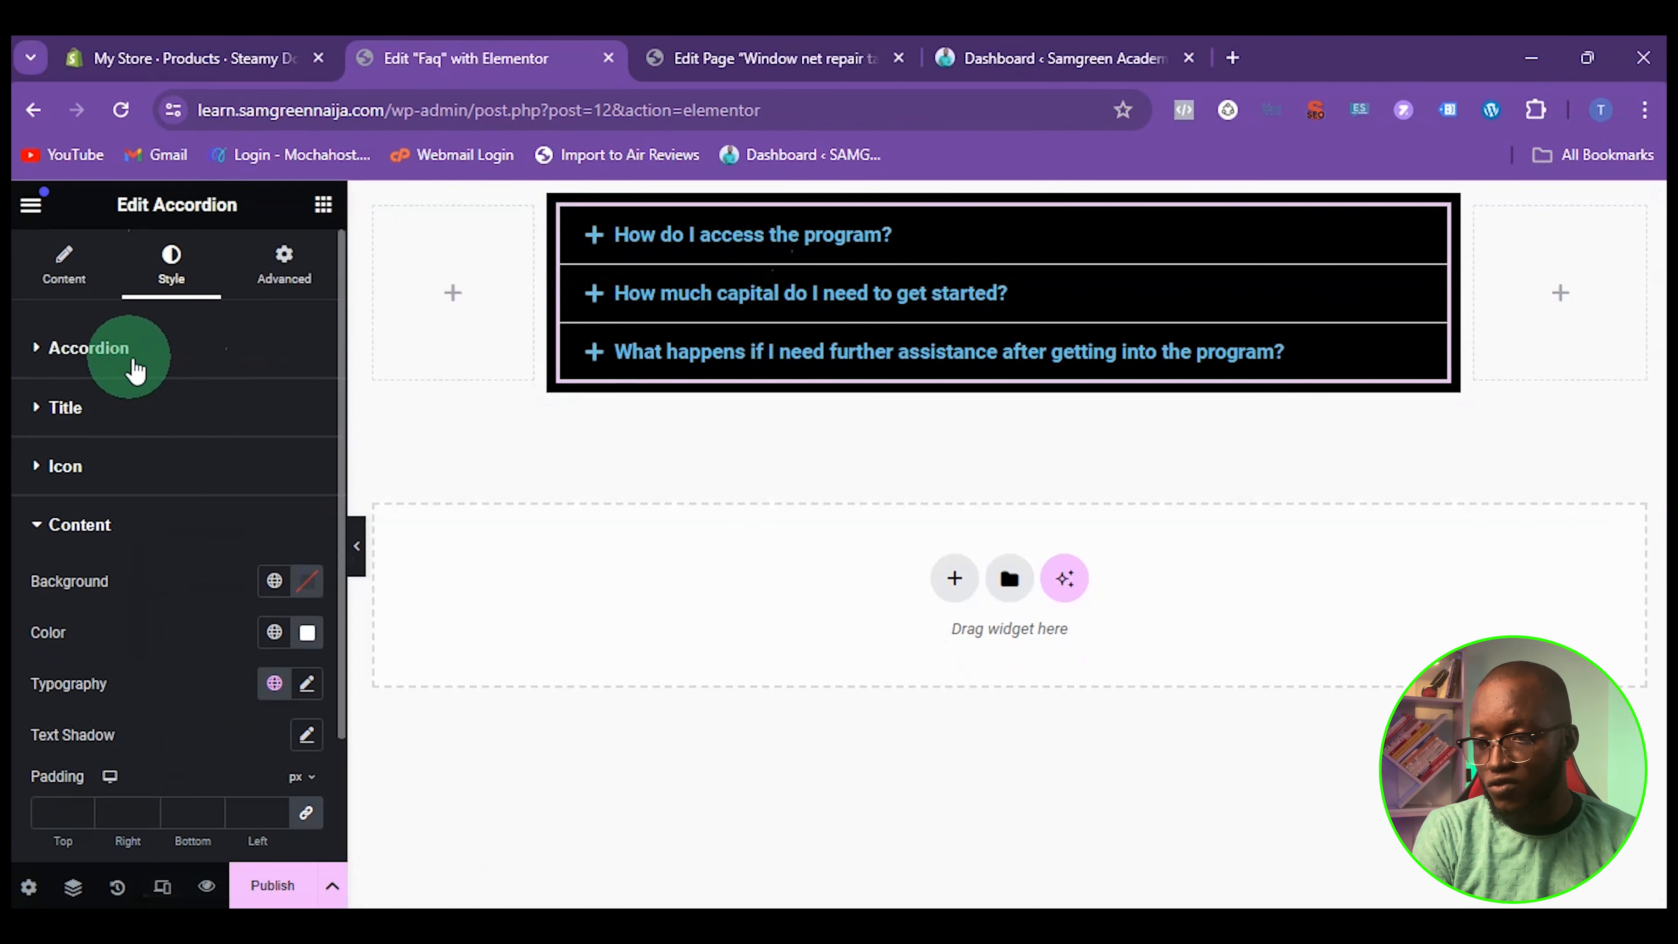
left_click(79, 409)
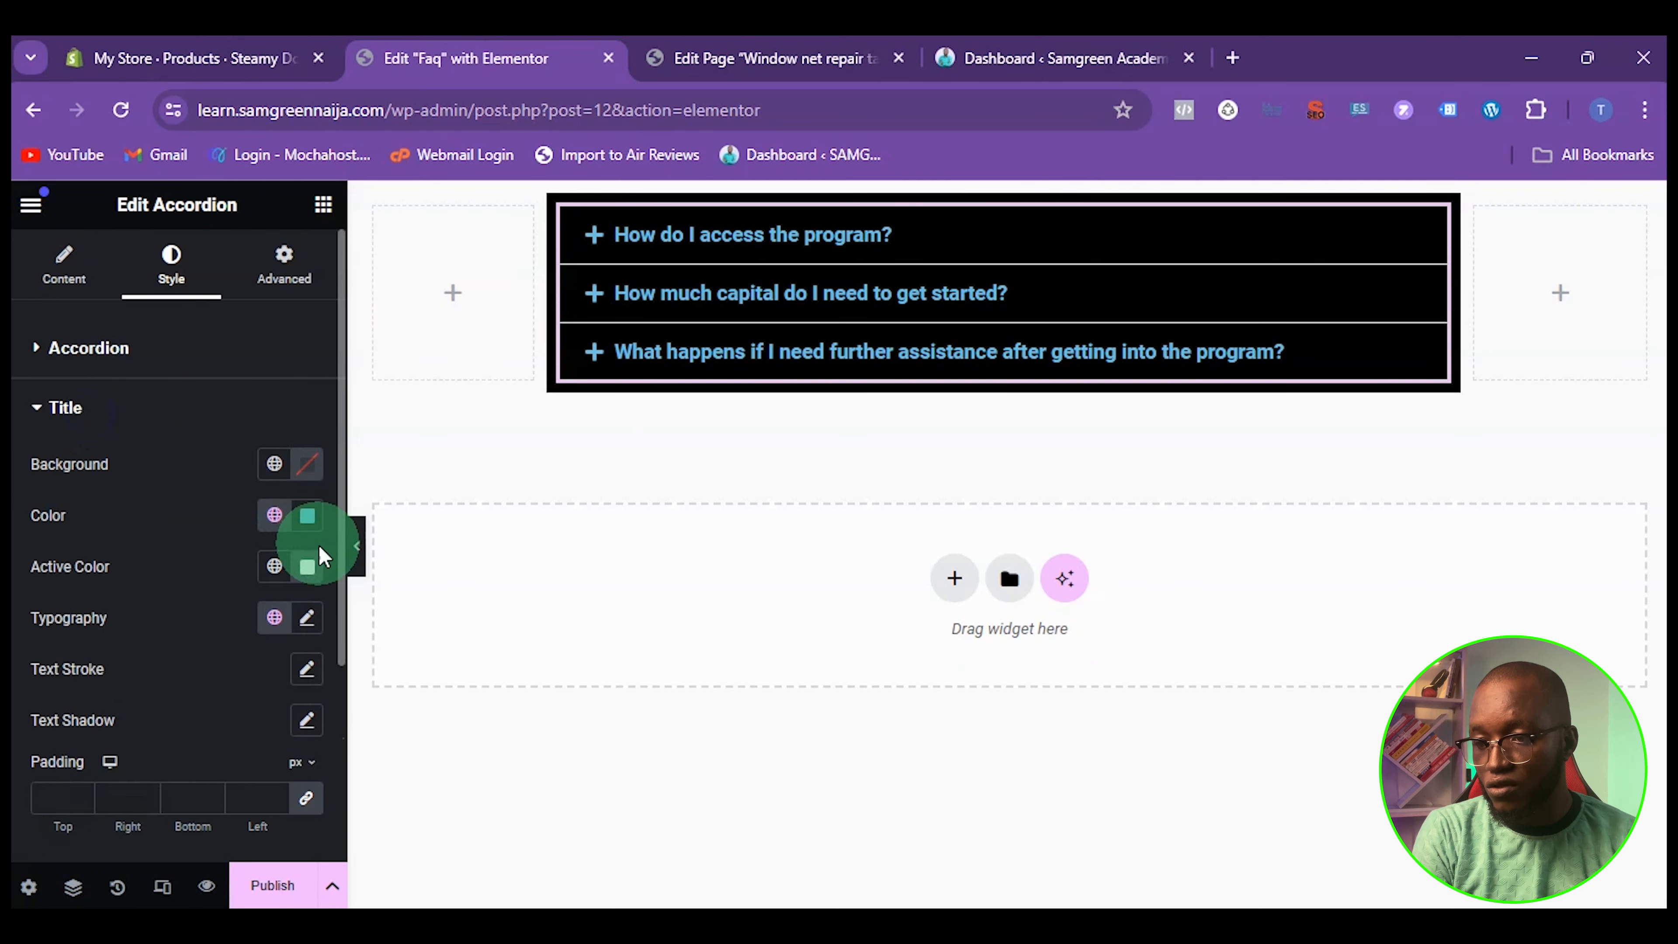
left_click(307, 519)
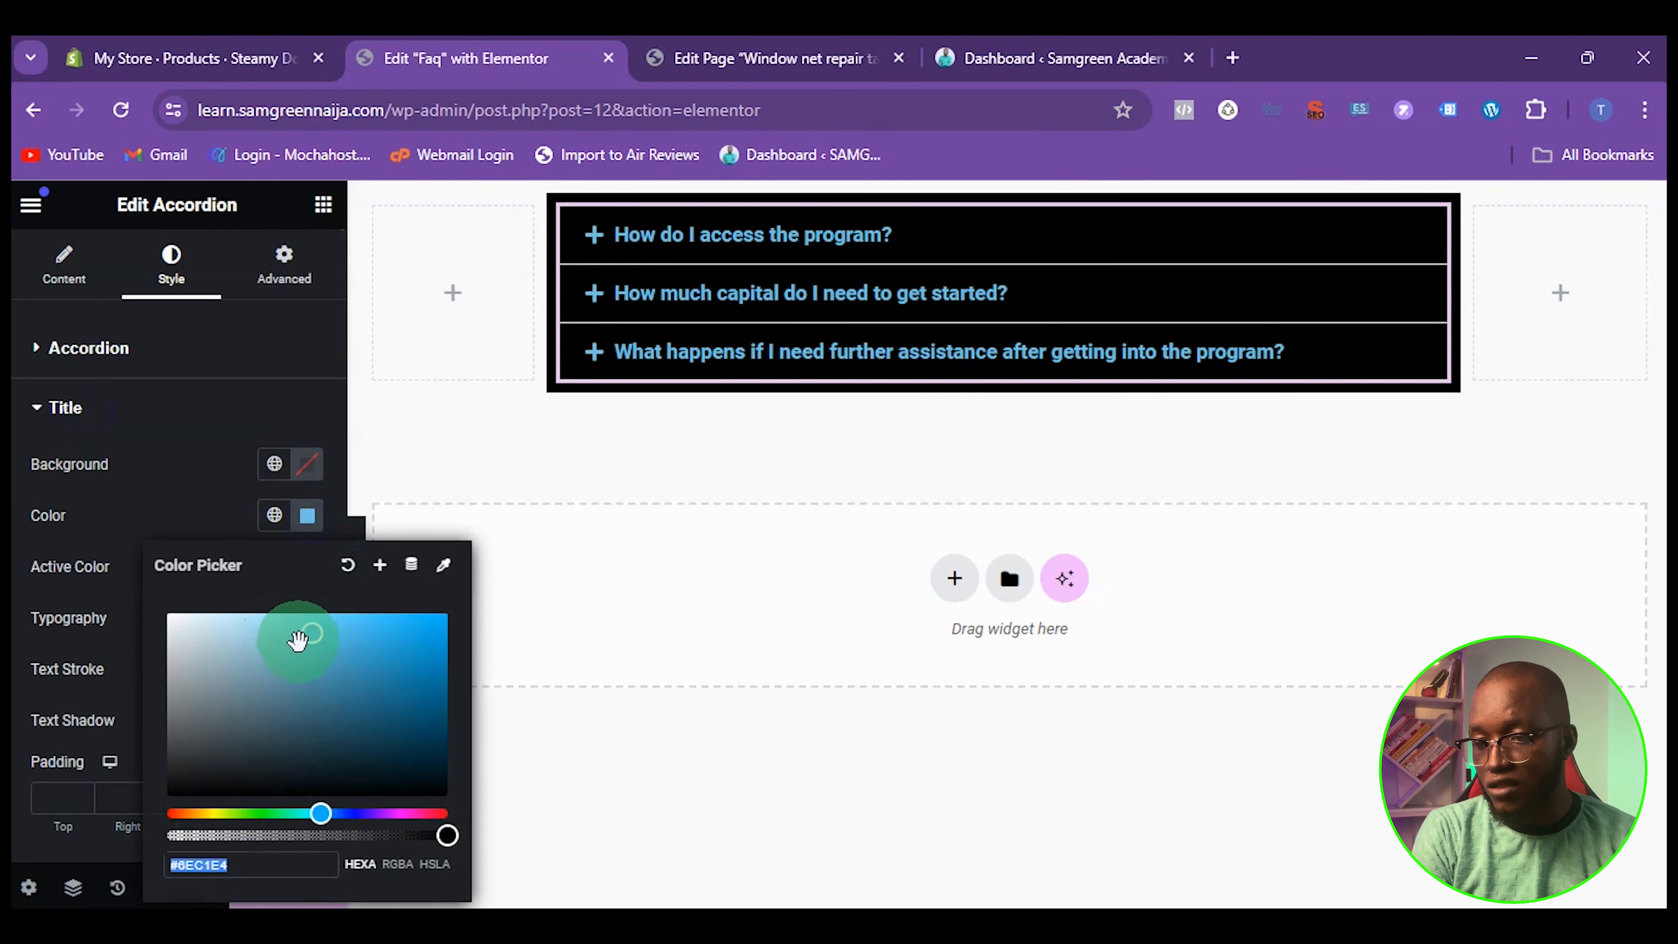
left_click_drag(297, 640, 164, 618)
left_click(134, 478)
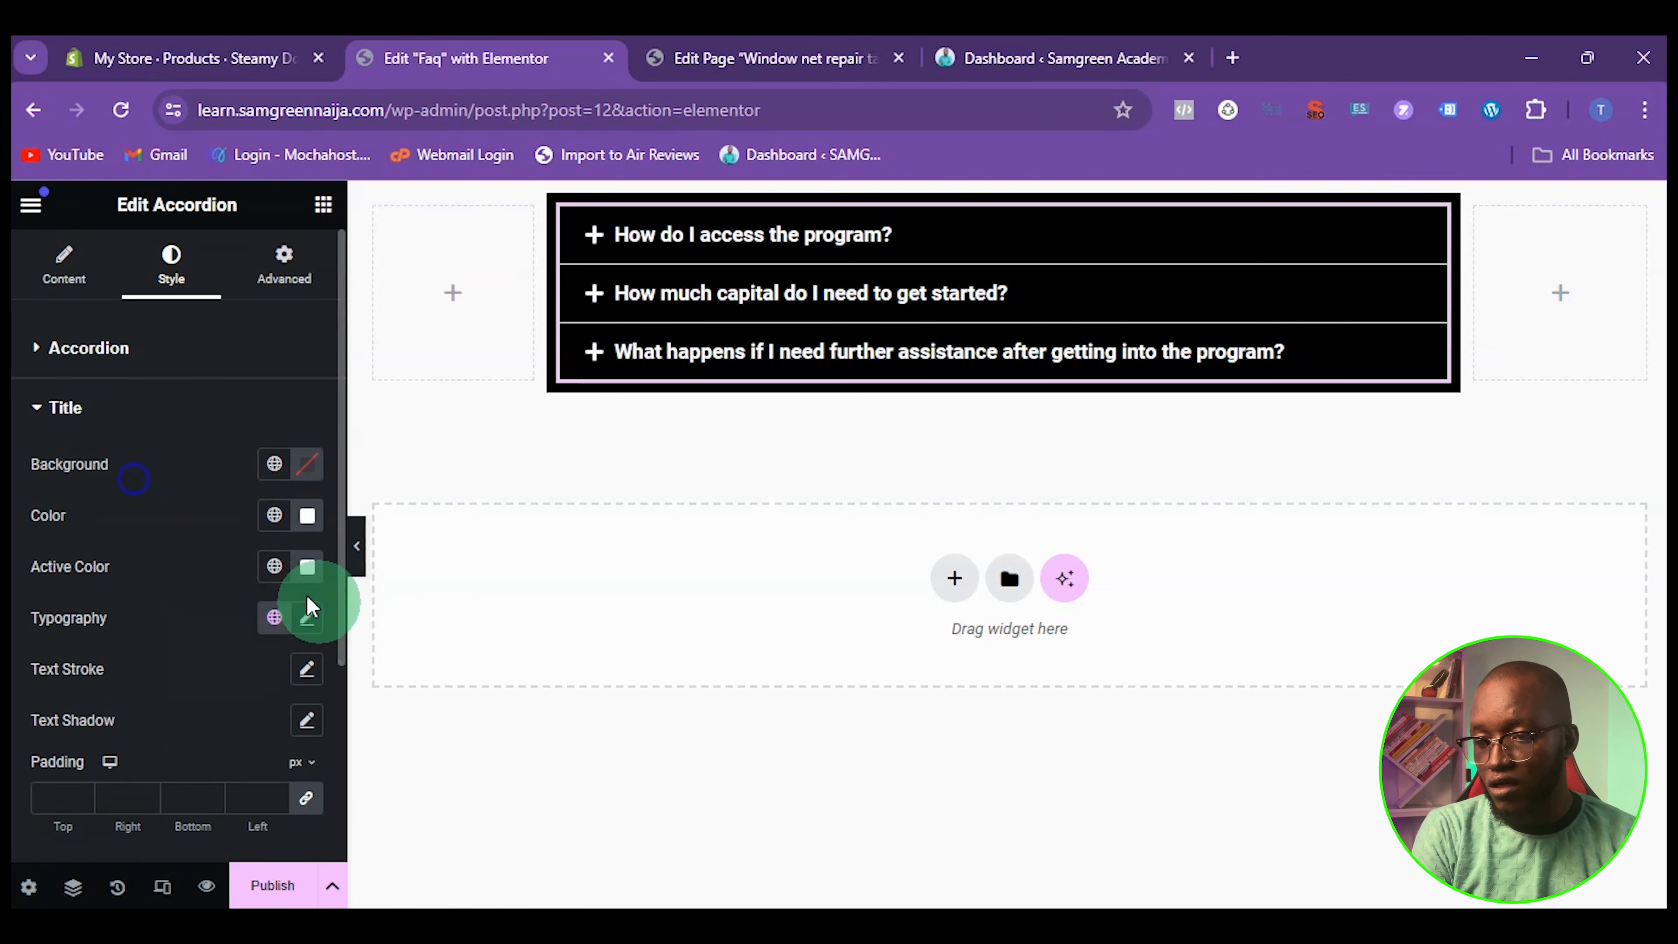
Set the active color of the accordion titles to dark blue #0002E4 and check it on the first item
left_click(307, 566)
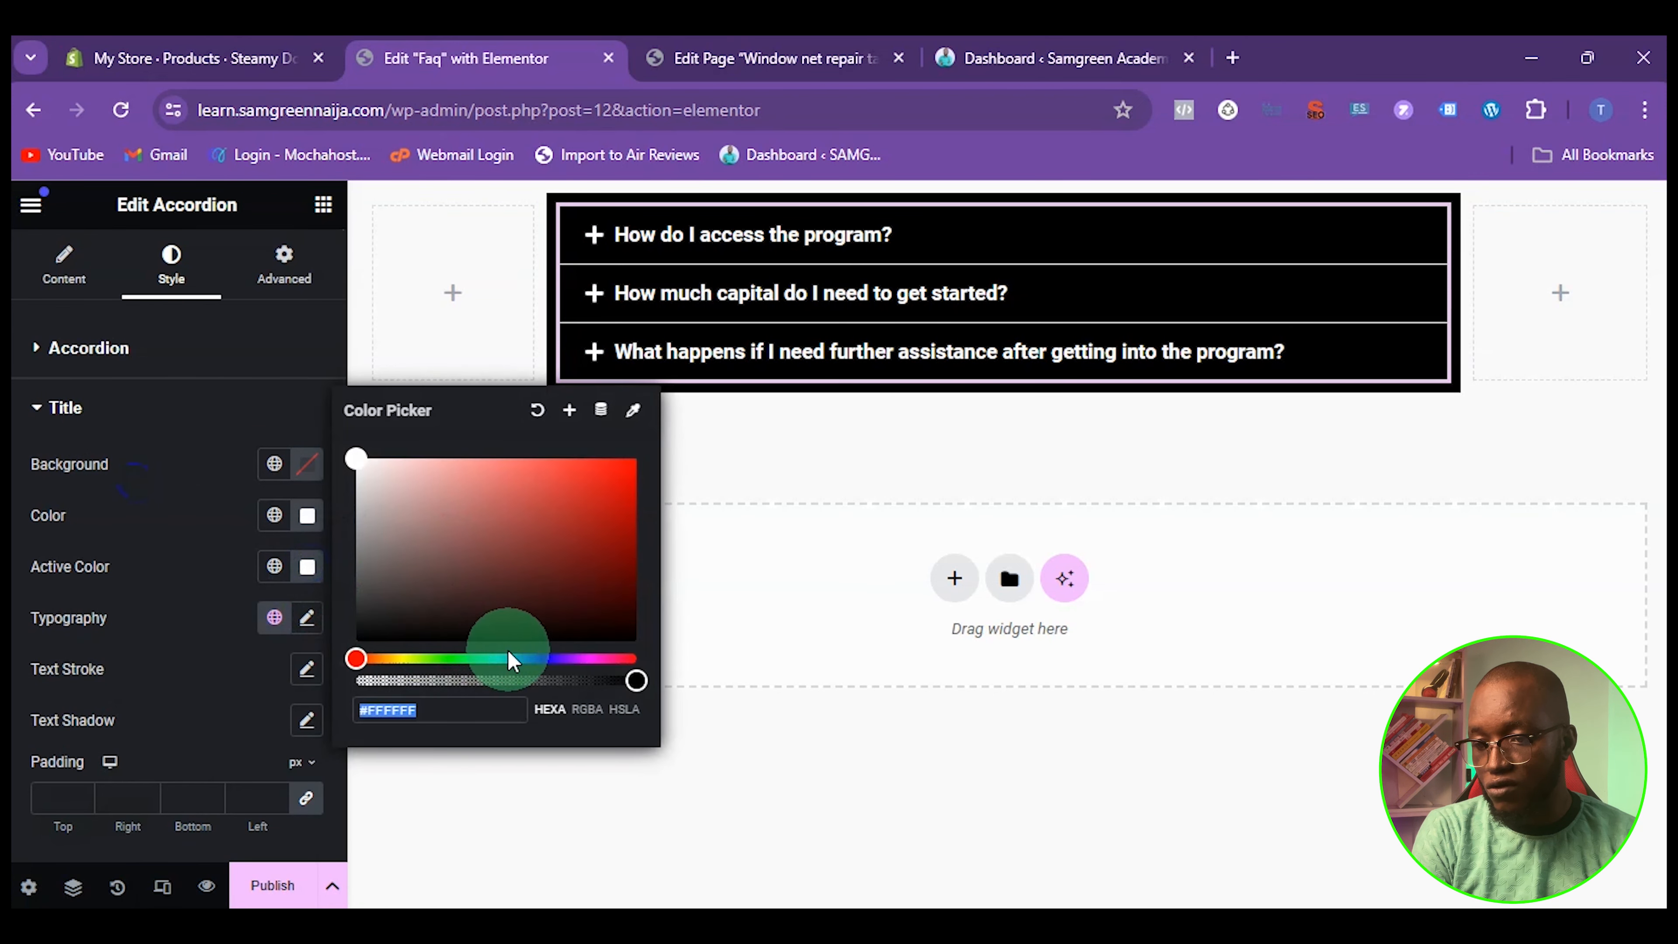
mouse_move(515, 651)
left_mouse_down()
mouse_move(535, 660)
mouse_move(511, 658)
left_mouse_up()
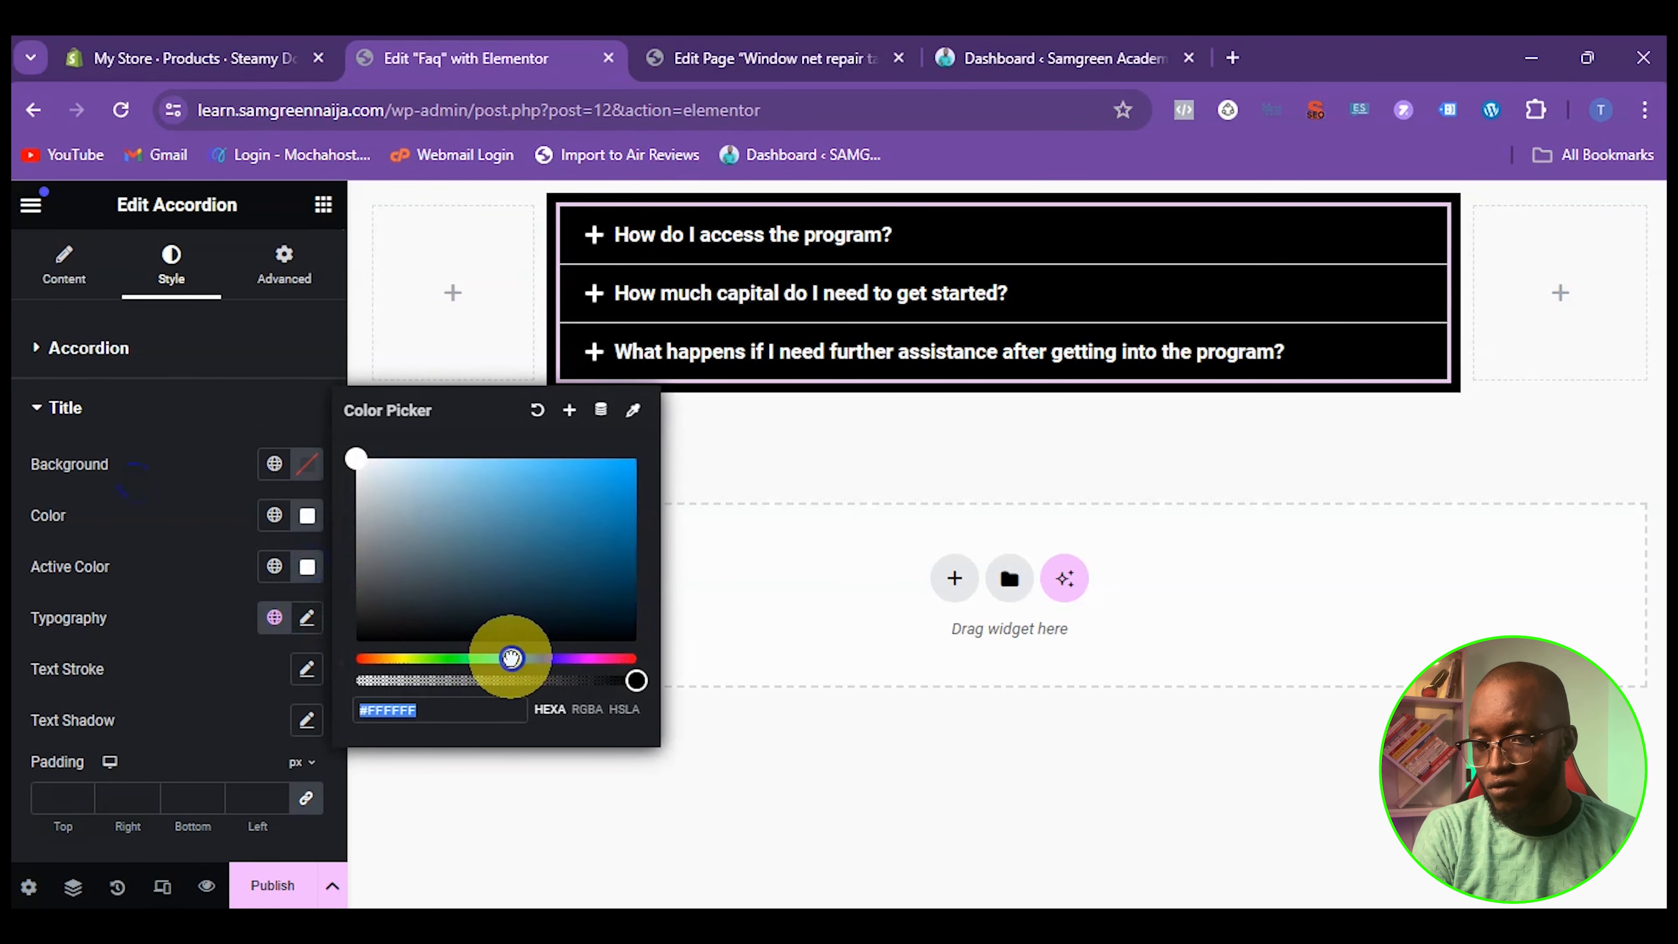
left_click_drag(366, 459, 605, 511)
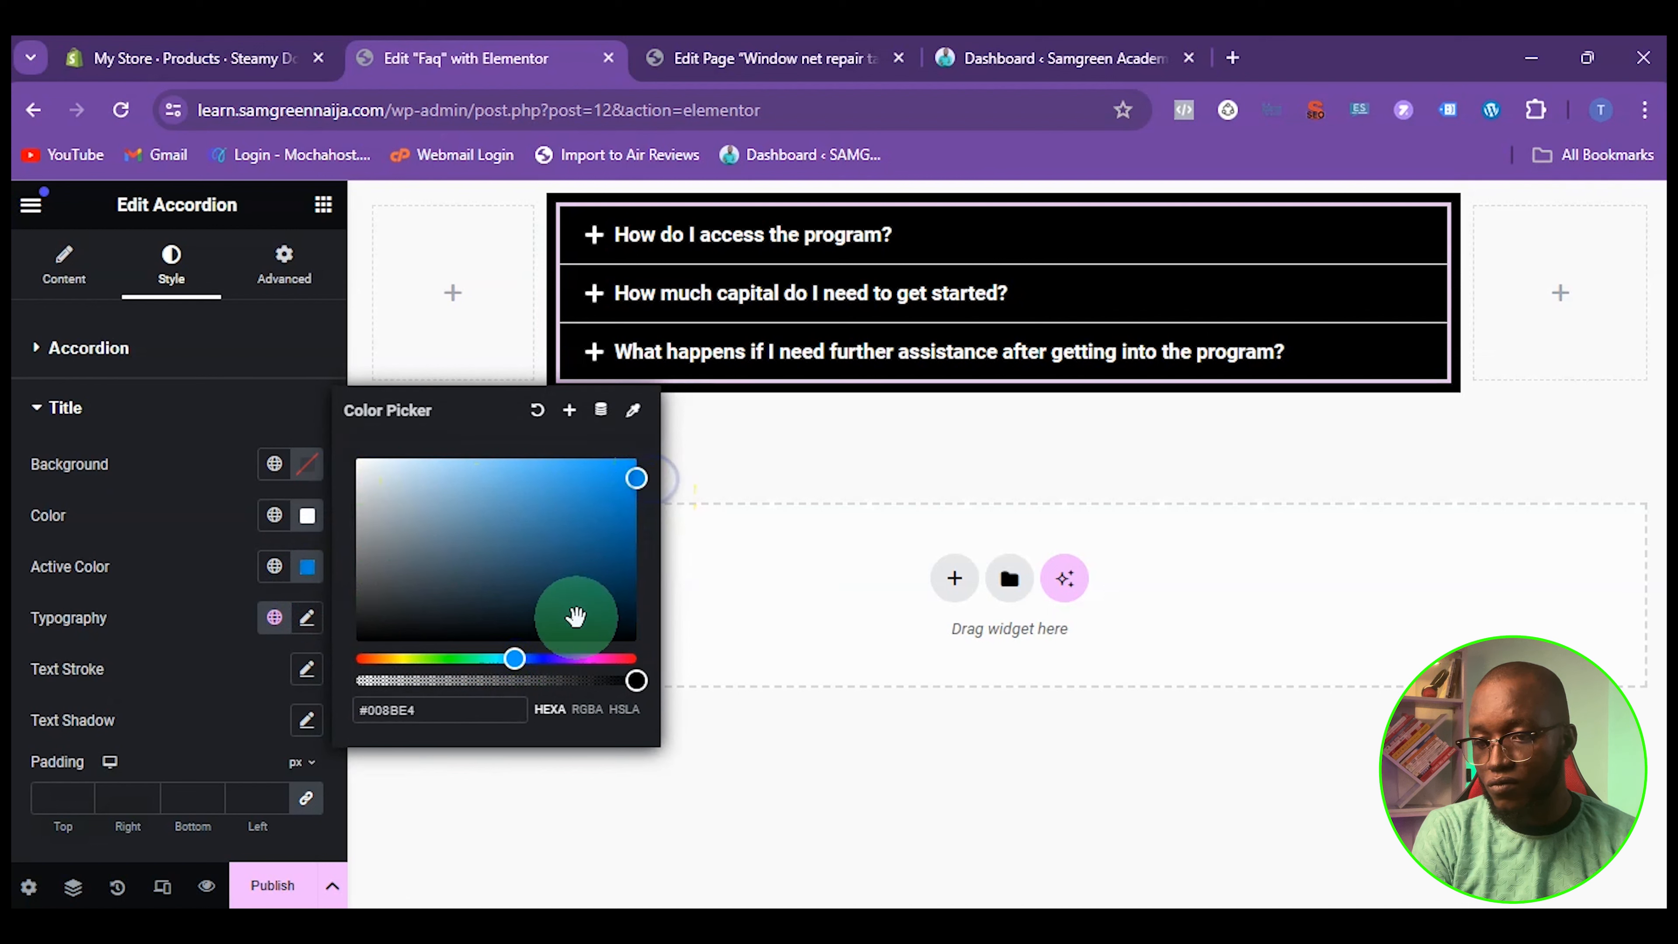
left_click_drag(520, 656, 542, 659)
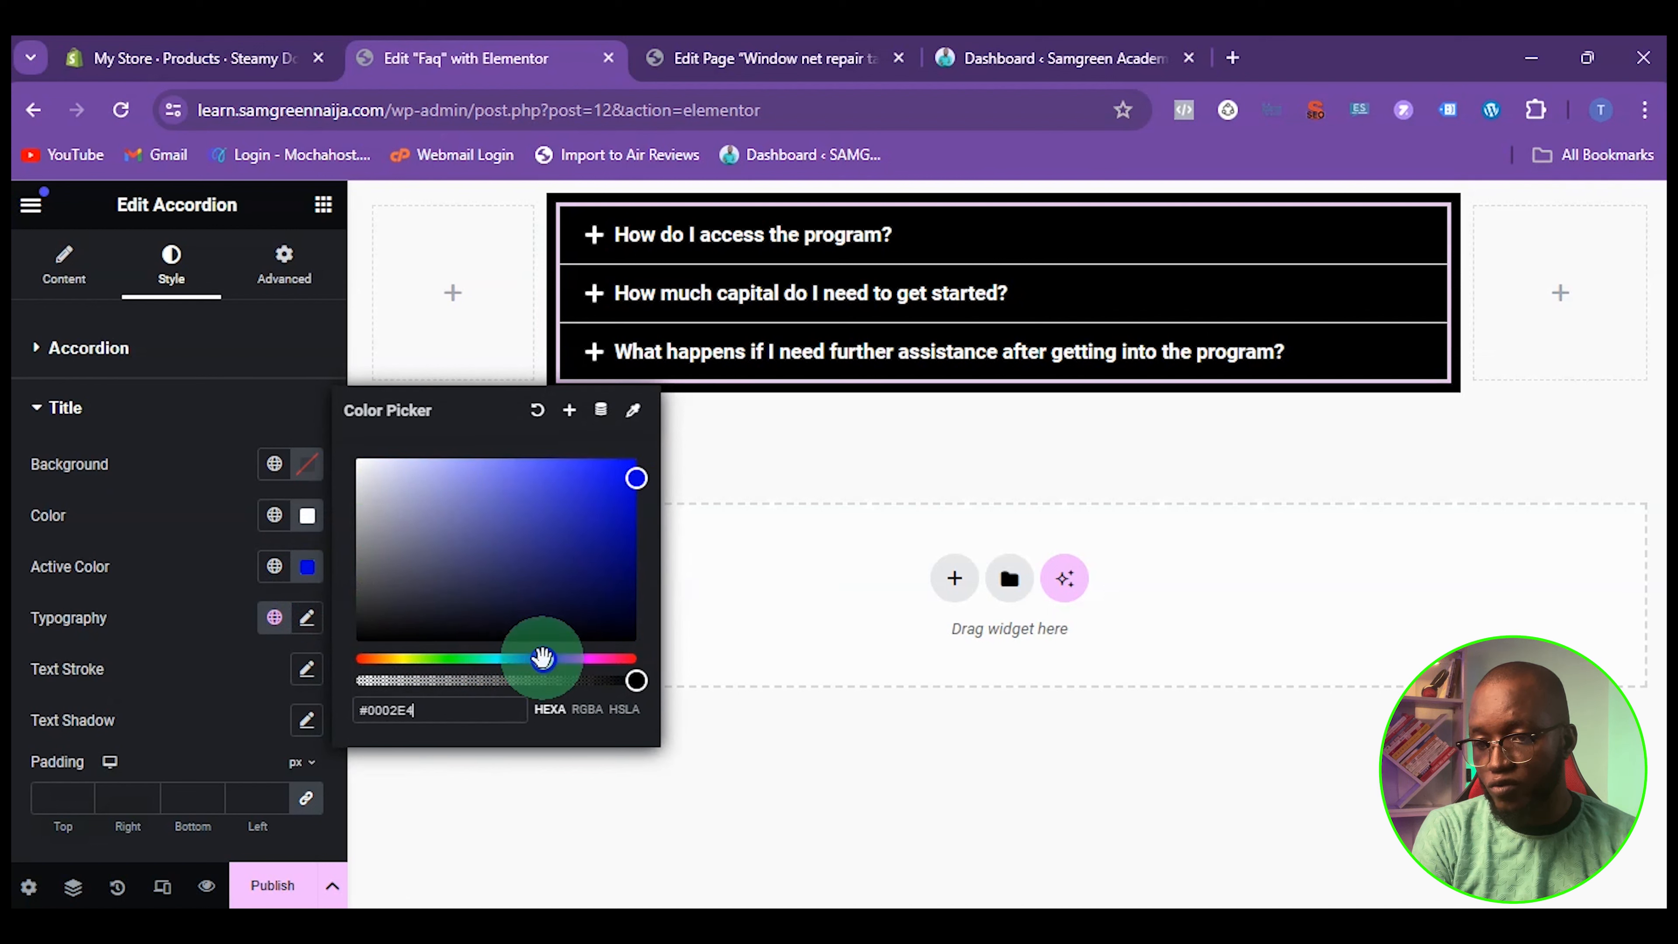
left_click(799, 237)
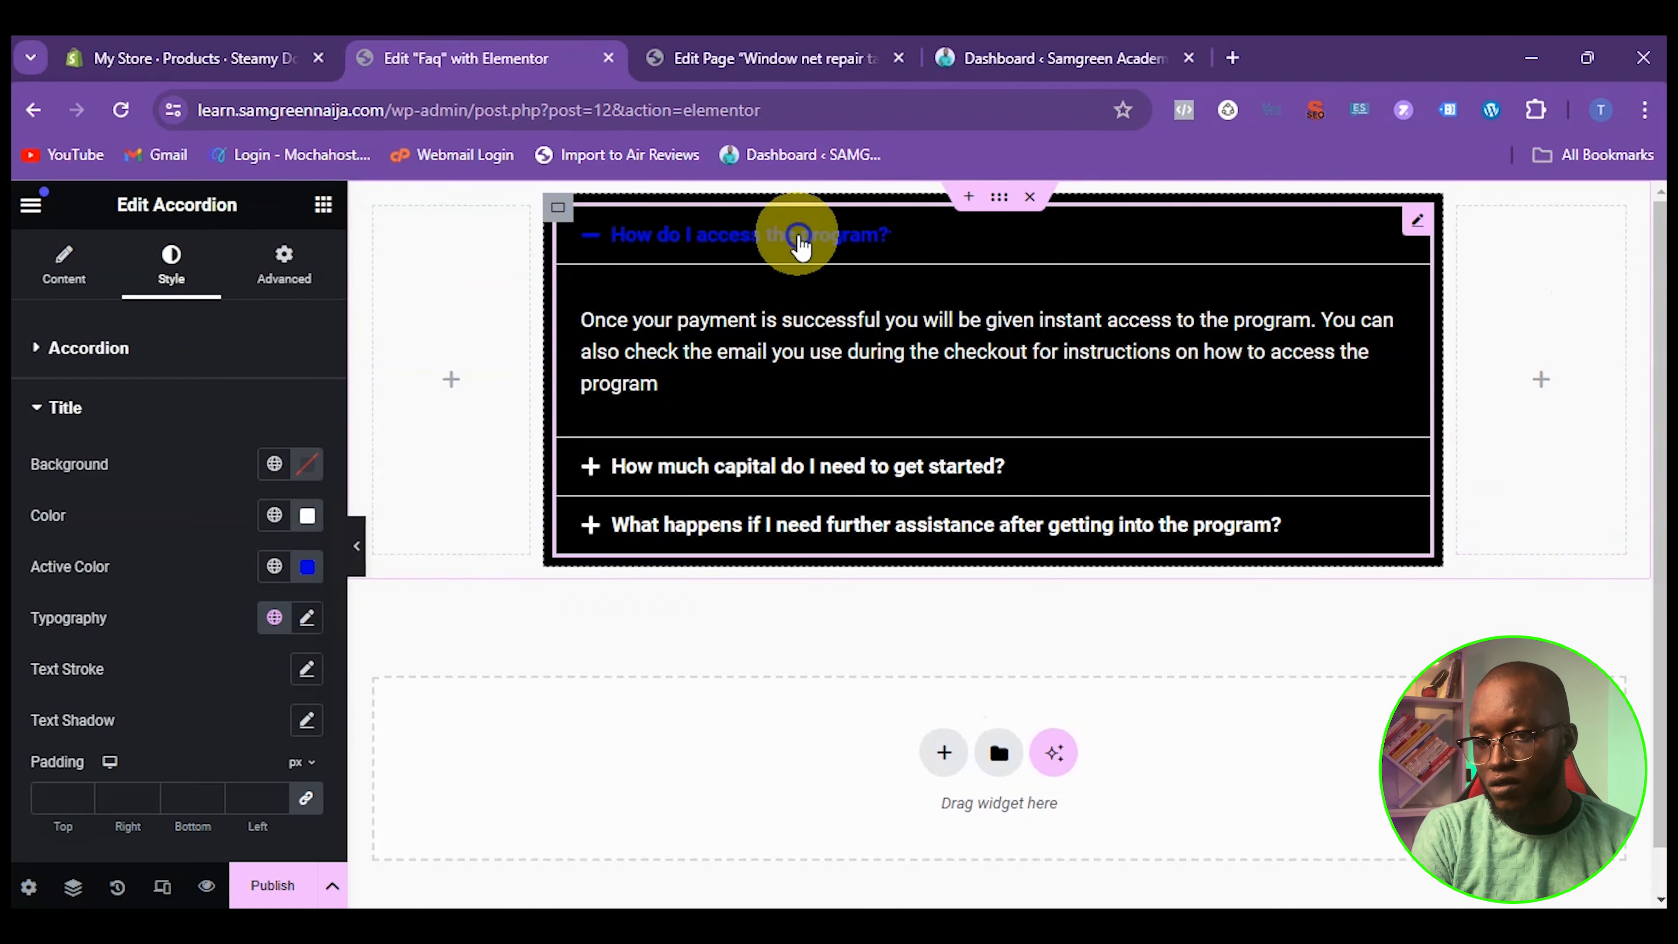
left_click(768, 235)
left_click(762, 238)
left_click(763, 236)
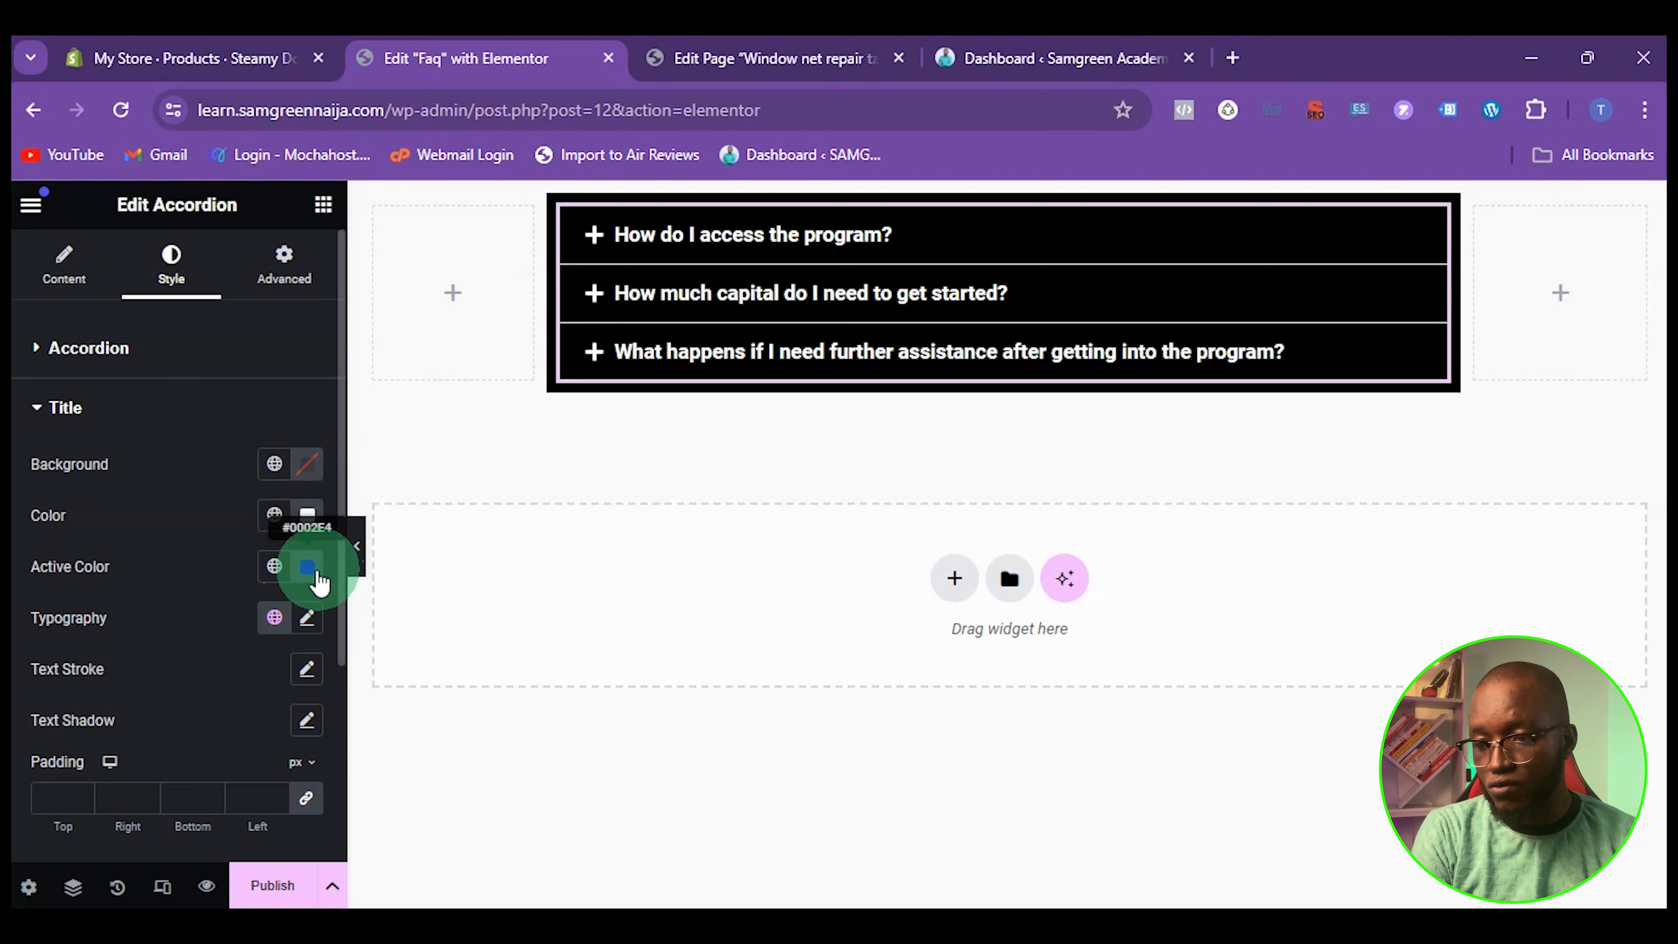
Change the active color of the accordion titles to light blue #04A2EB and check it by expanding each item
left_click(307, 569)
left_click_drag(536, 660, 511, 659)
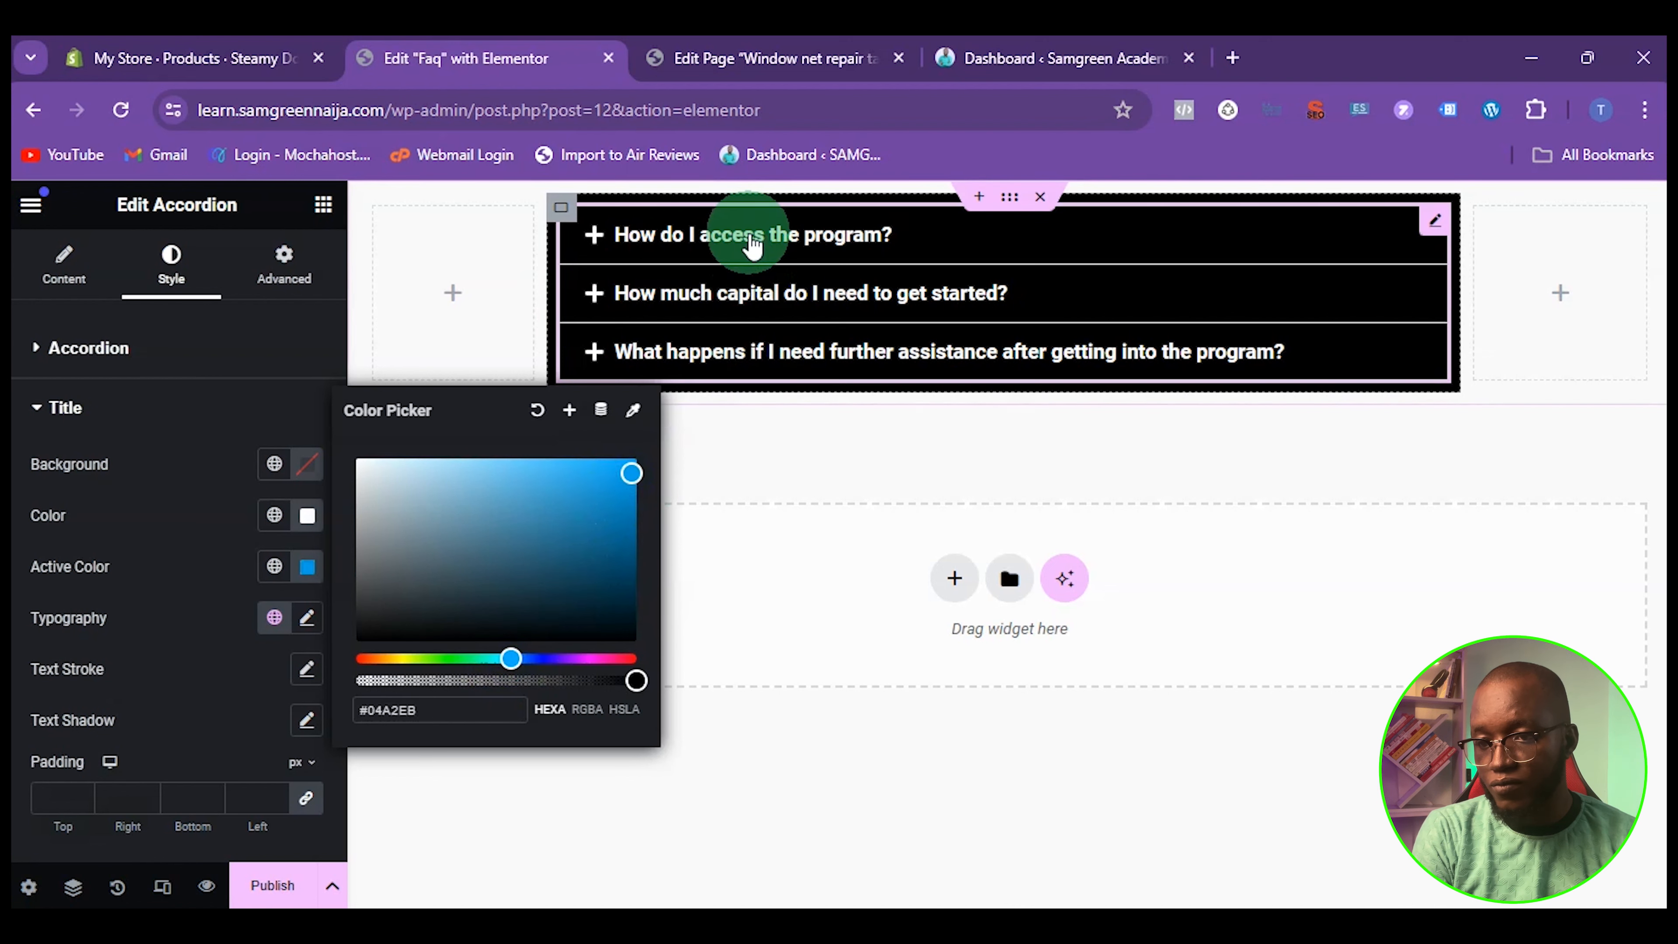
left_click(749, 239)
left_click(694, 469)
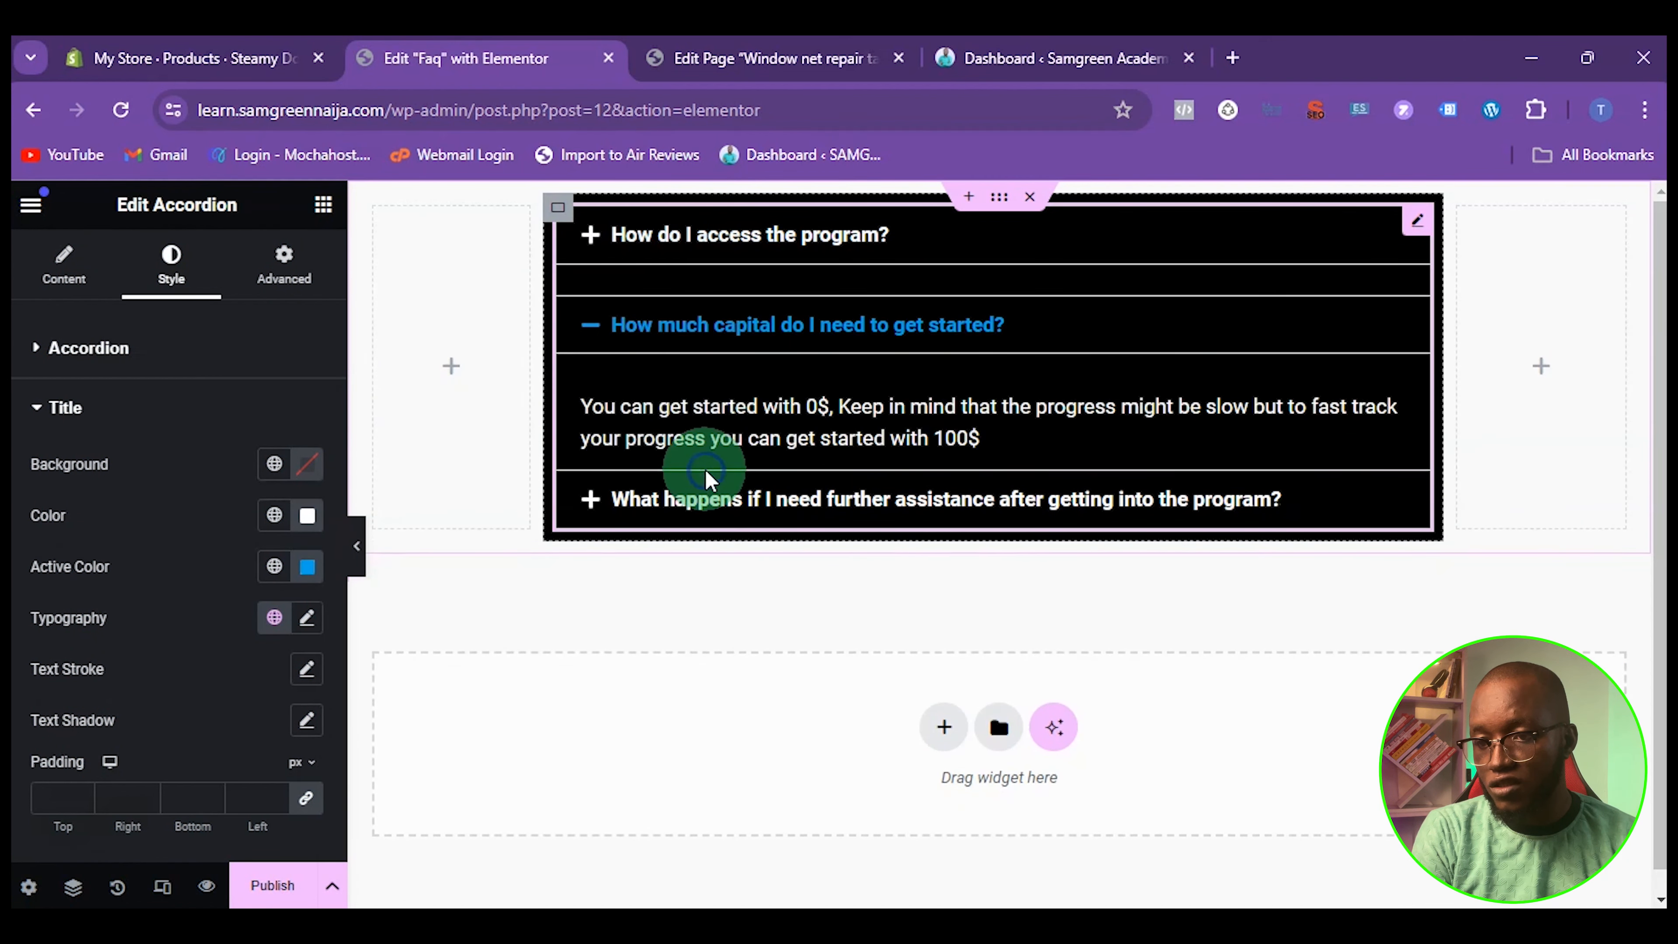
left_click(688, 492)
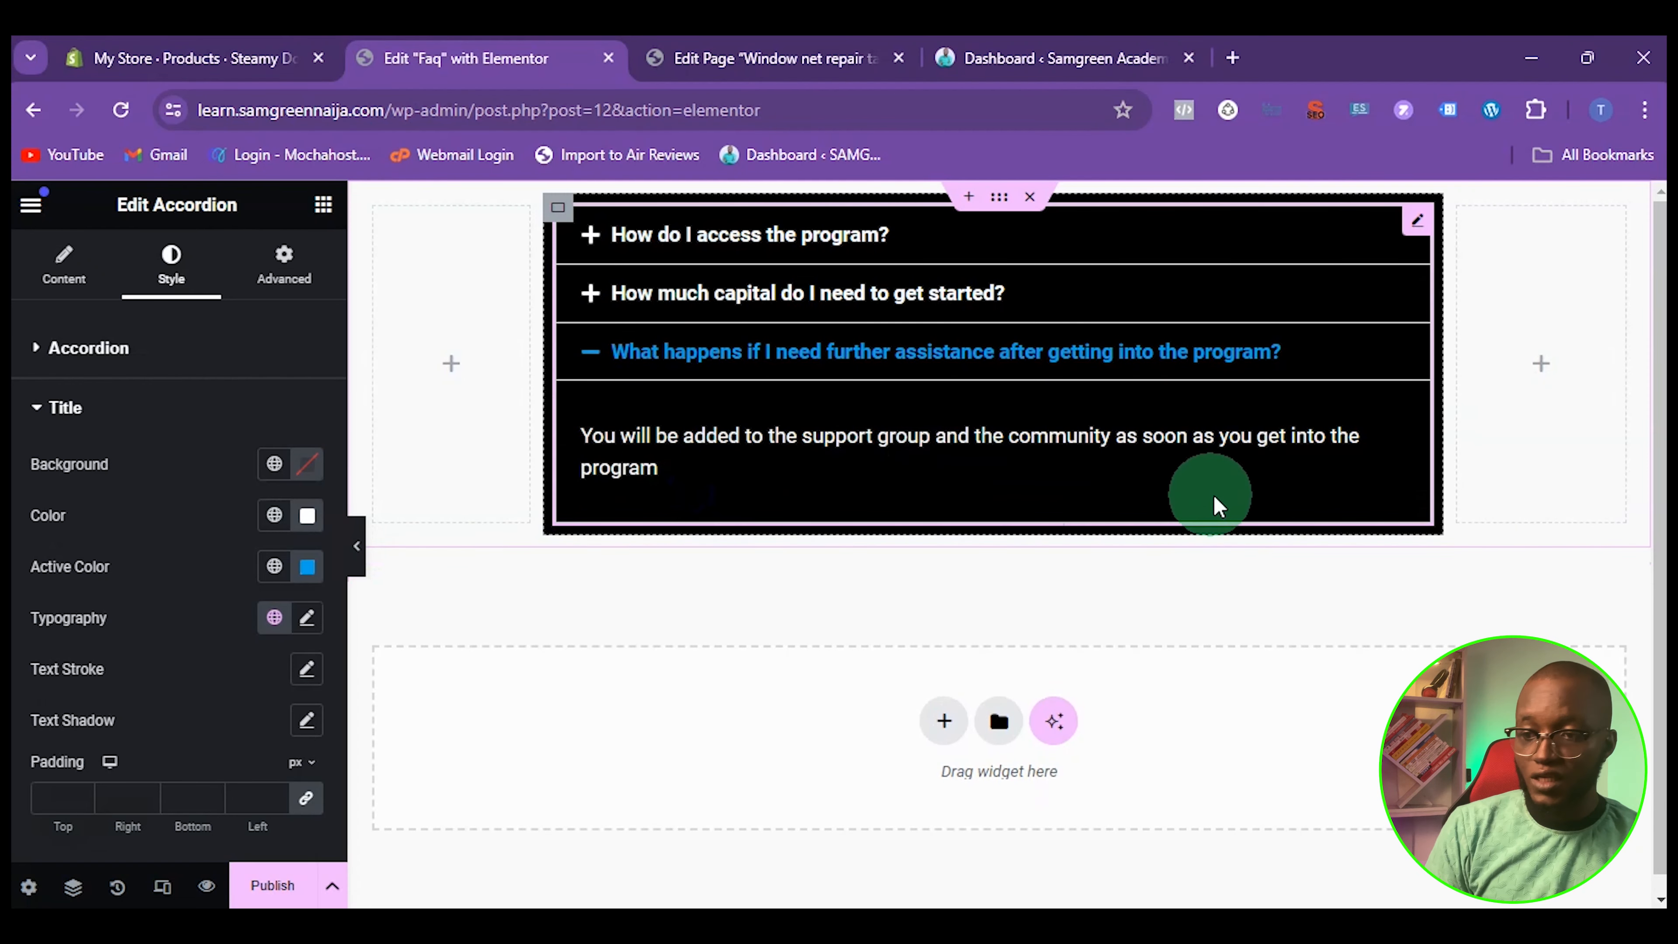
Try aligning the accordion icons to the end of the titles, check the second item, and restore the start alignment
left_click(92, 410)
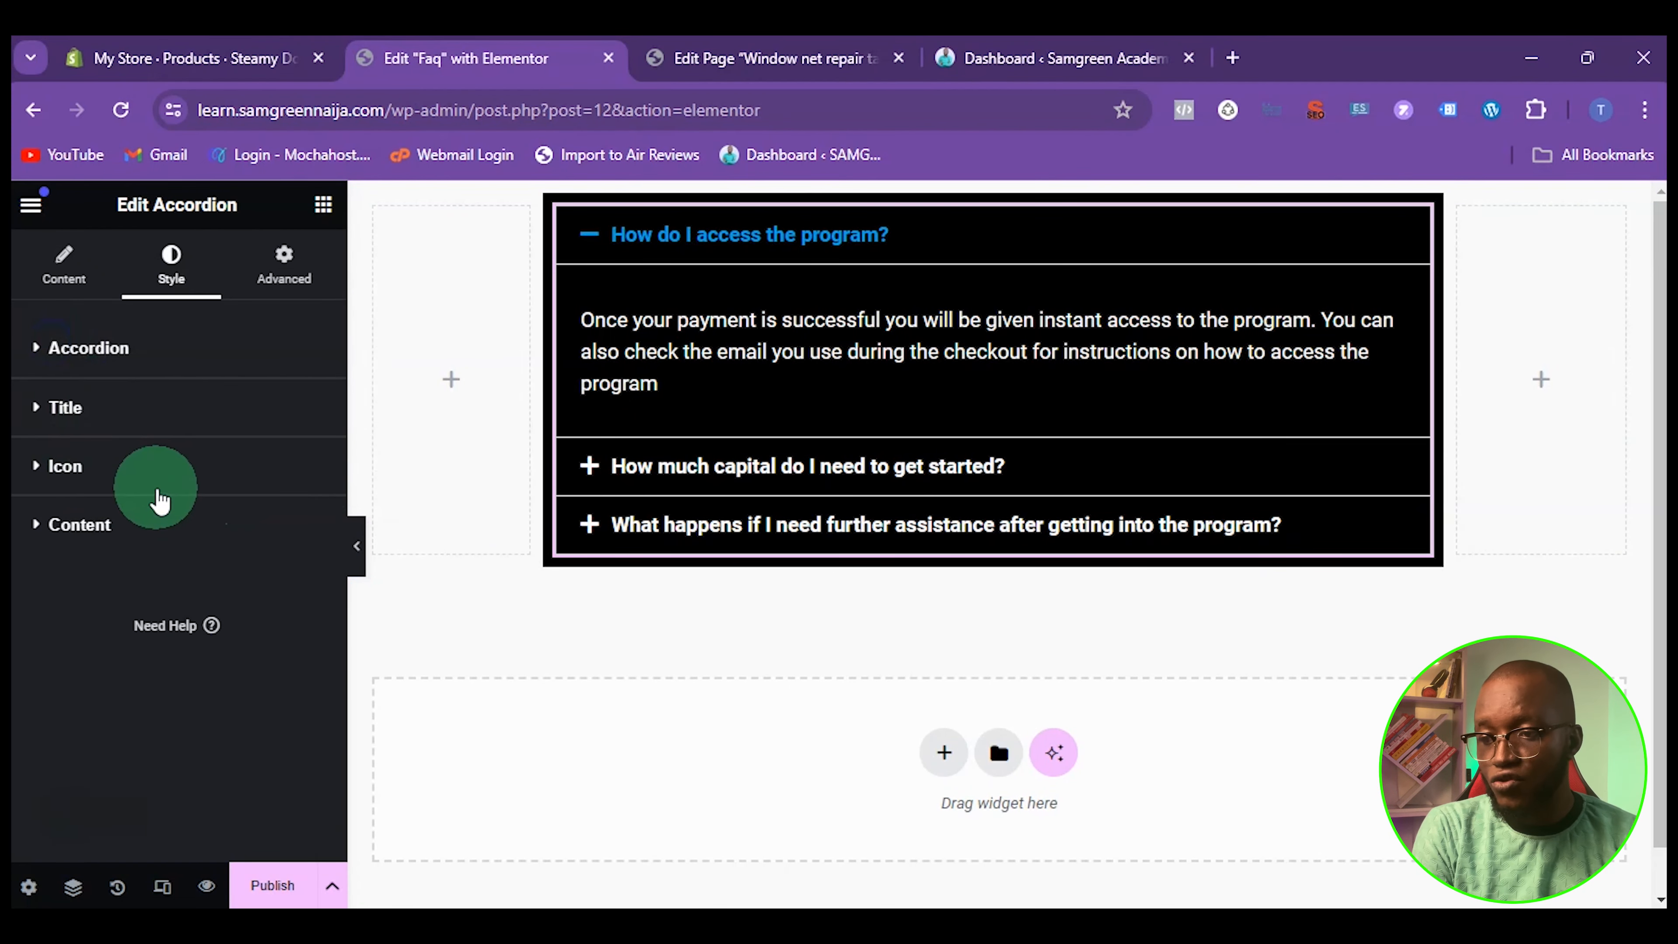
left_click(88, 468)
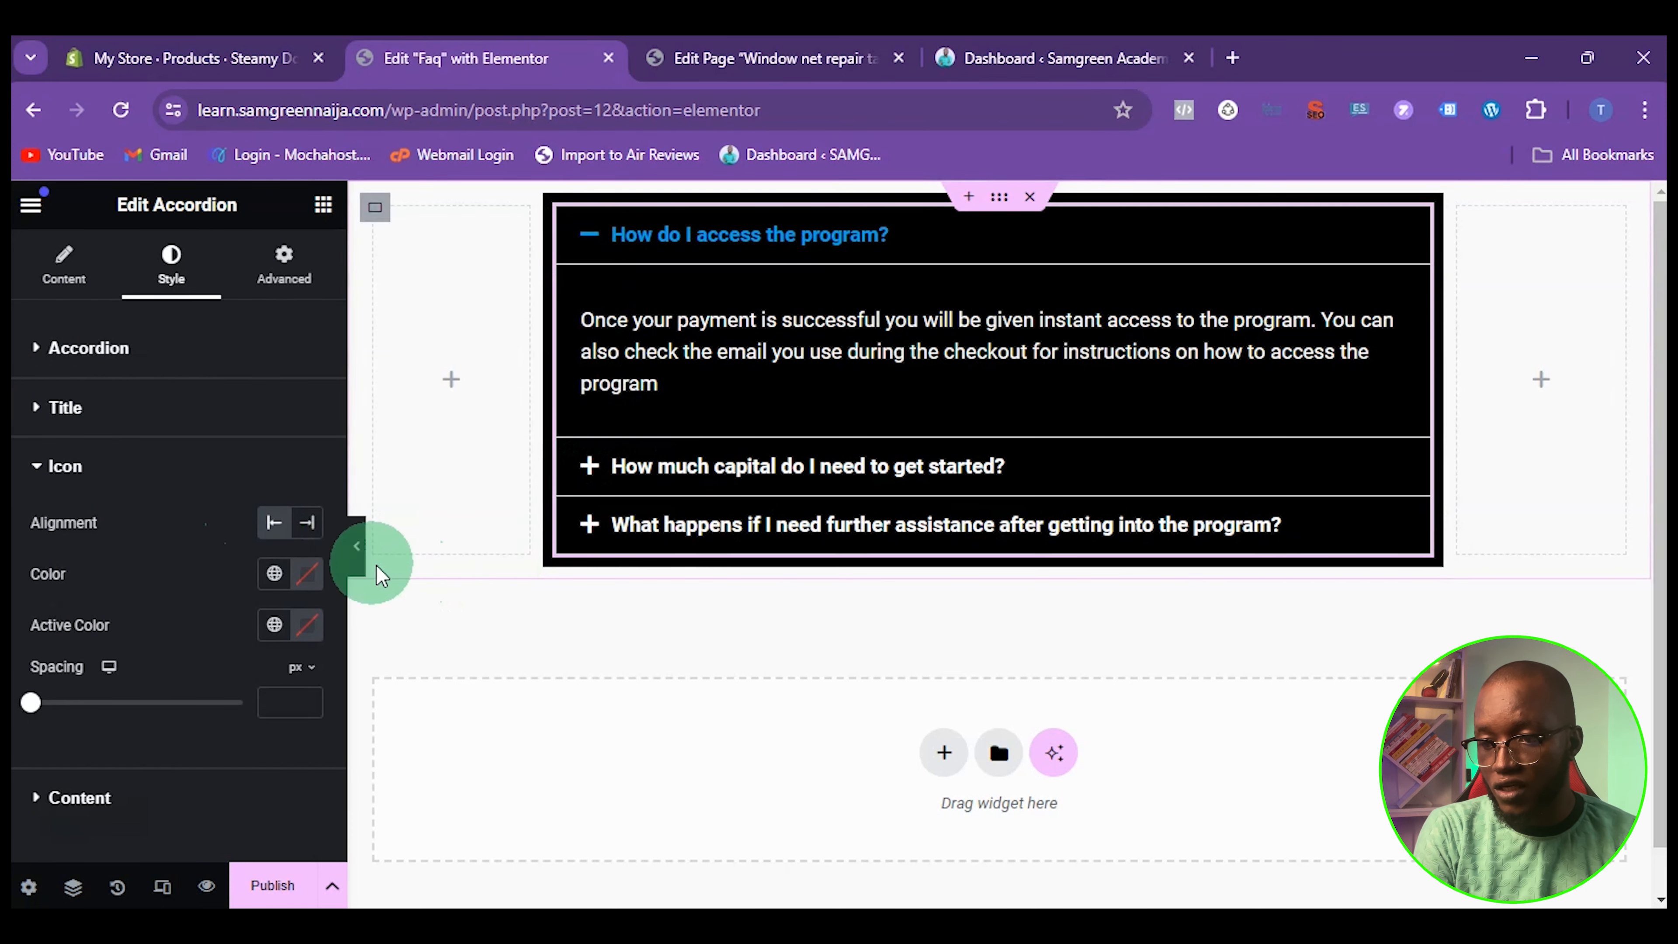
left_click(308, 523)
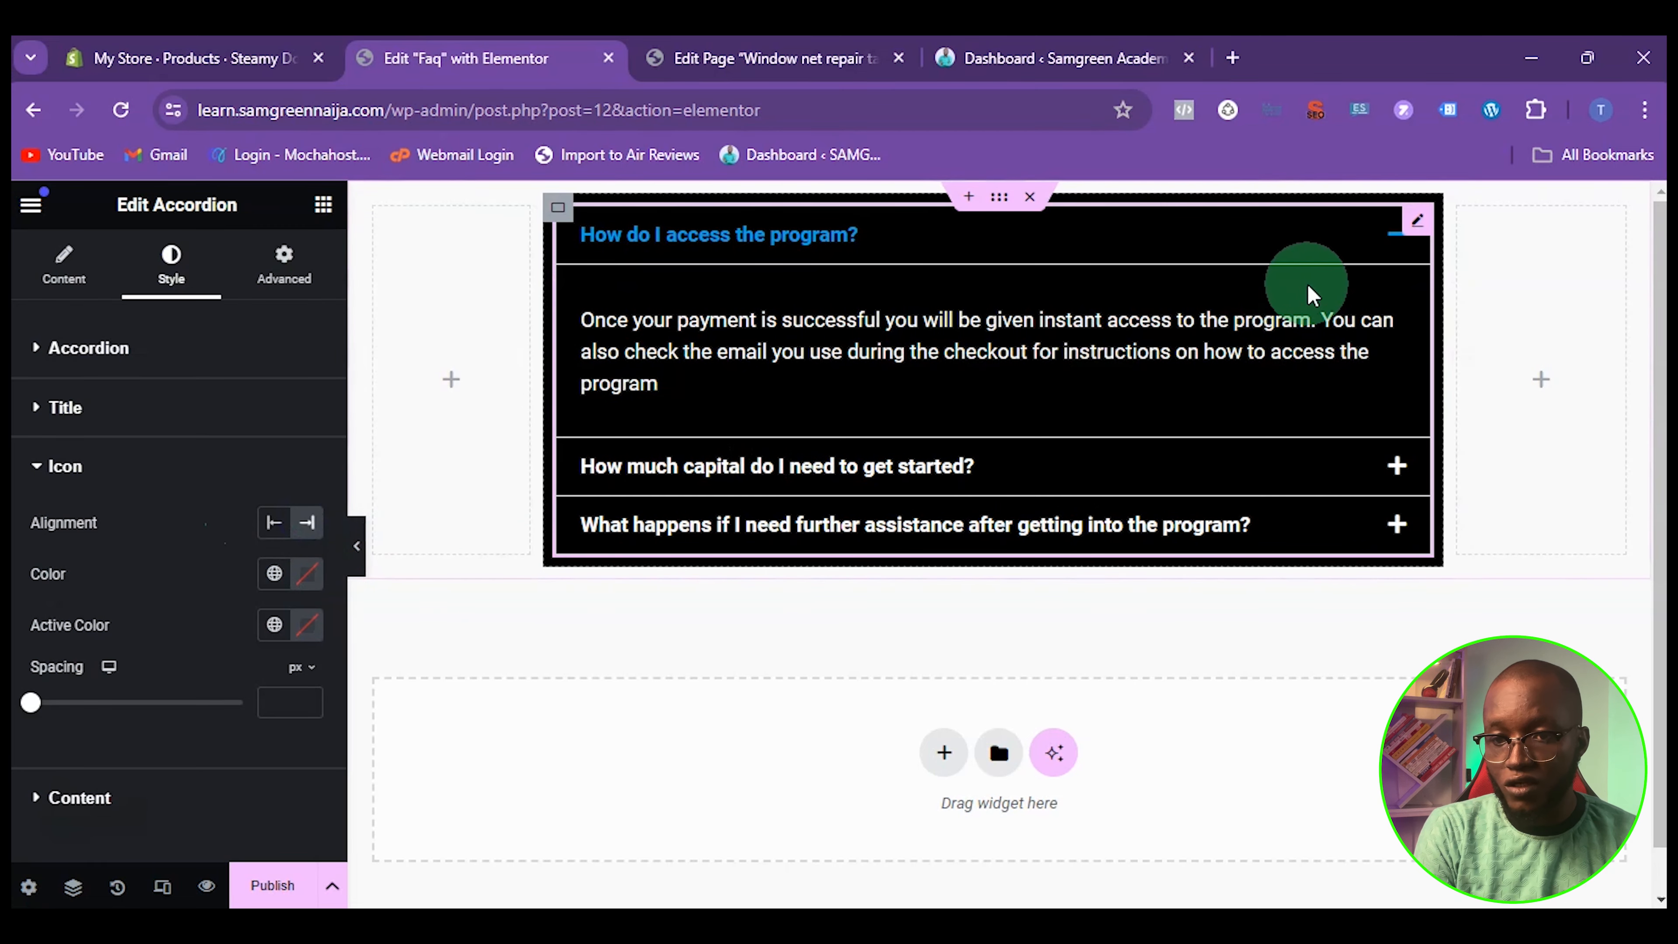
left_click(1396, 465)
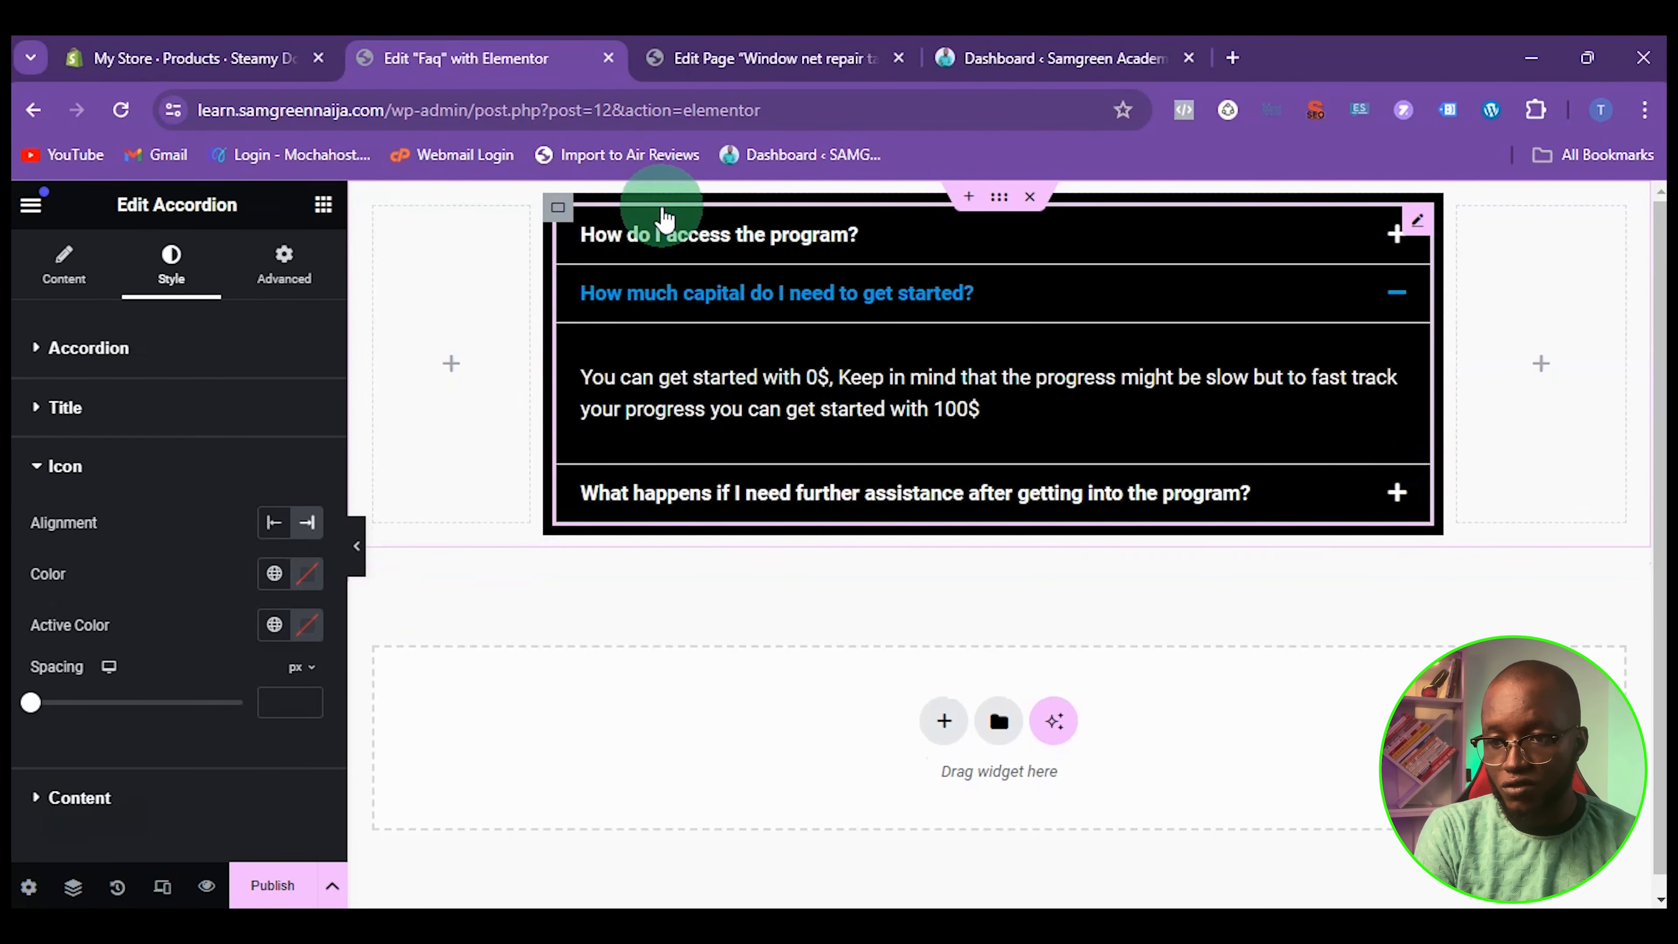
left_click(269, 523)
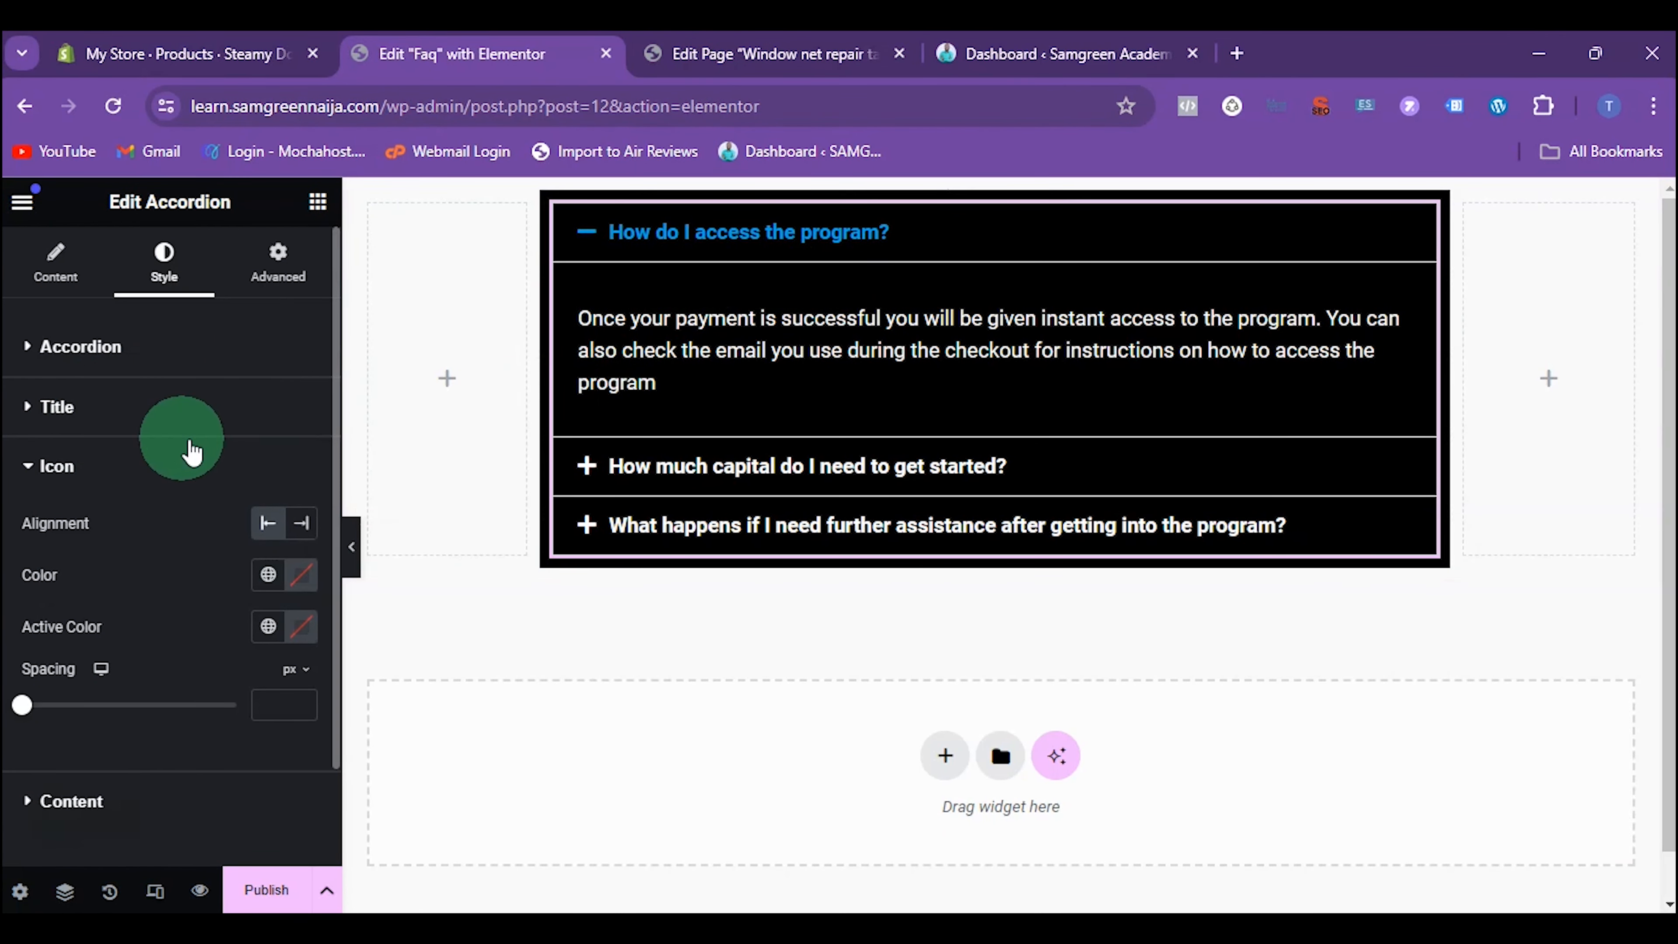
Set the text transform of the accordion titles' typography to Capitalize
left_click(95, 415)
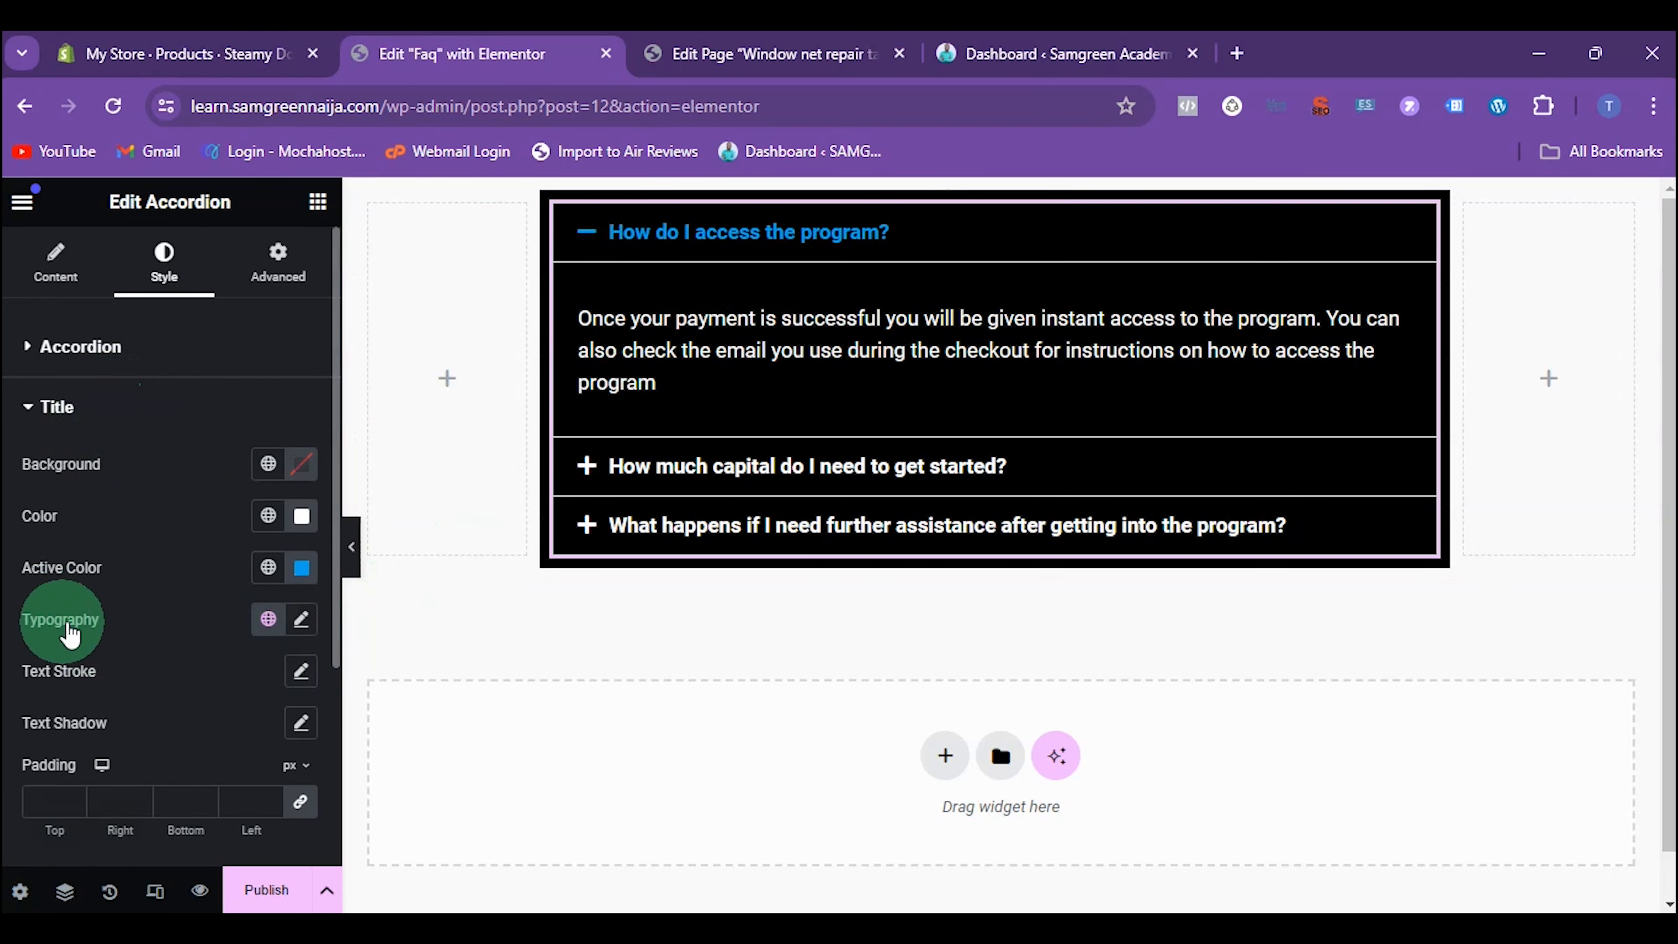
left_click(301, 624)
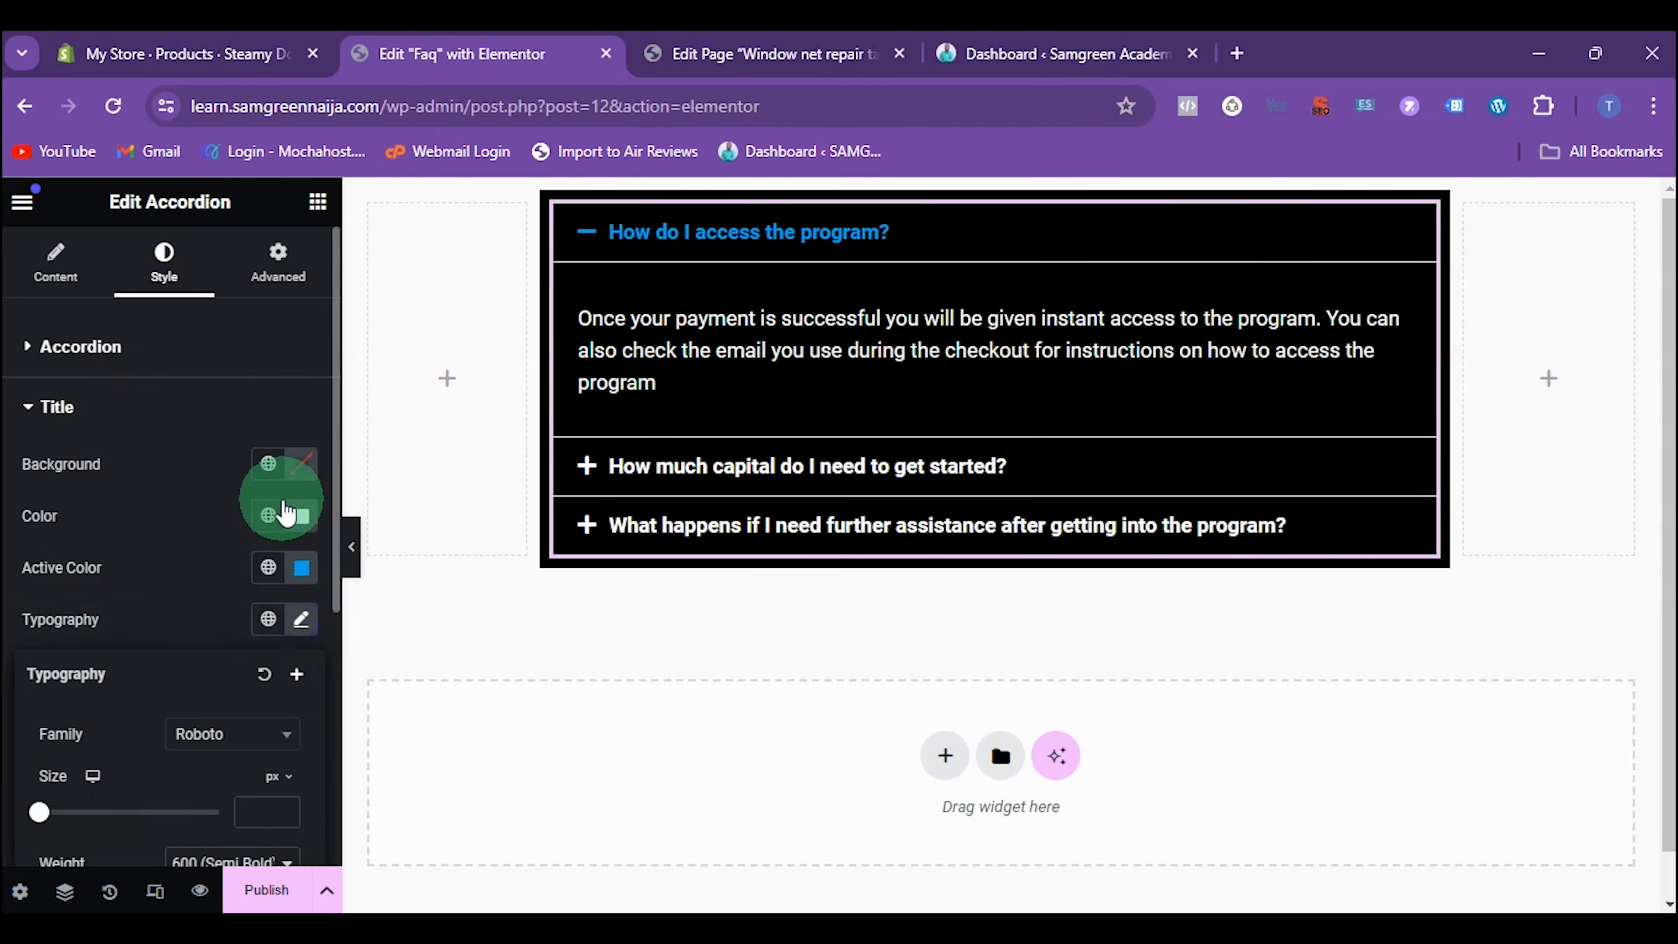
scroll(271, 503, "down", 5)
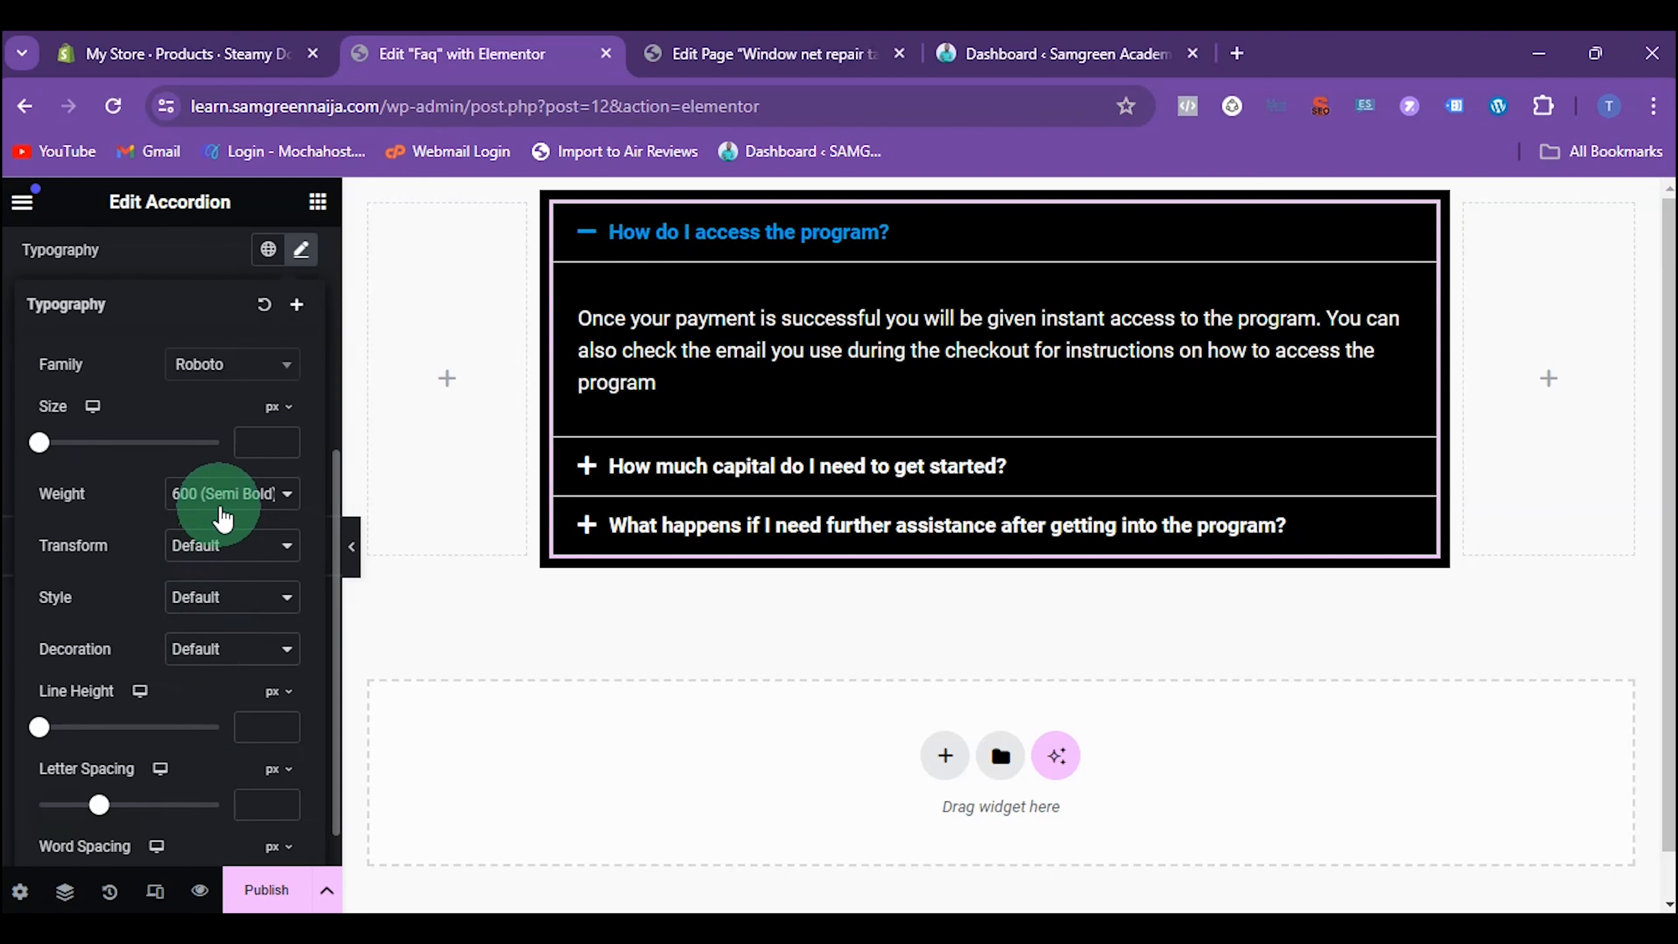
left_click(228, 548)
left_click(228, 547)
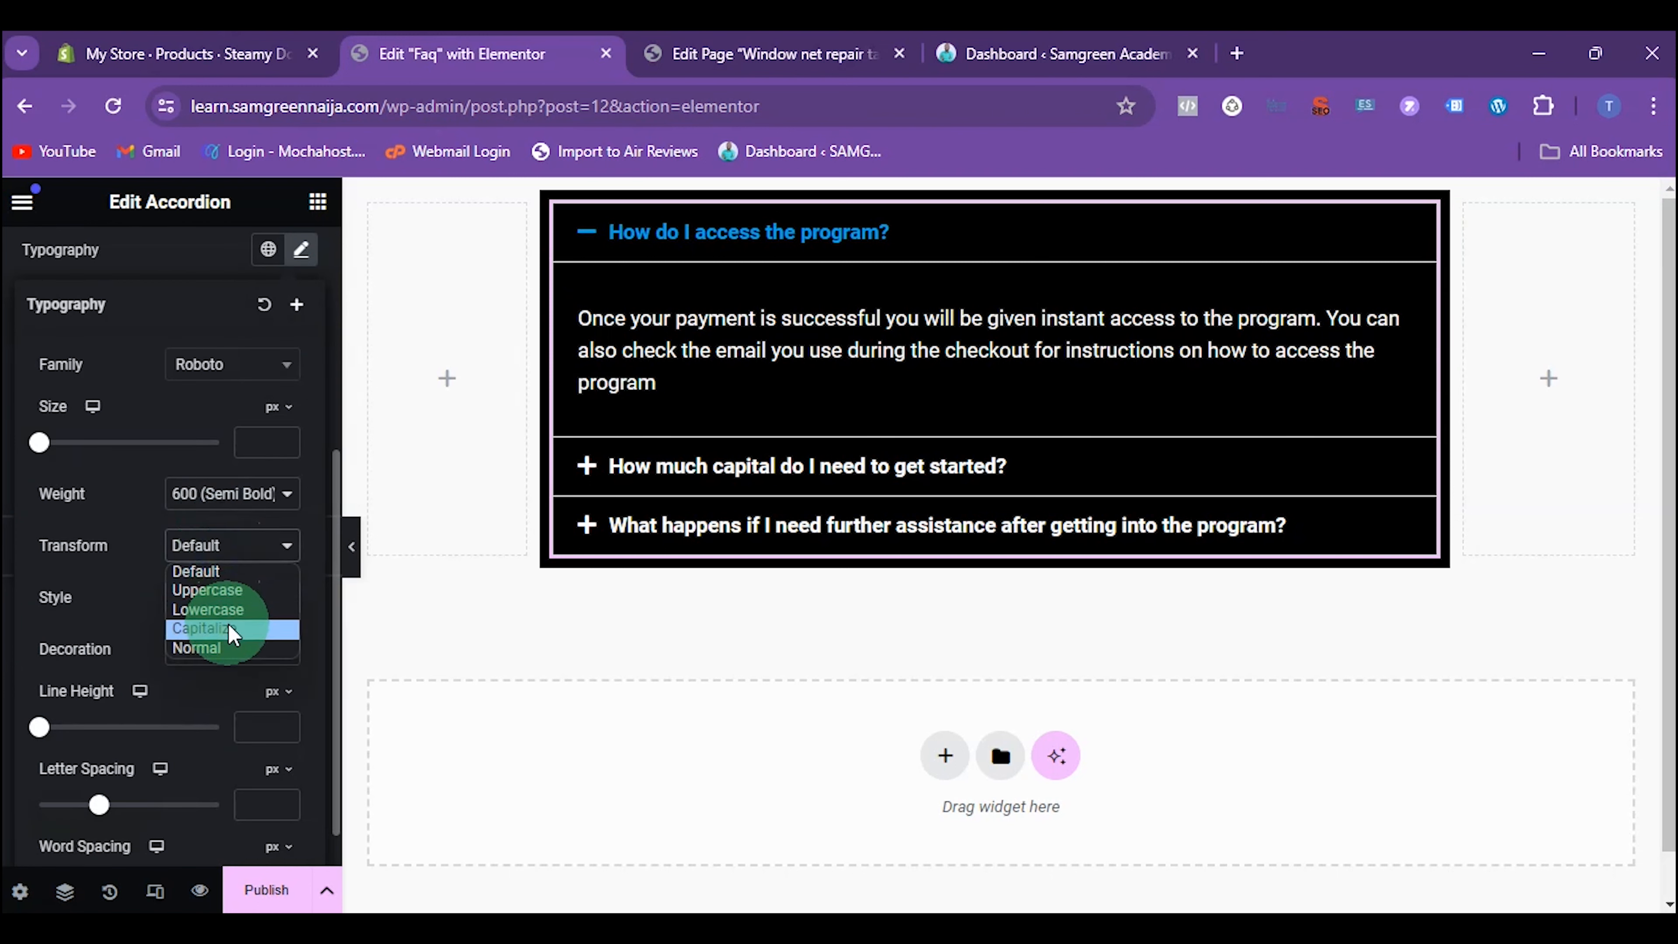
left_click(233, 632)
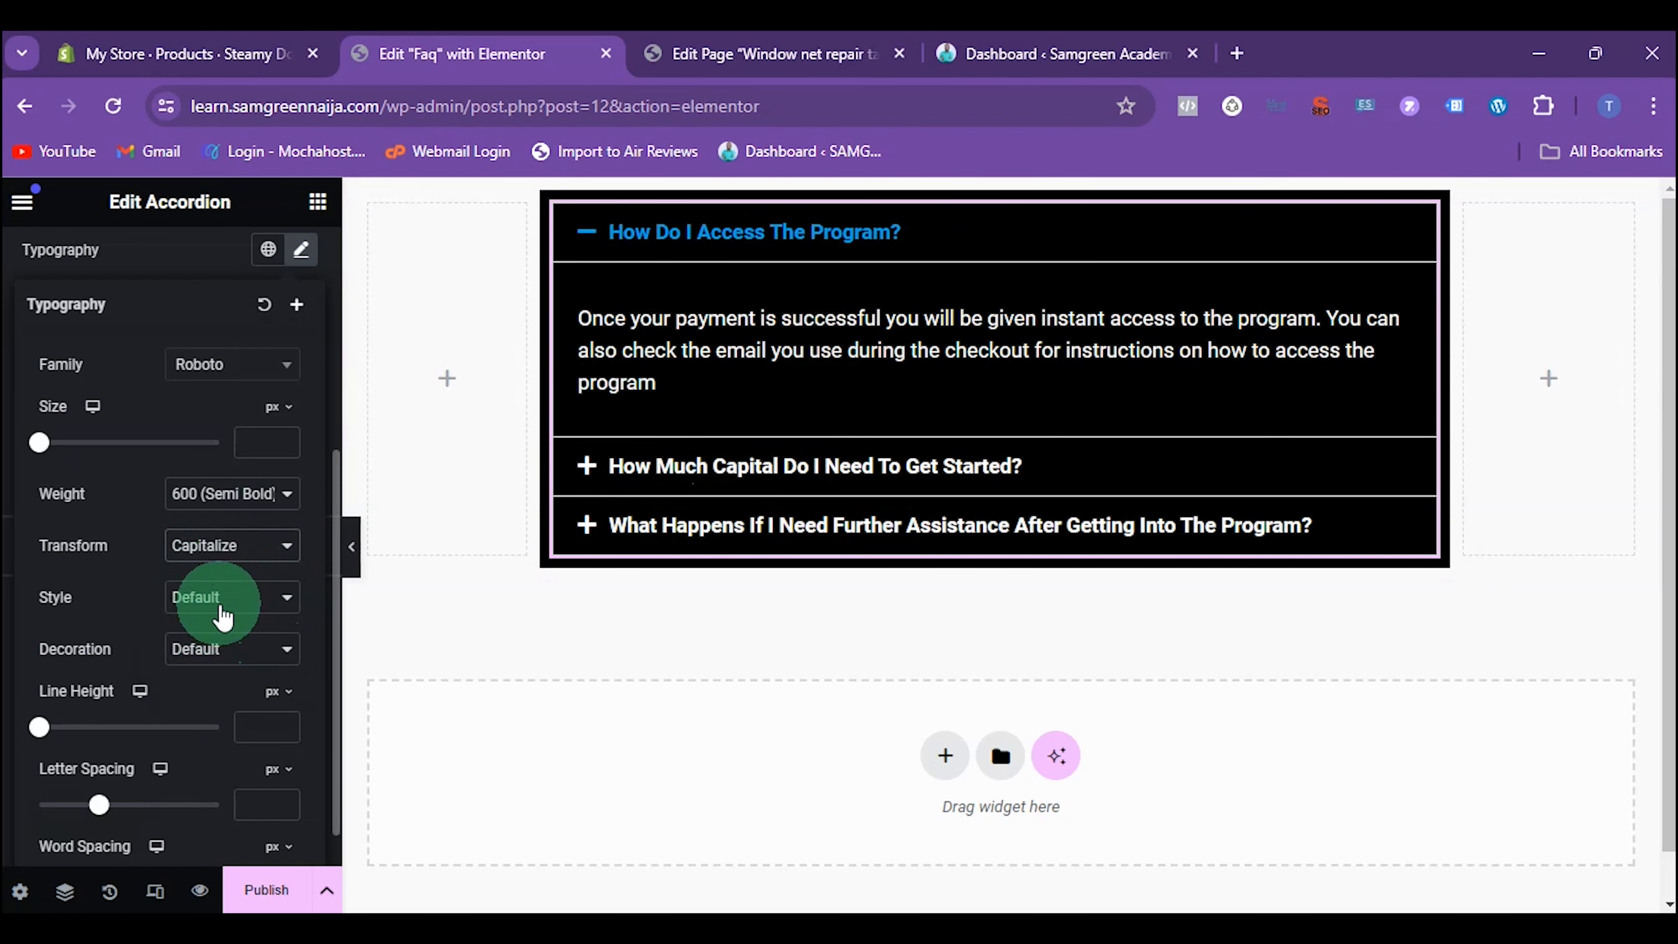
left_click(223, 622)
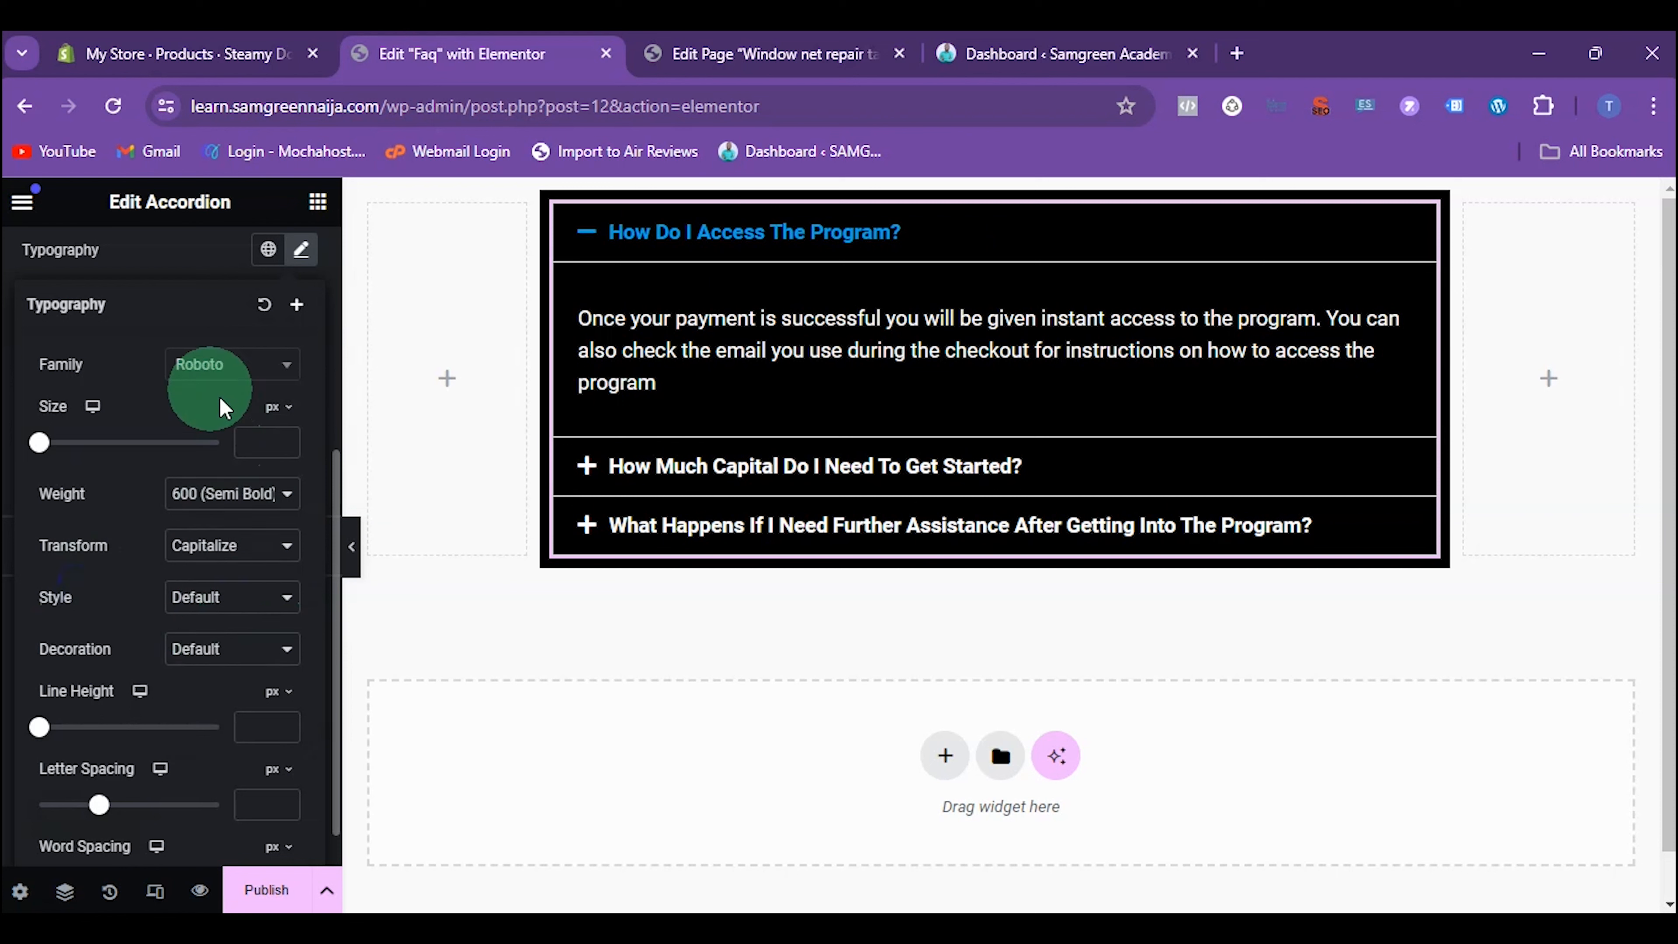
Set the accordion titles' font family to Hind and the font size to 18 px
left_click(207, 364)
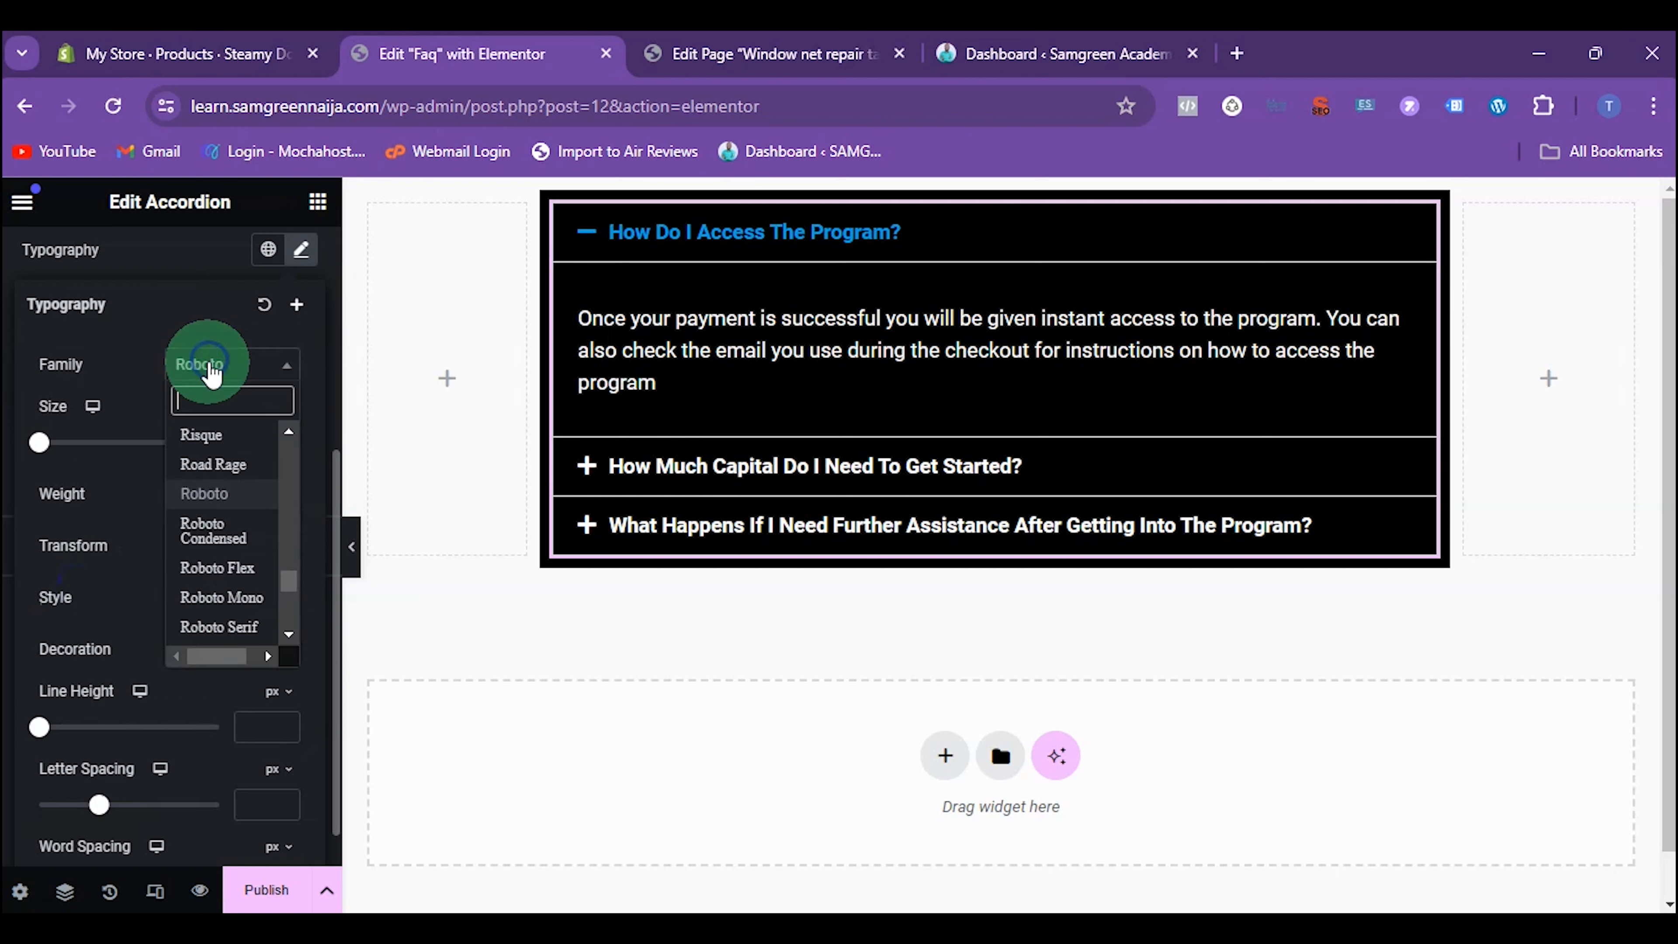
type("hind")
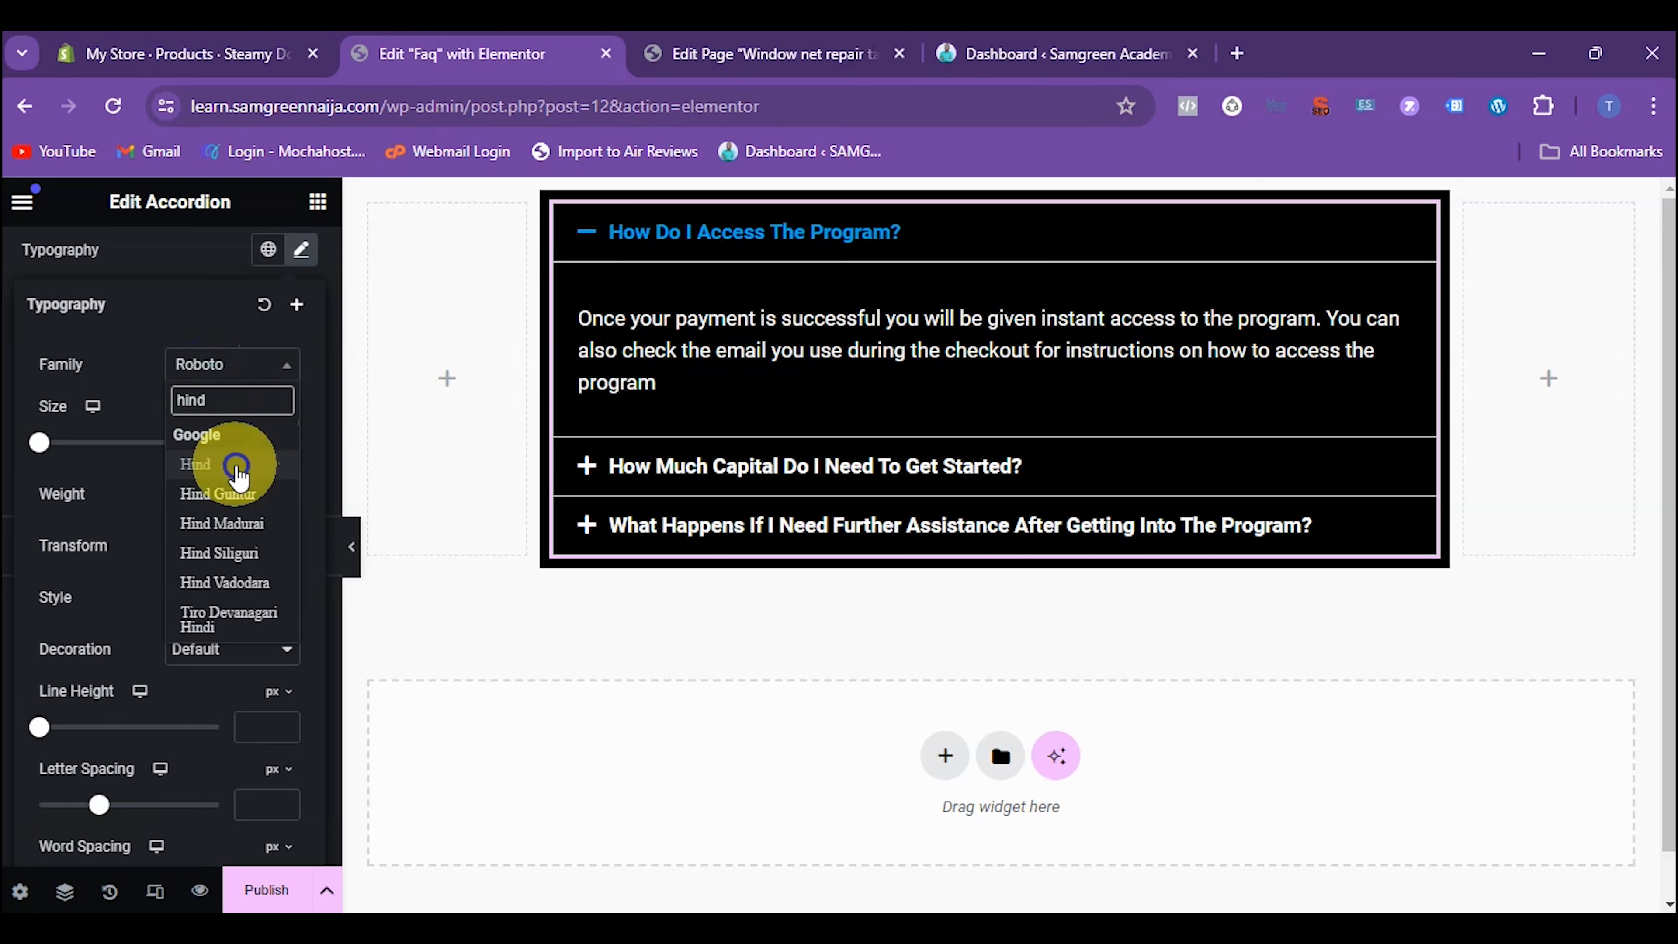
left_click(245, 464)
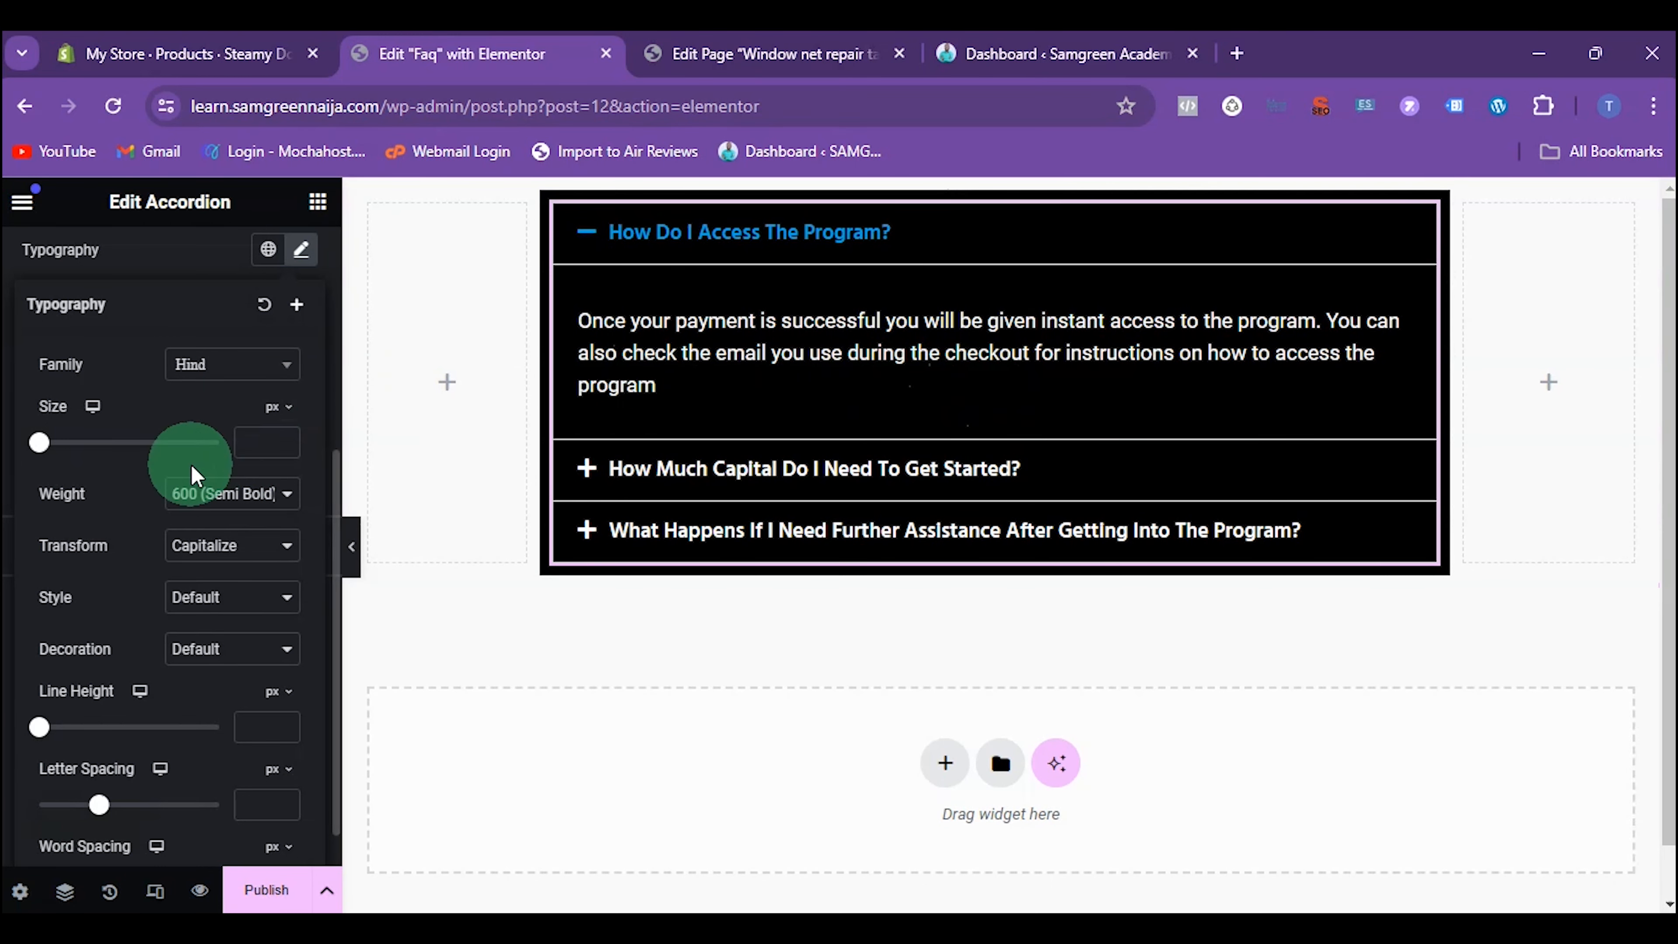
mouse_move(41, 447)
left_mouse_down()
mouse_move(76, 444)
mouse_move(55, 444)
left_mouse_up()
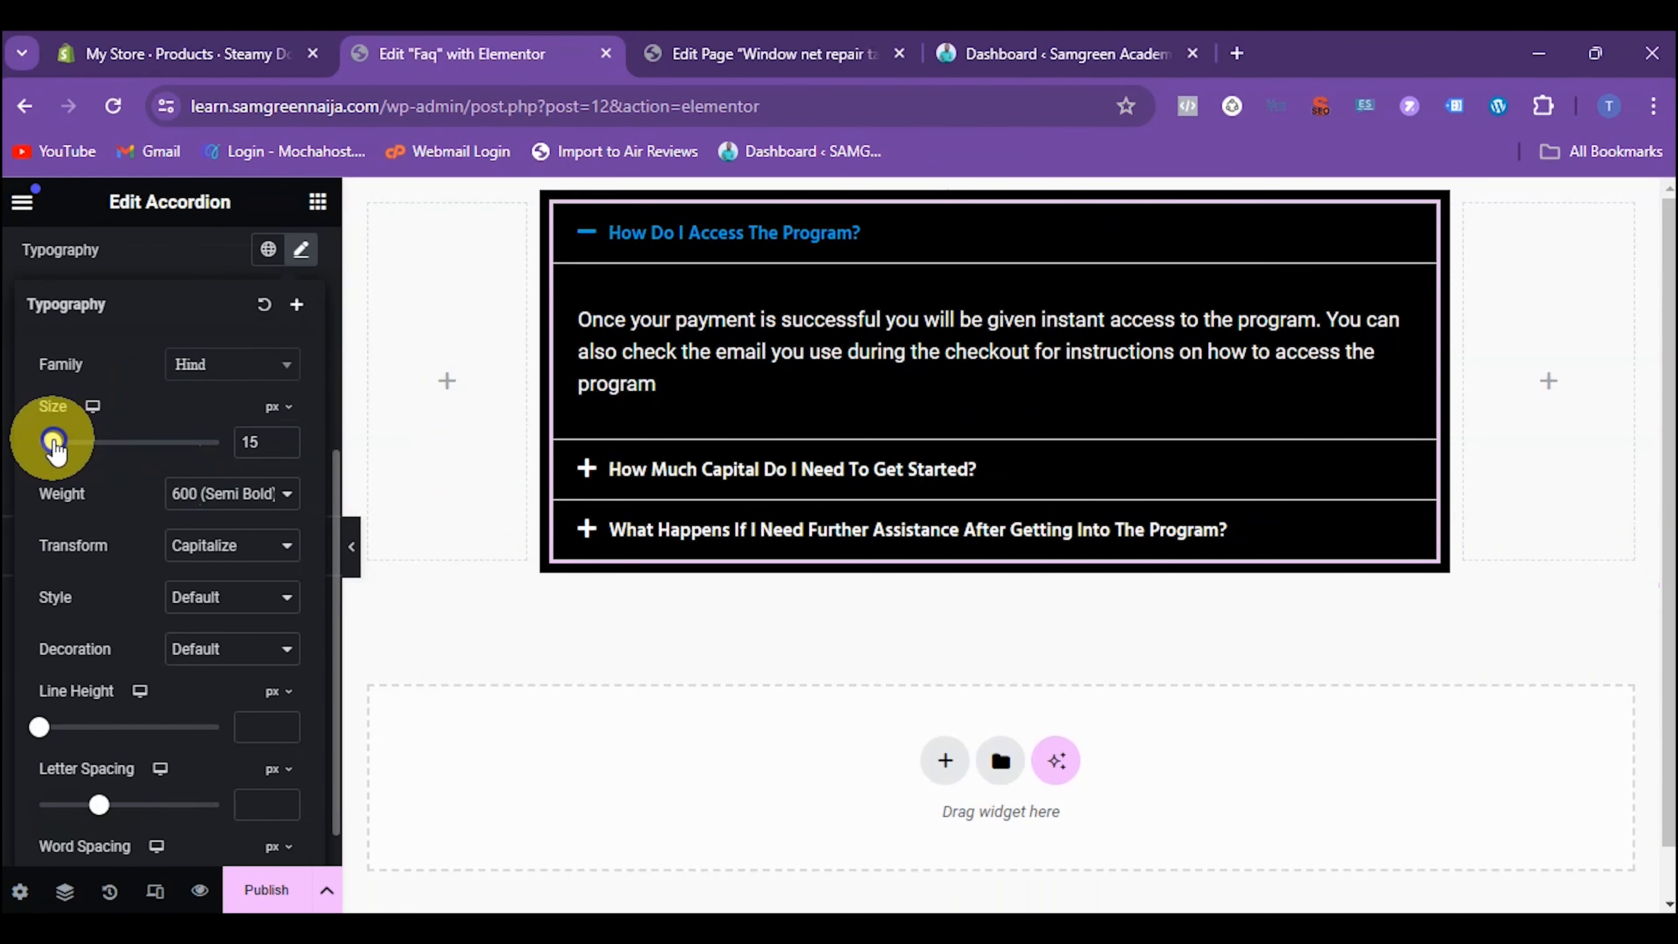
left_click(286, 440)
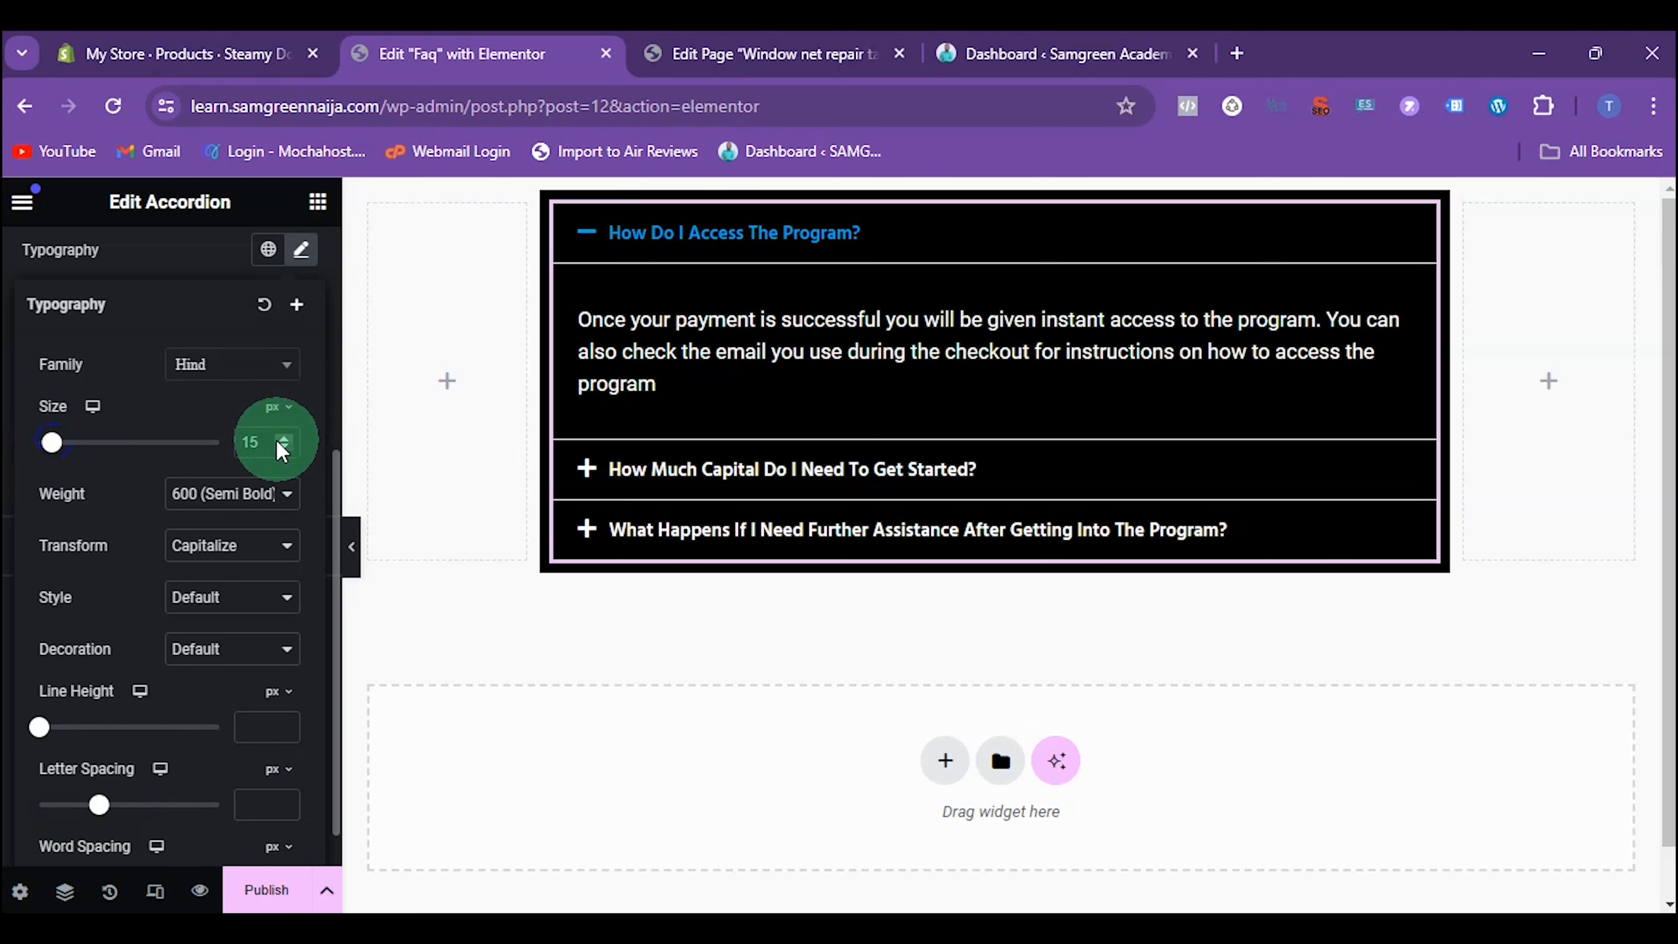
left_click(283, 438)
left_click(283, 438)
left_click(283, 437)
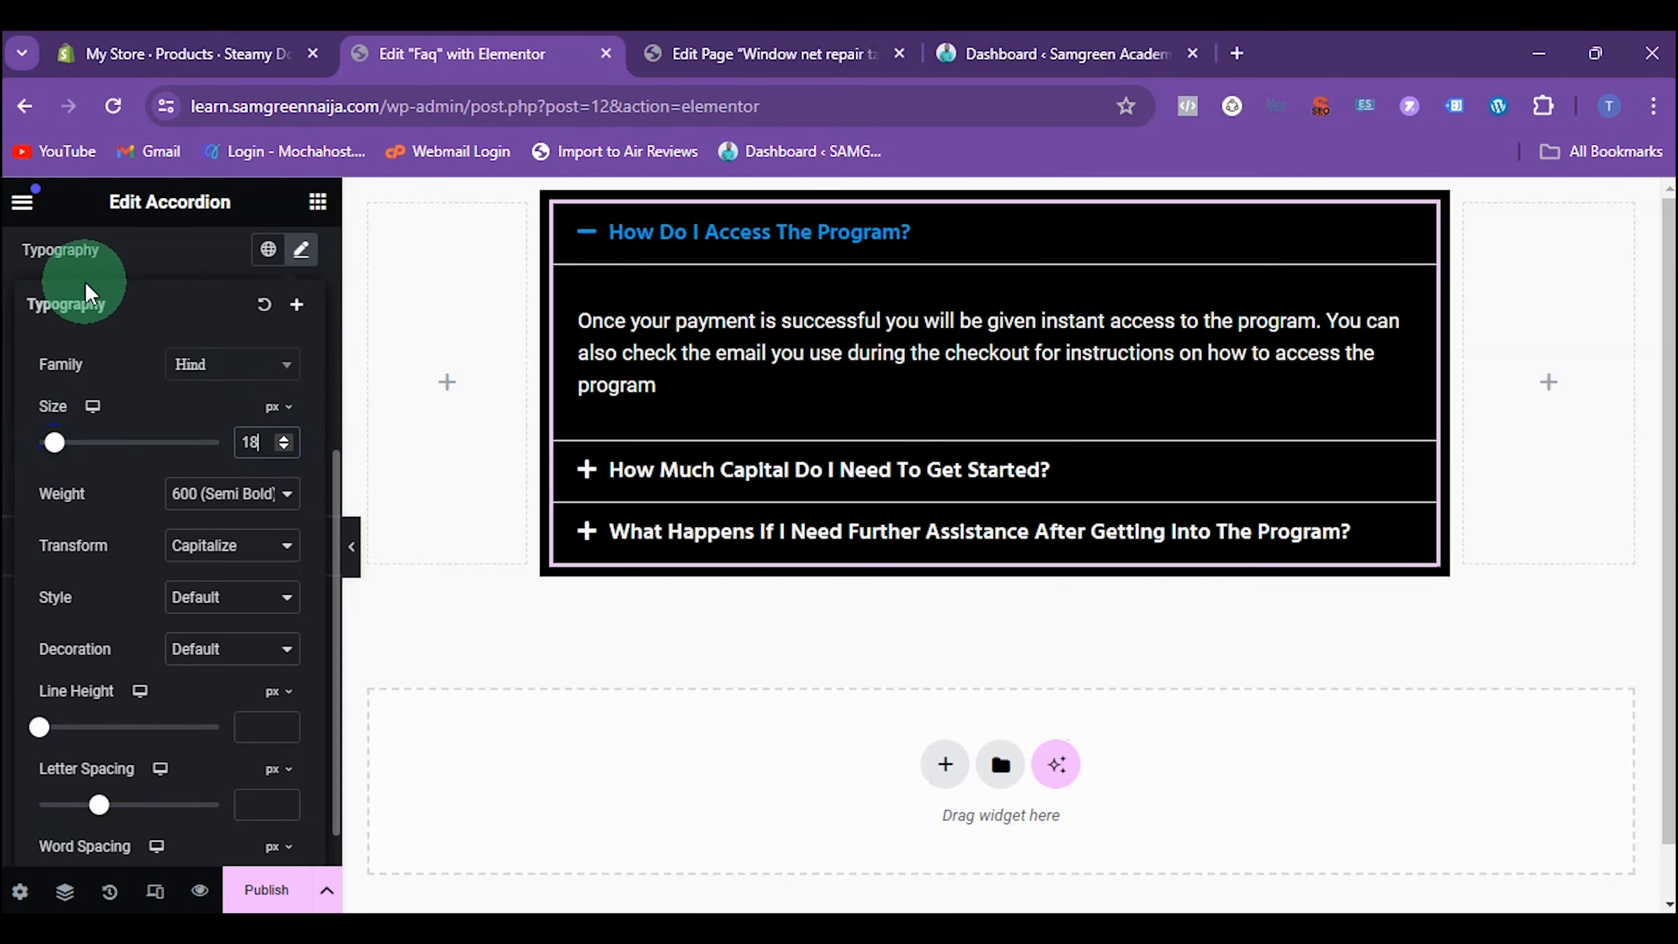
left_click(86, 268)
scroll(132, 371, "up", 5)
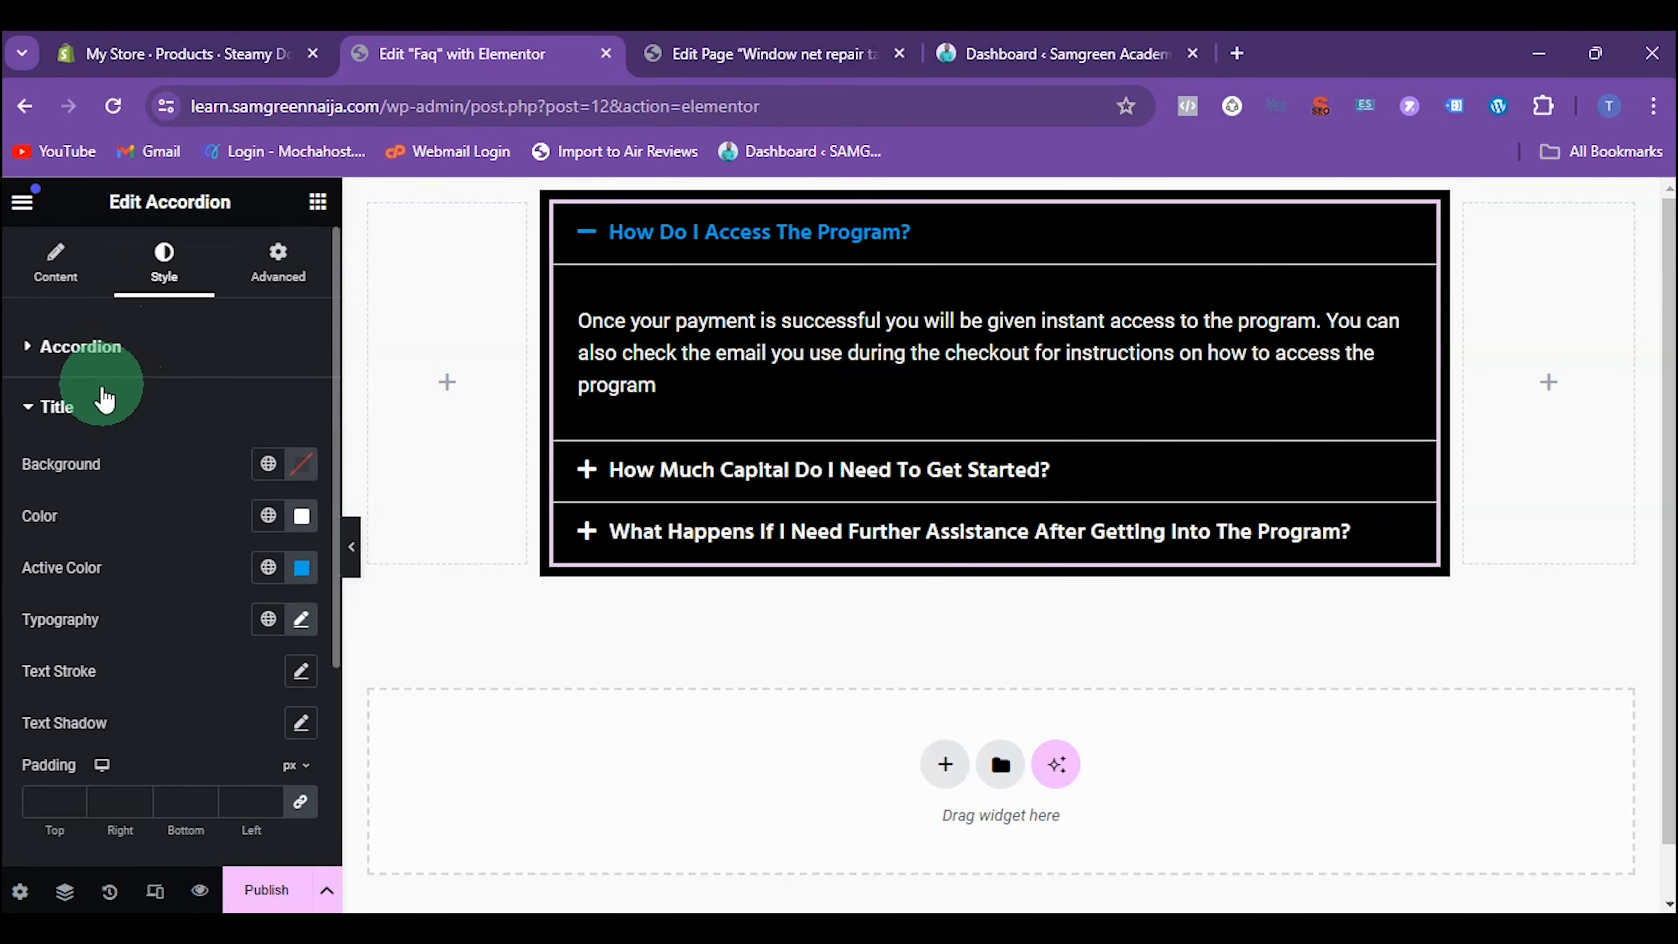
left_click(89, 406)
Set the font family of the accordion's content text to Signika
left_click(46, 526)
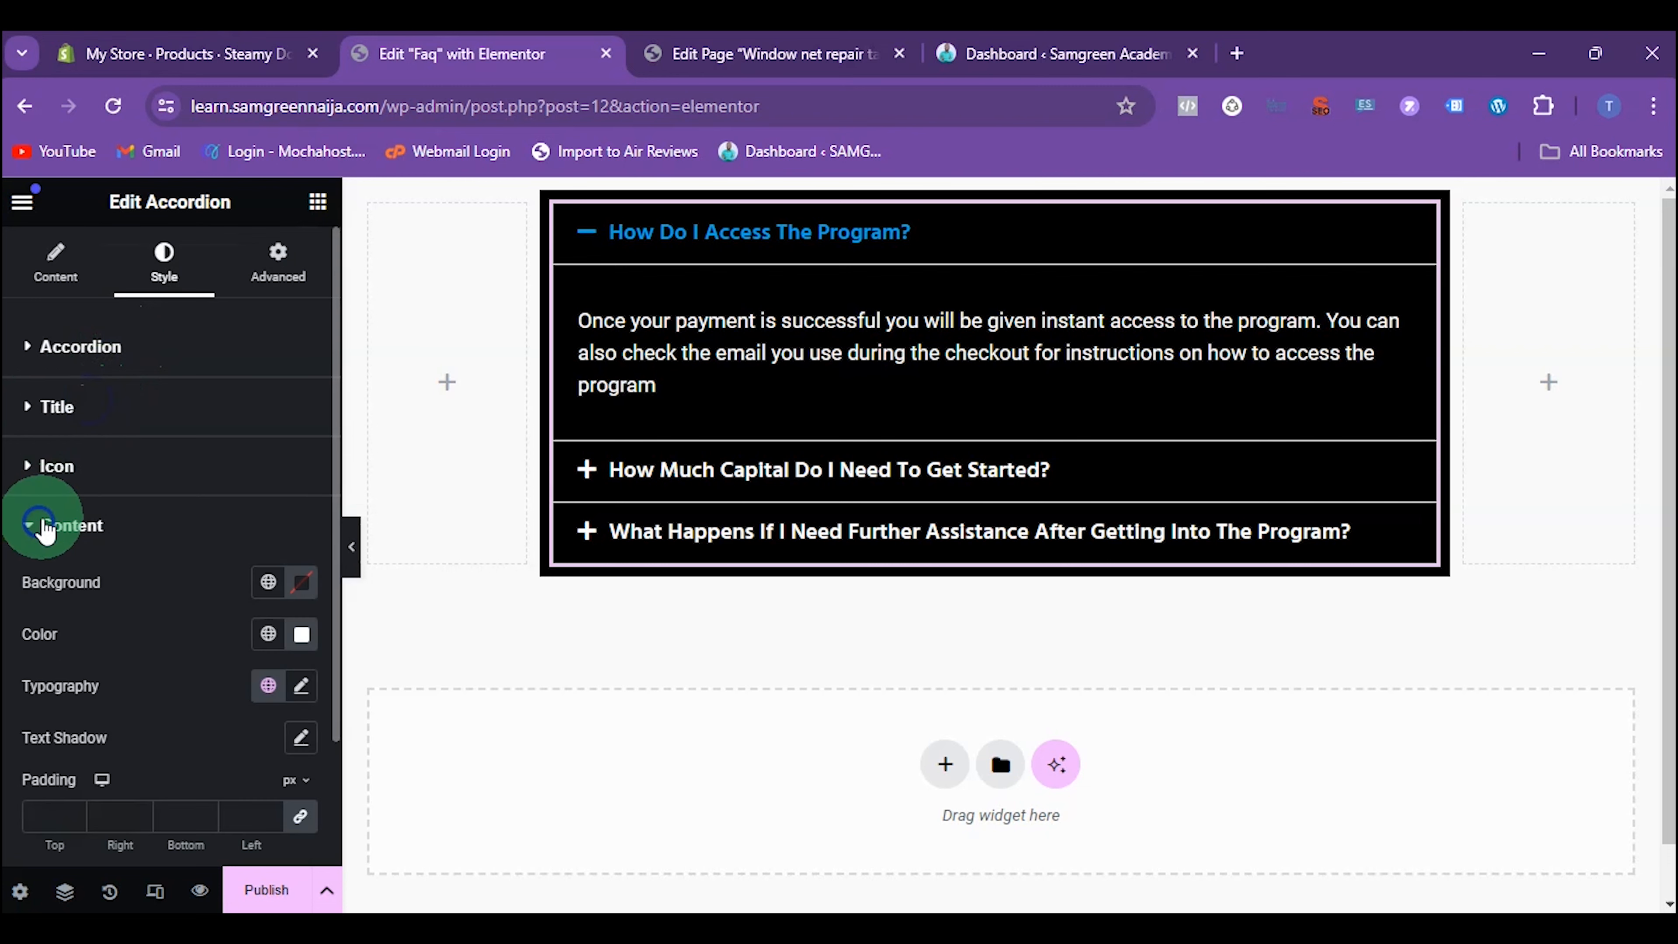
scroll(218, 562, "down", 3)
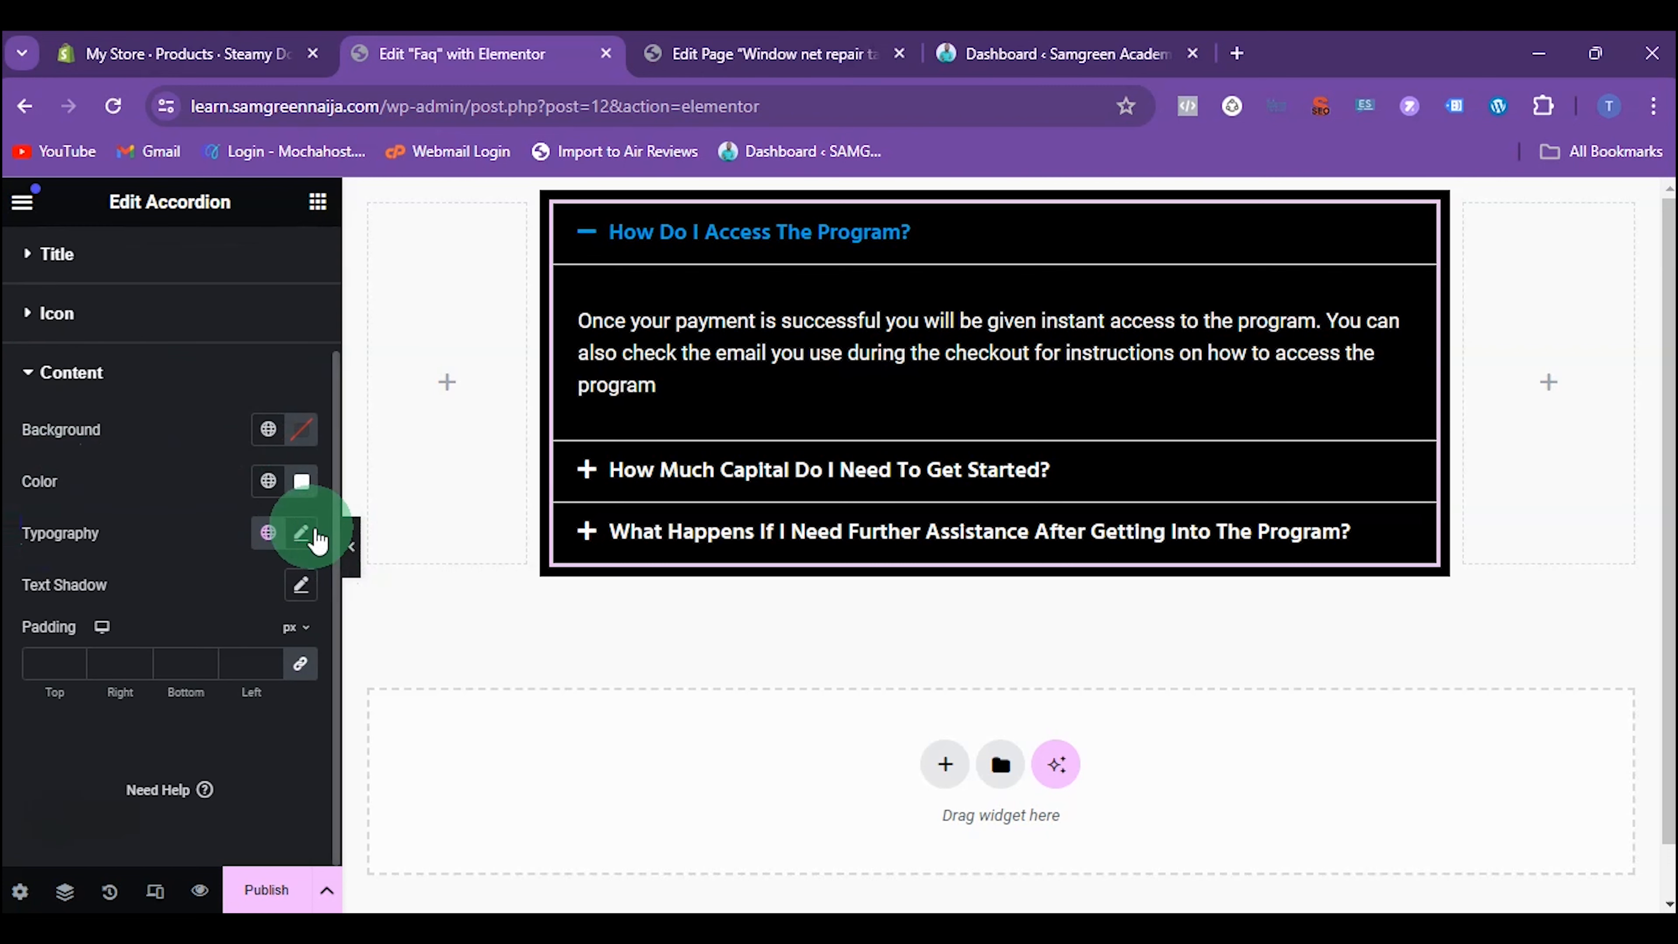
left_click(305, 536)
scroll(264, 452, "down", 3)
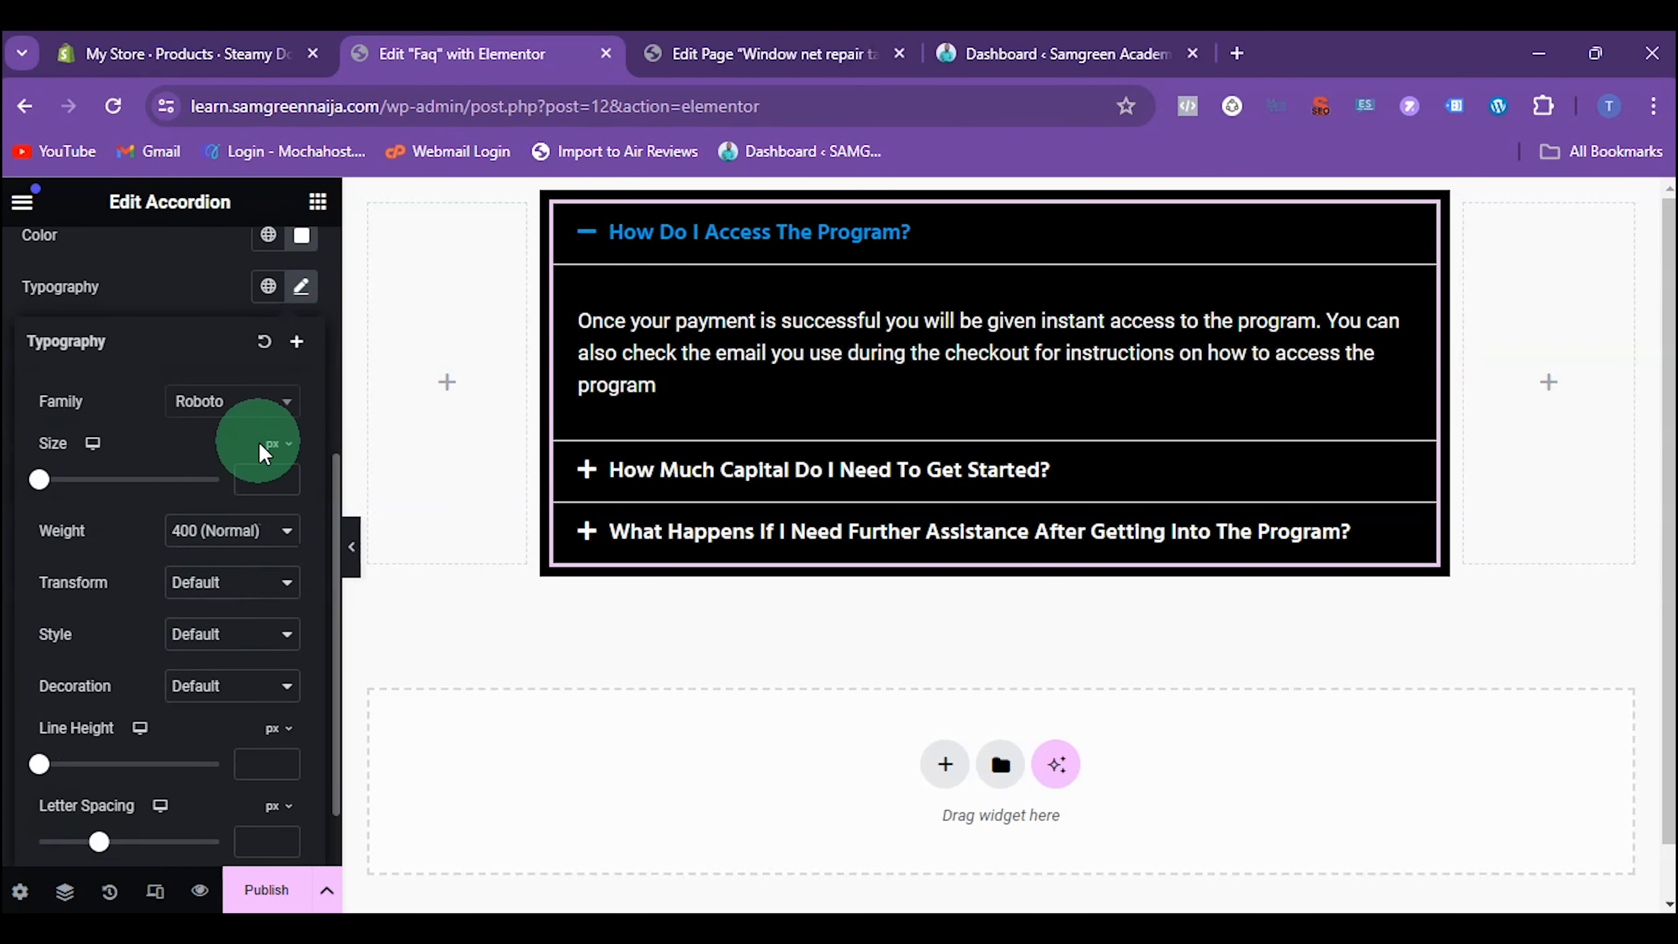
left_click(235, 401)
type("sign")
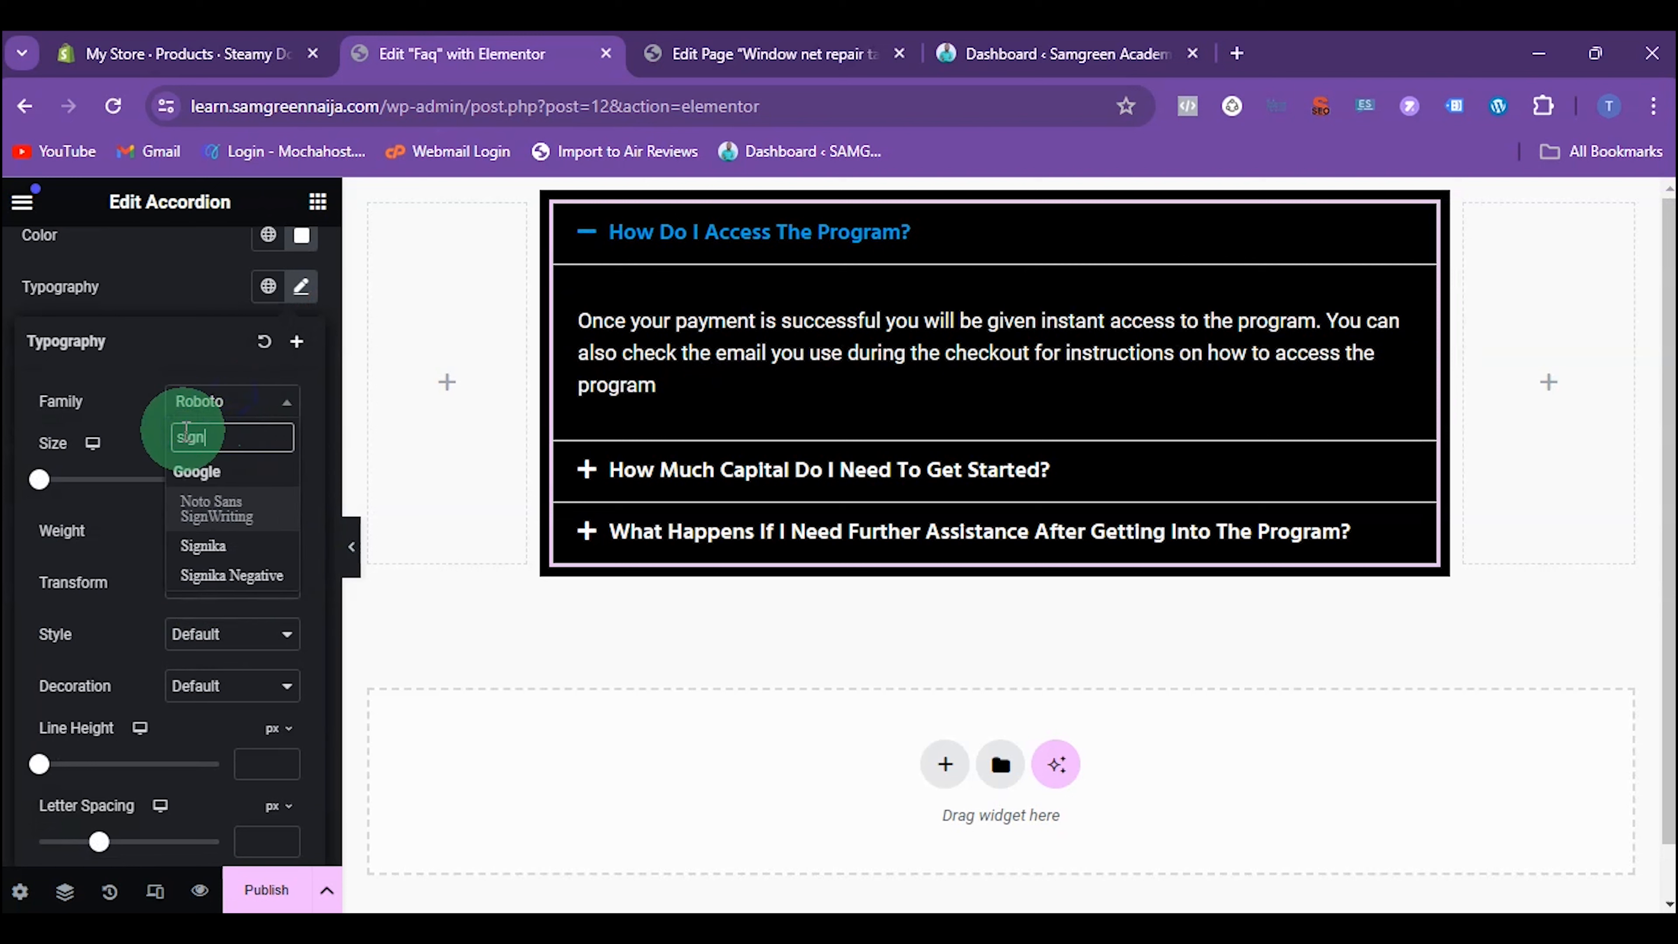
left_click(279, 584)
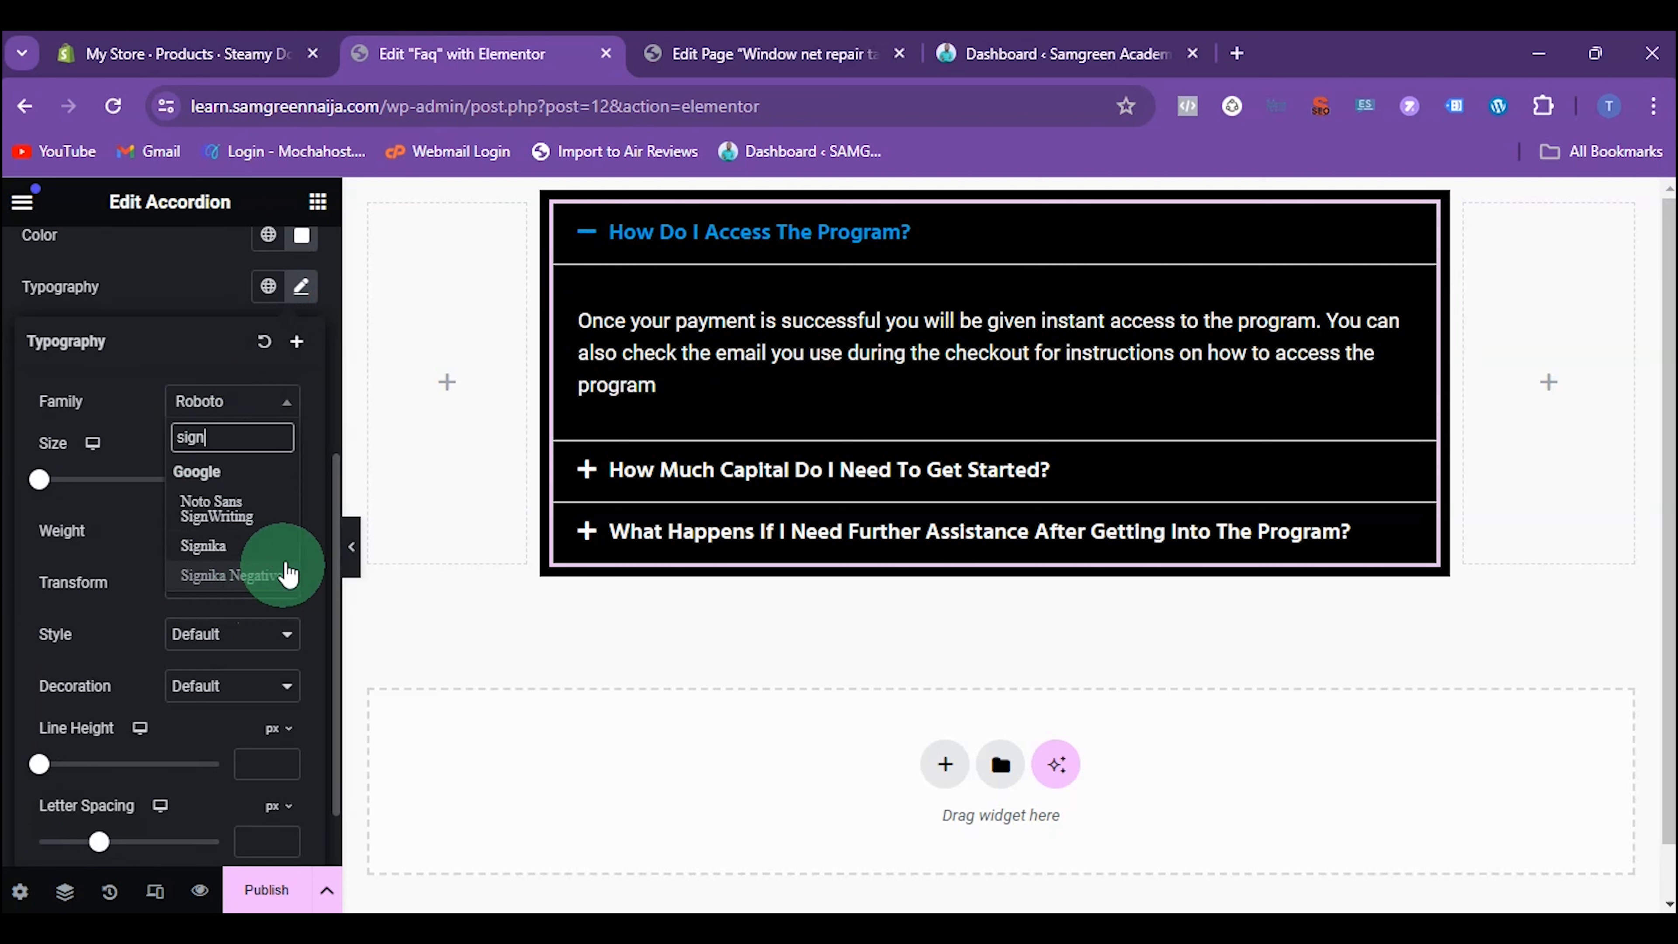
left_click(236, 546)
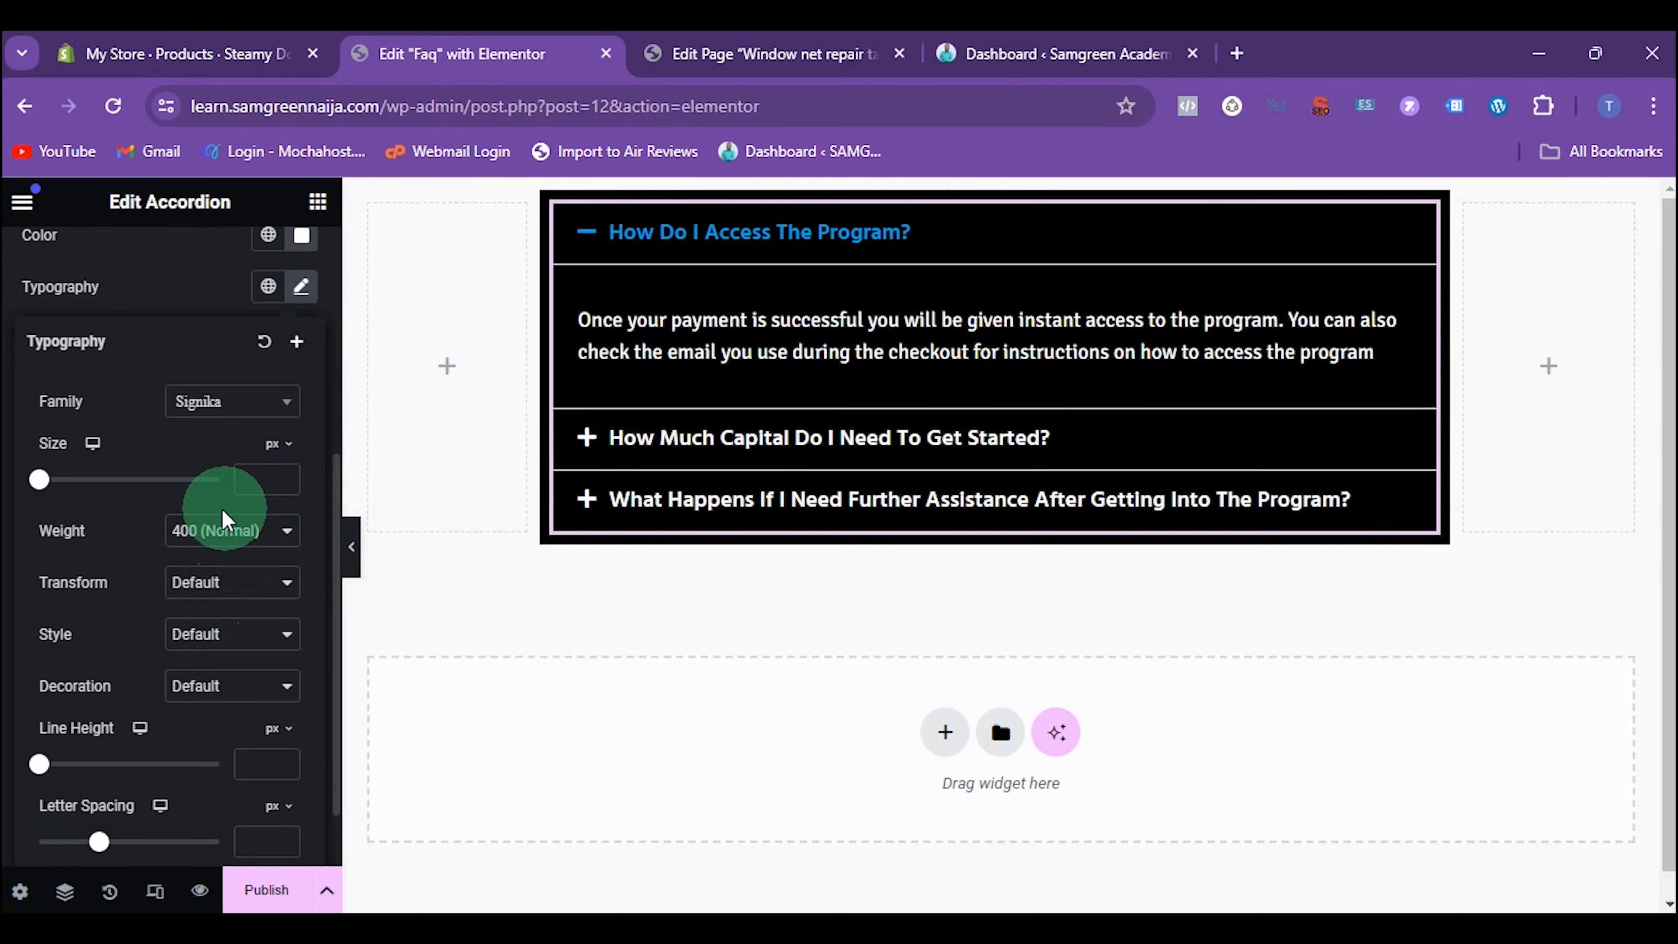
Set the font family of the accordion's content text to Montserrat and slightly increase its font size
left_click(235, 401)
left_click(193, 439)
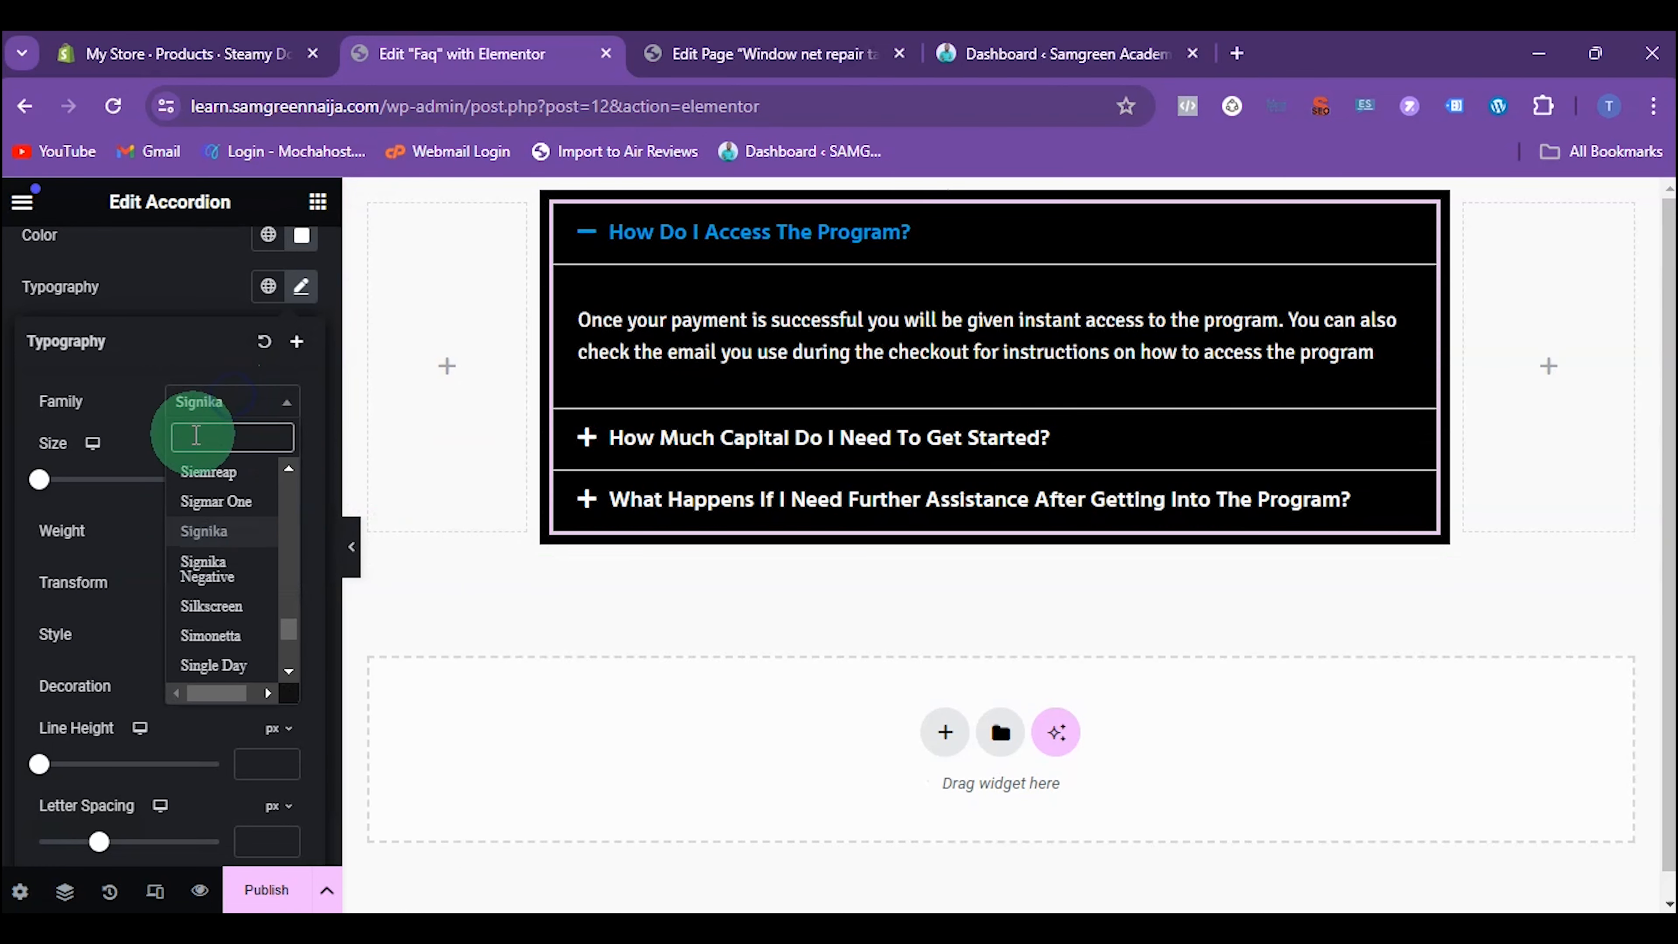
type("mont")
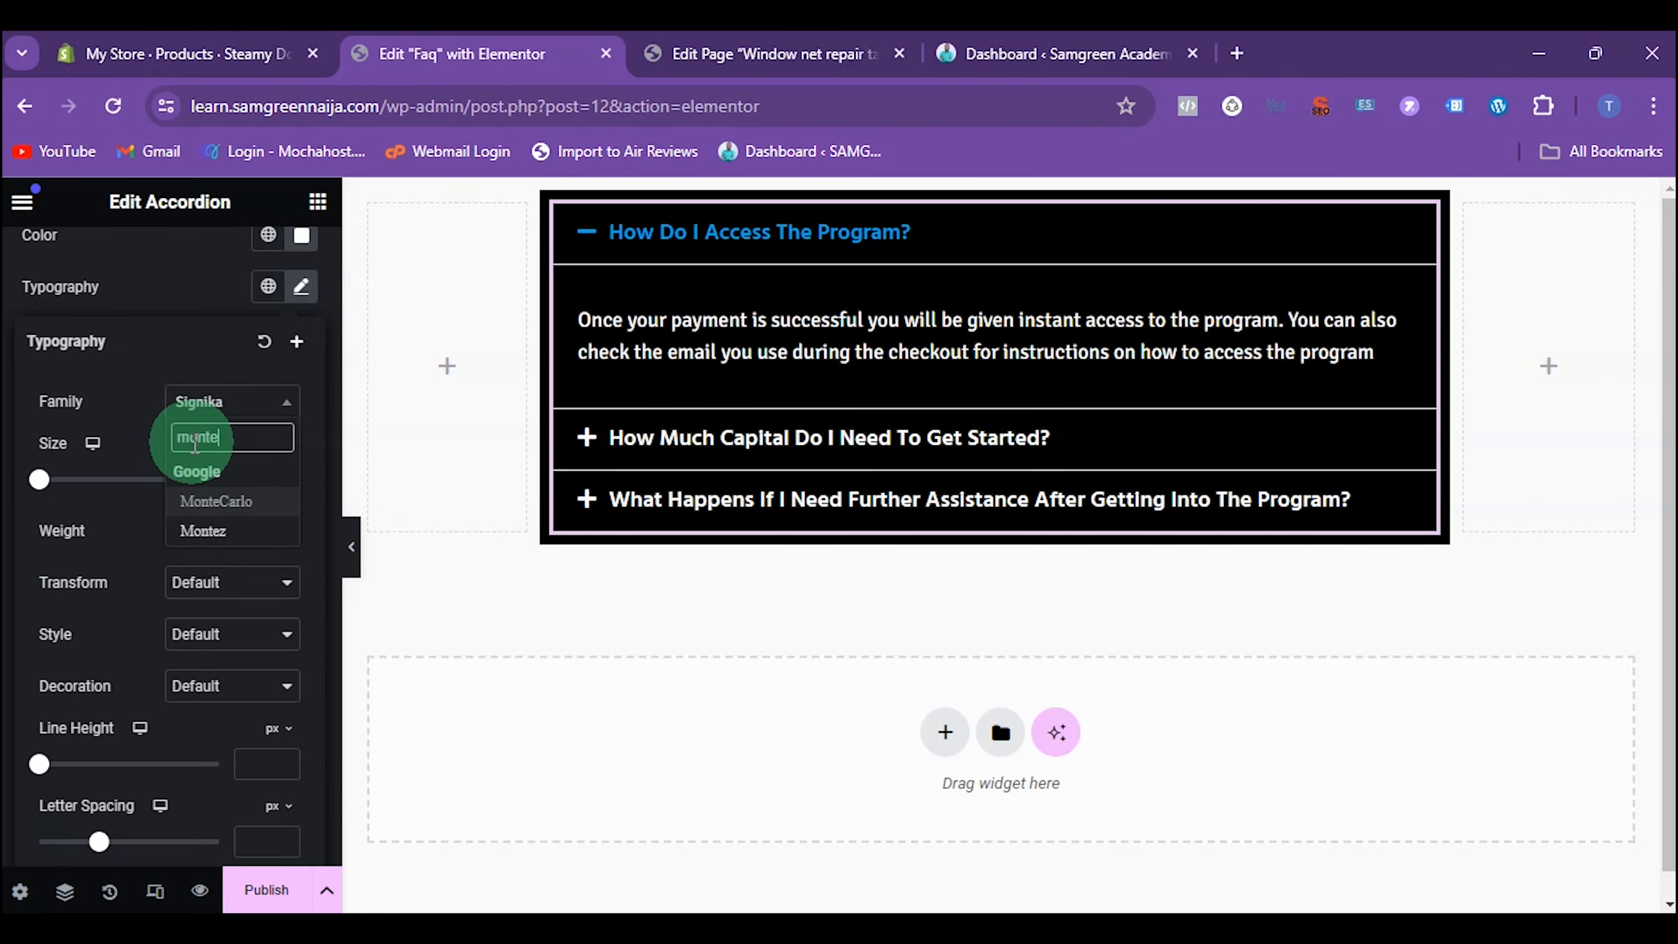
left_click(208, 623)
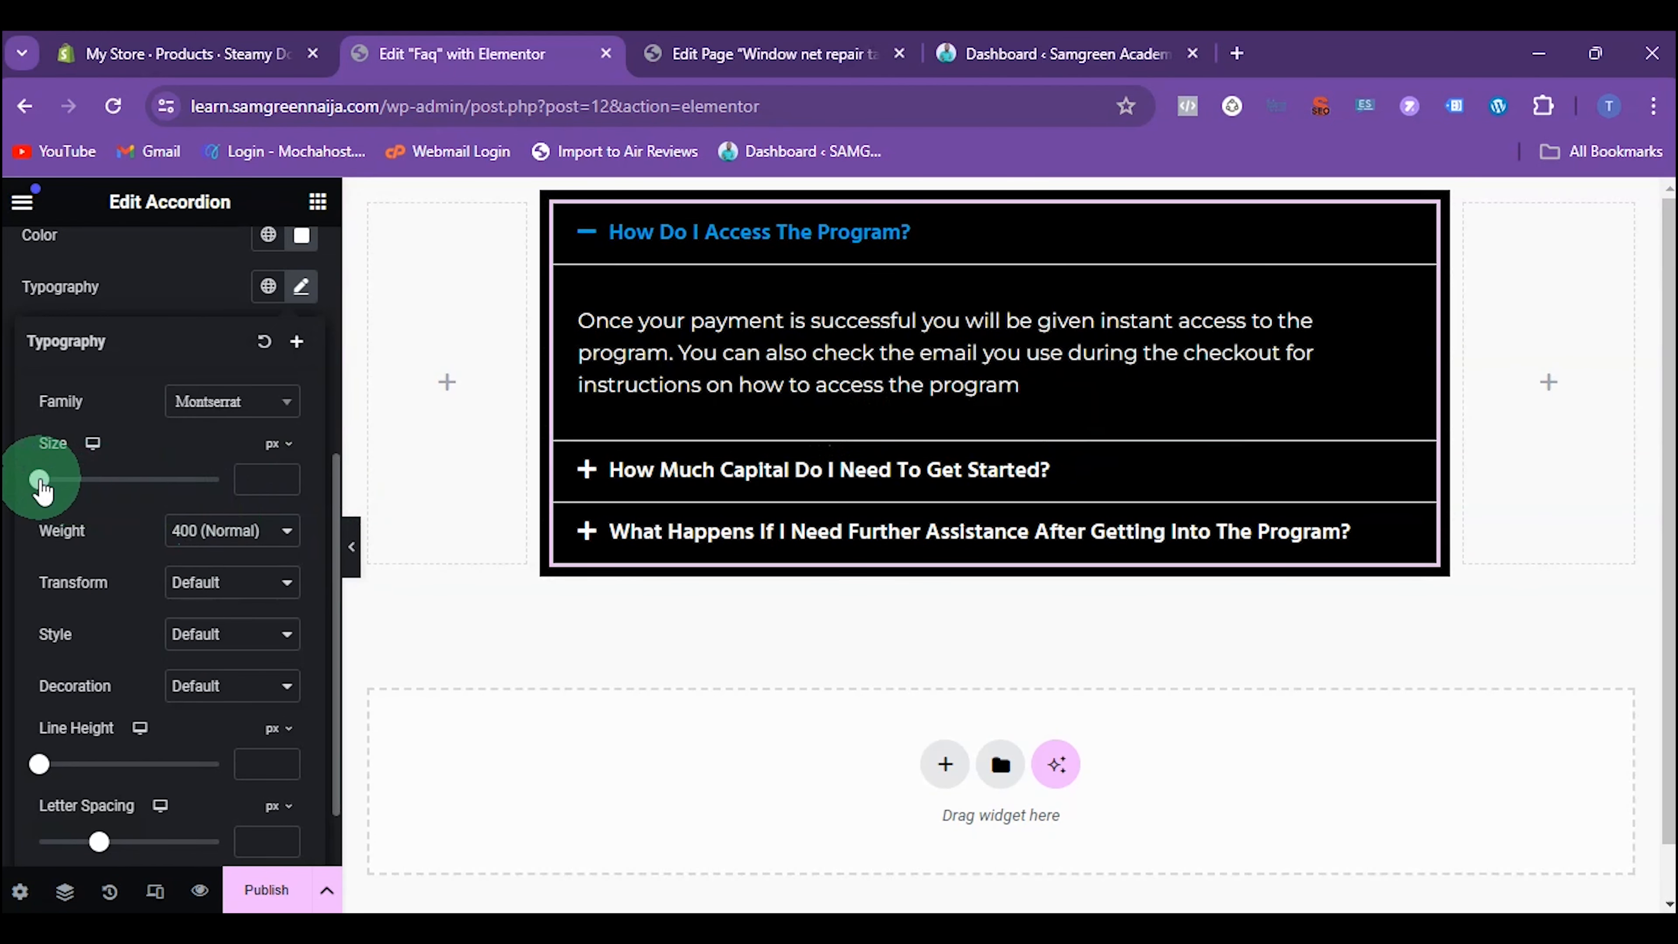
mouse_move(39, 479)
left_mouse_down()
mouse_move(102, 481)
mouse_move(57, 486)
left_mouse_up()
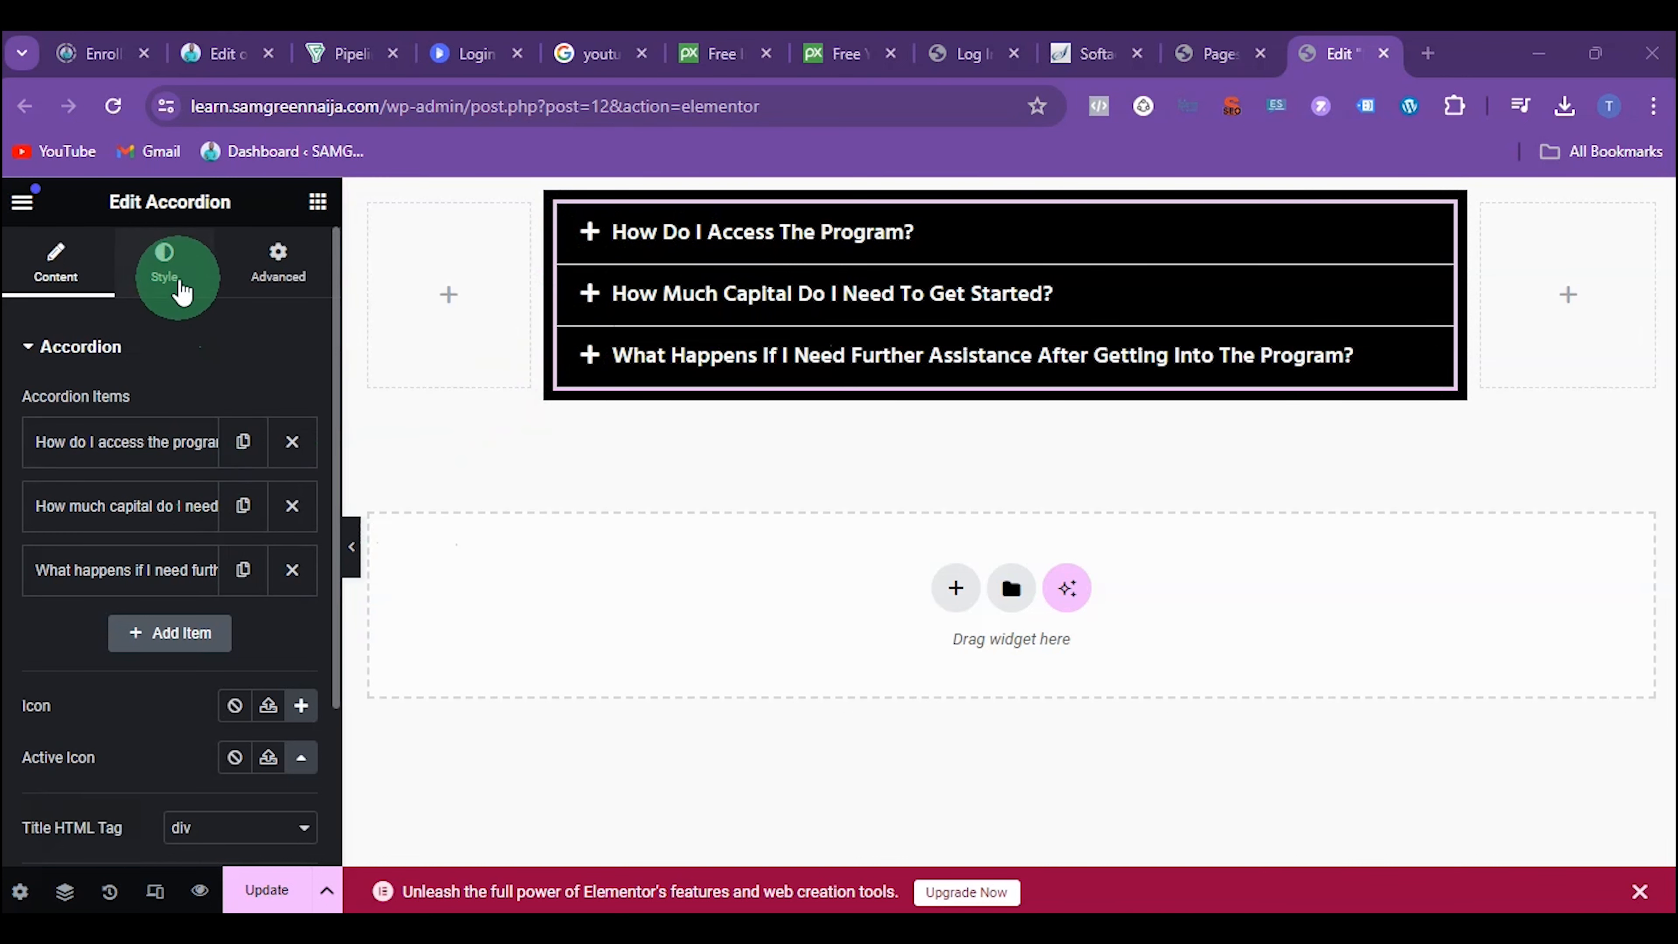
Search all icons for "poin" and set the accordion's normal icon to the solid hand pointing right
left_click(180, 291)
left_click(54, 277)
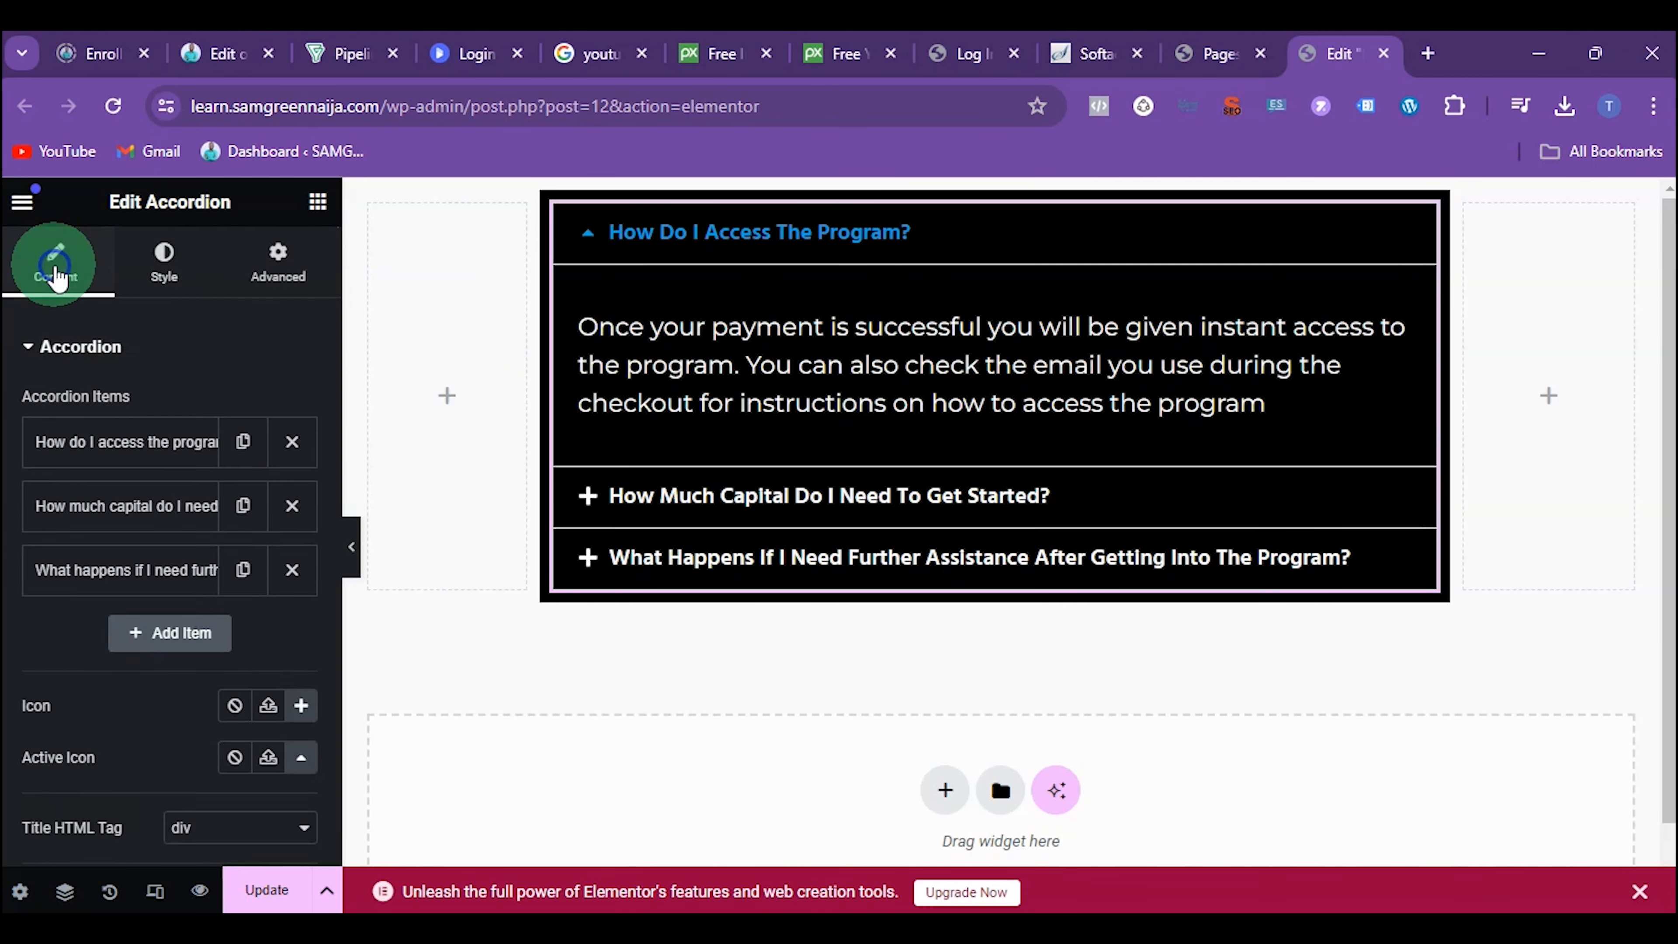
left_click(697, 238)
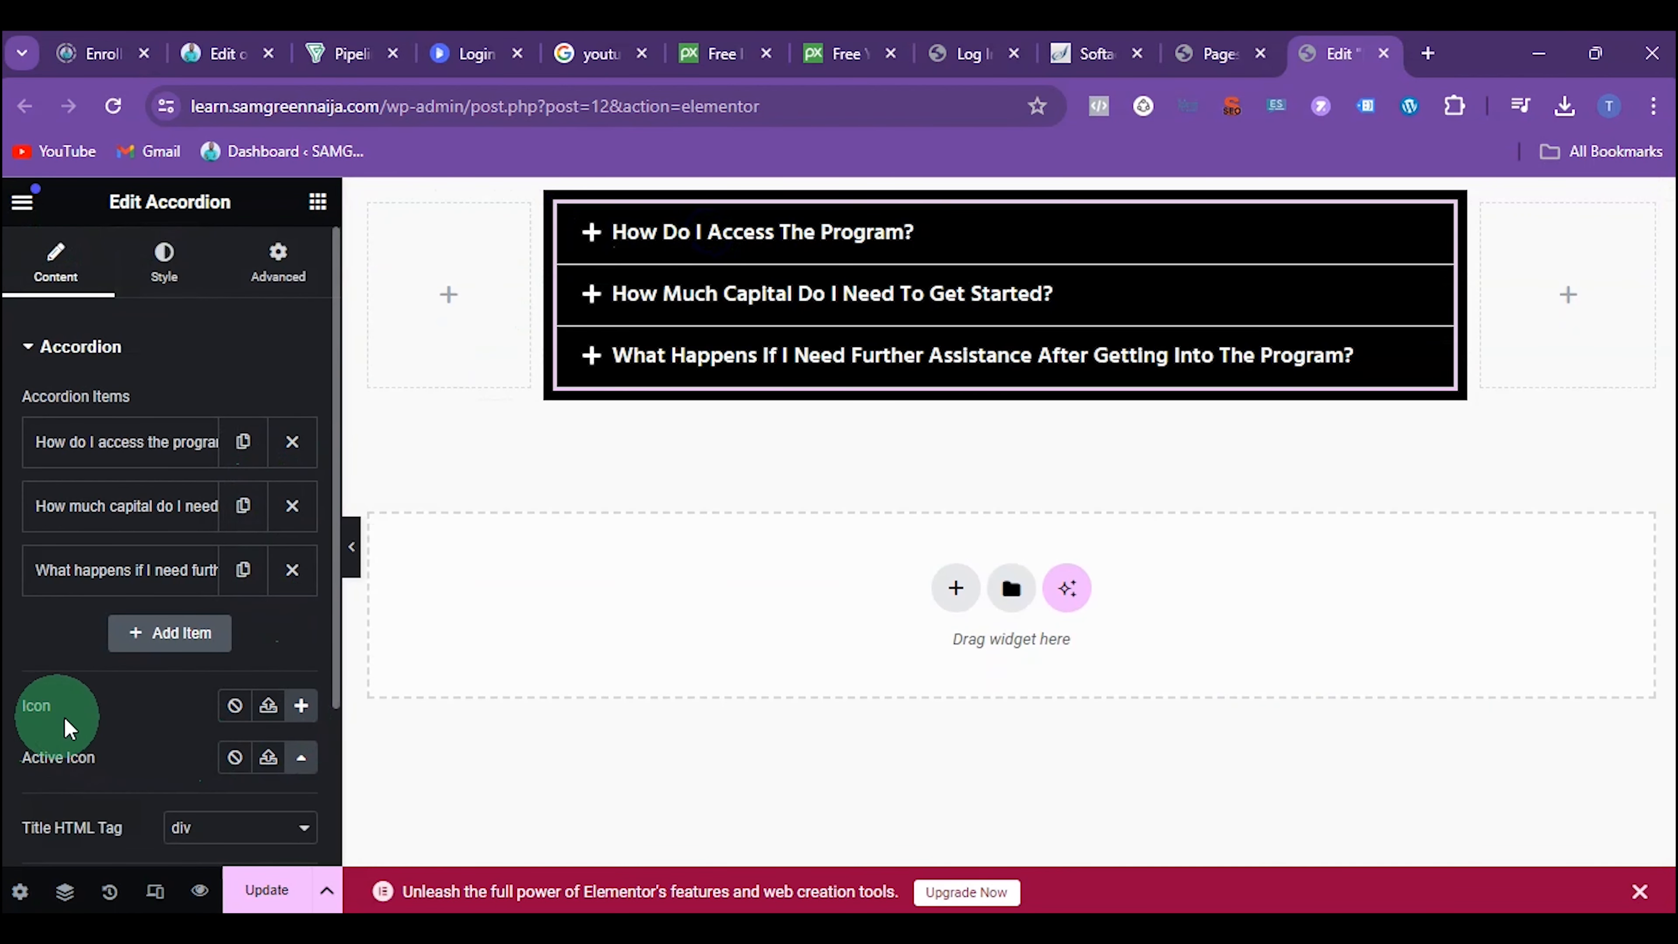
scroll(152, 700, "down", 3)
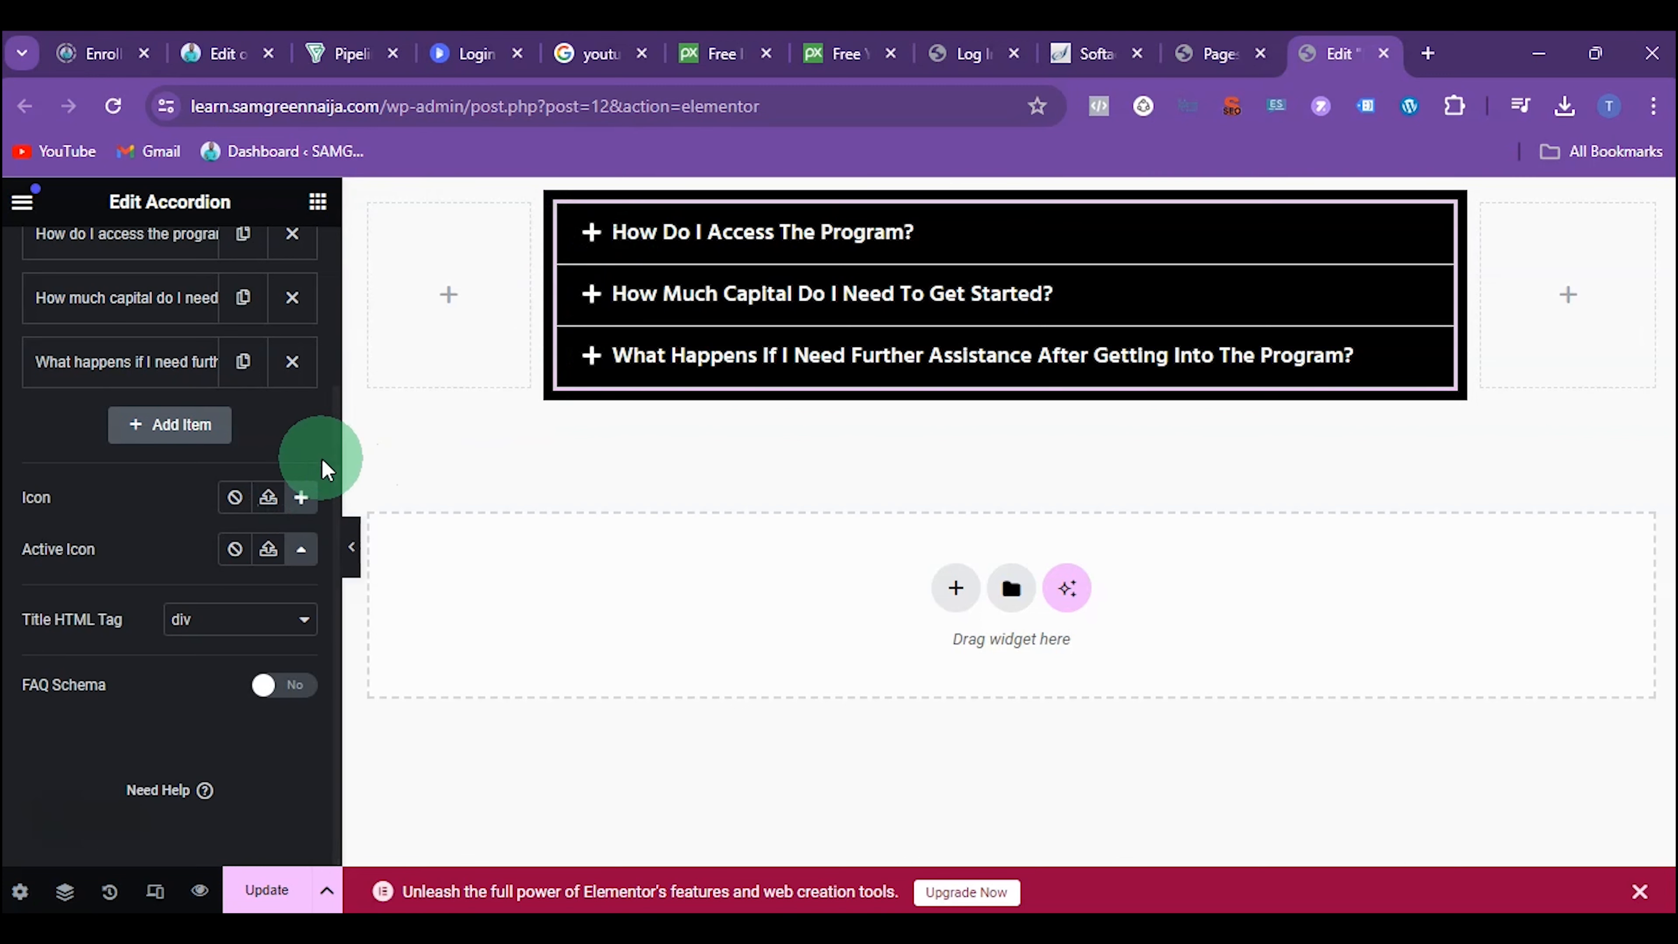
left_click(303, 503)
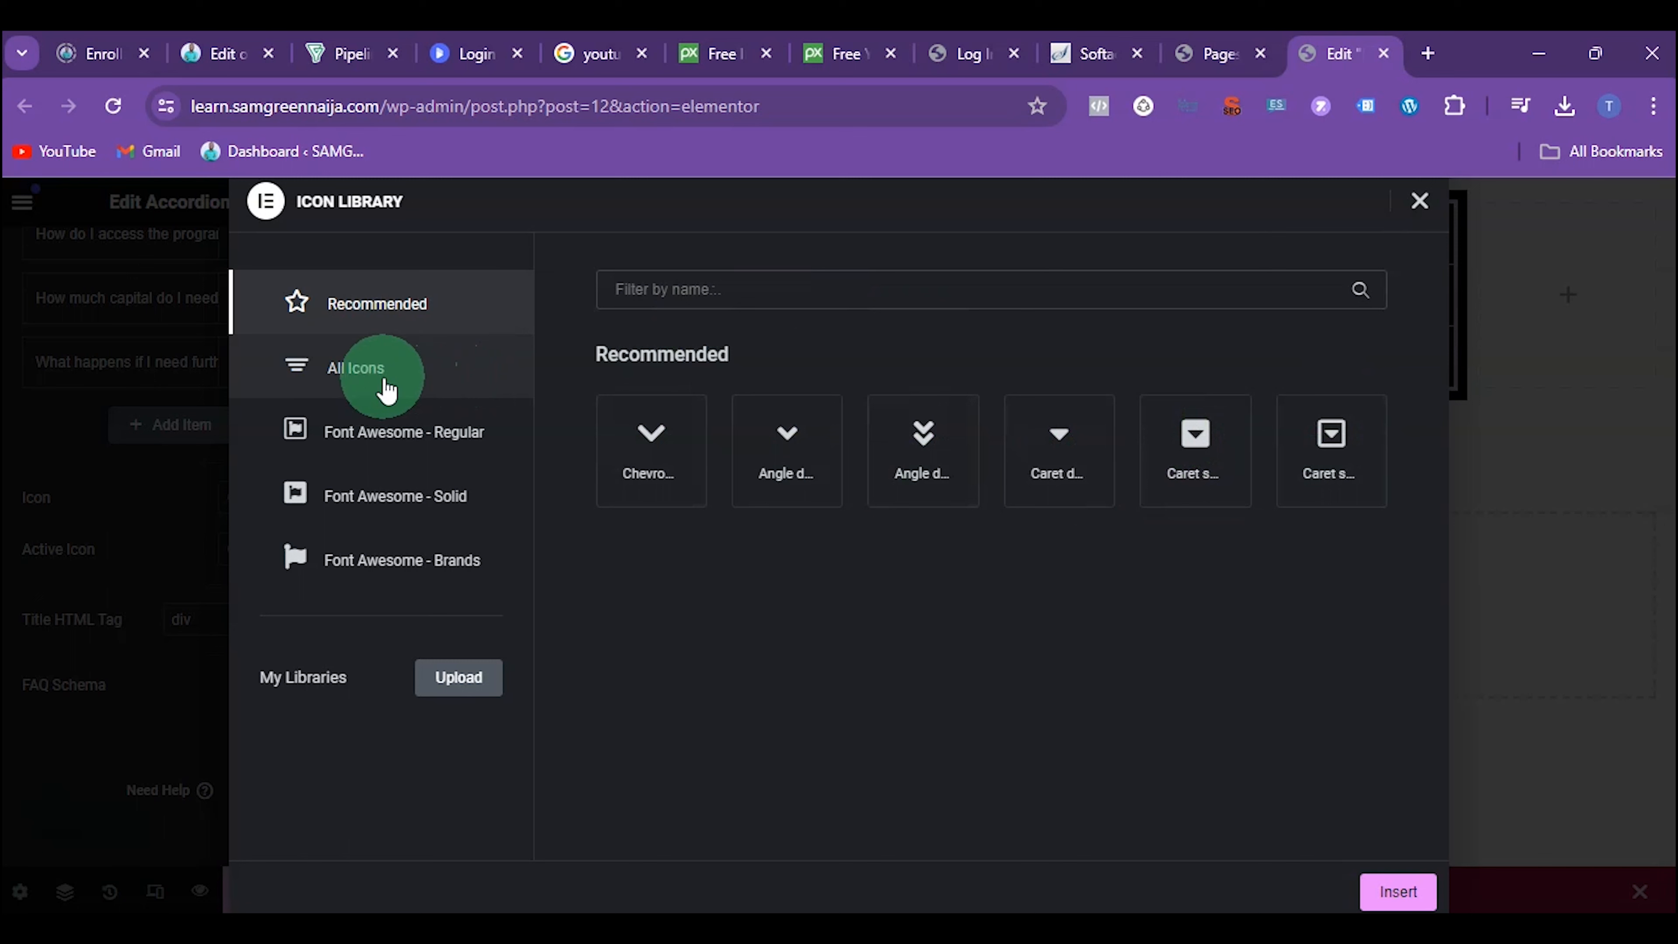
left_click(418, 395)
left_click(853, 321)
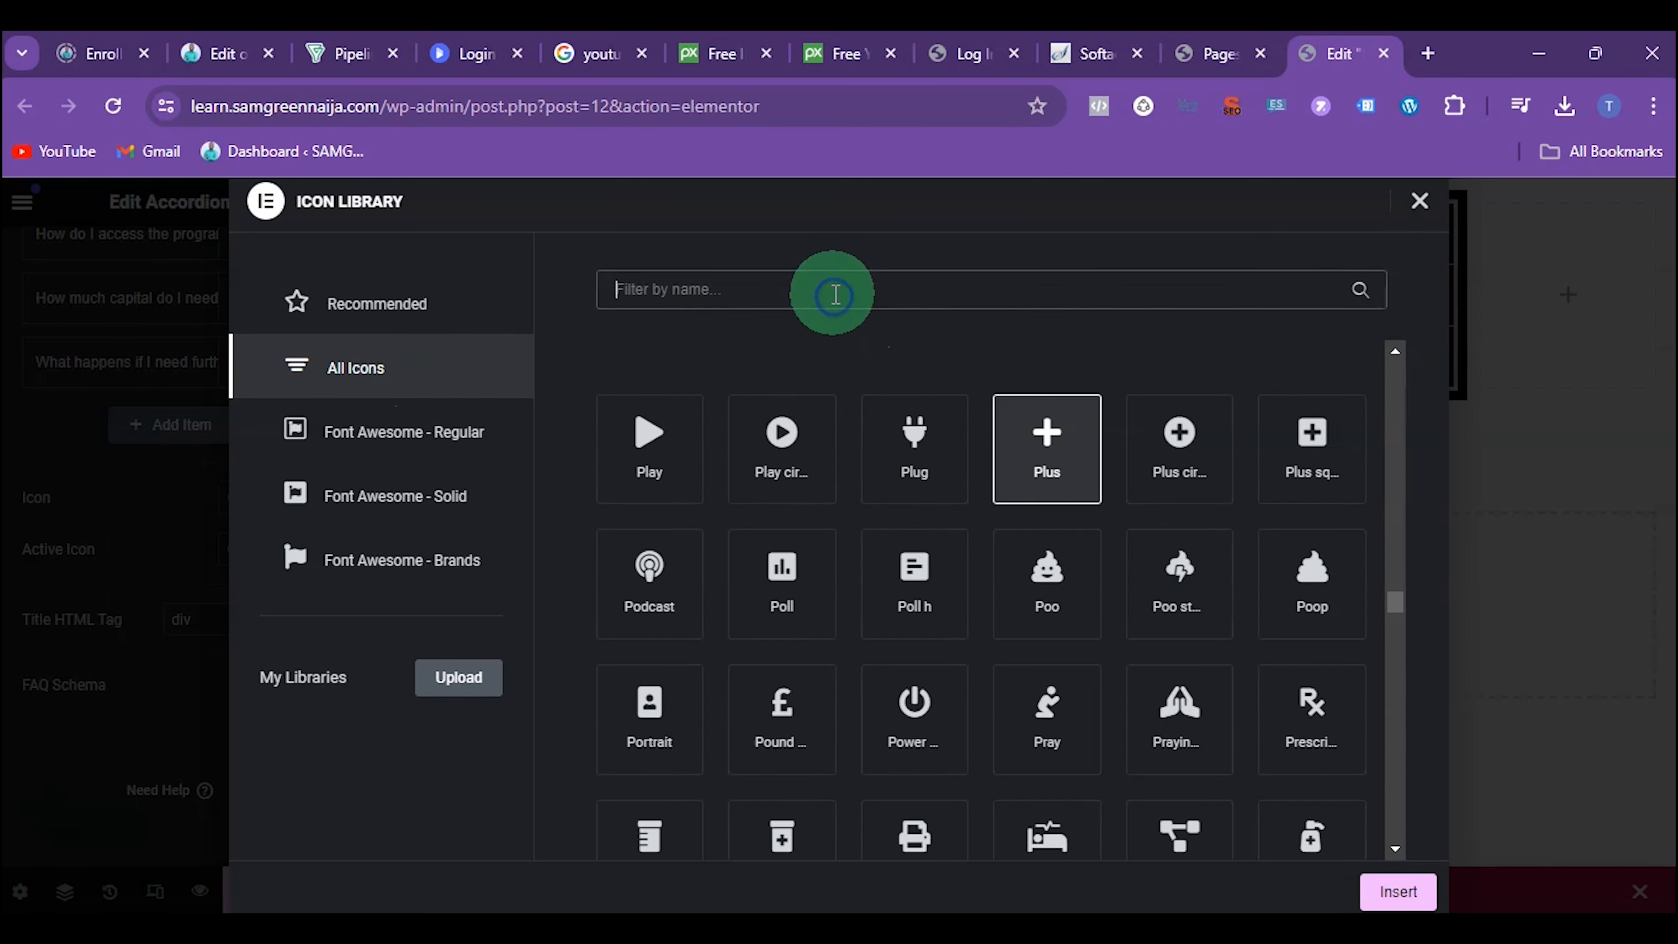
type("poin")
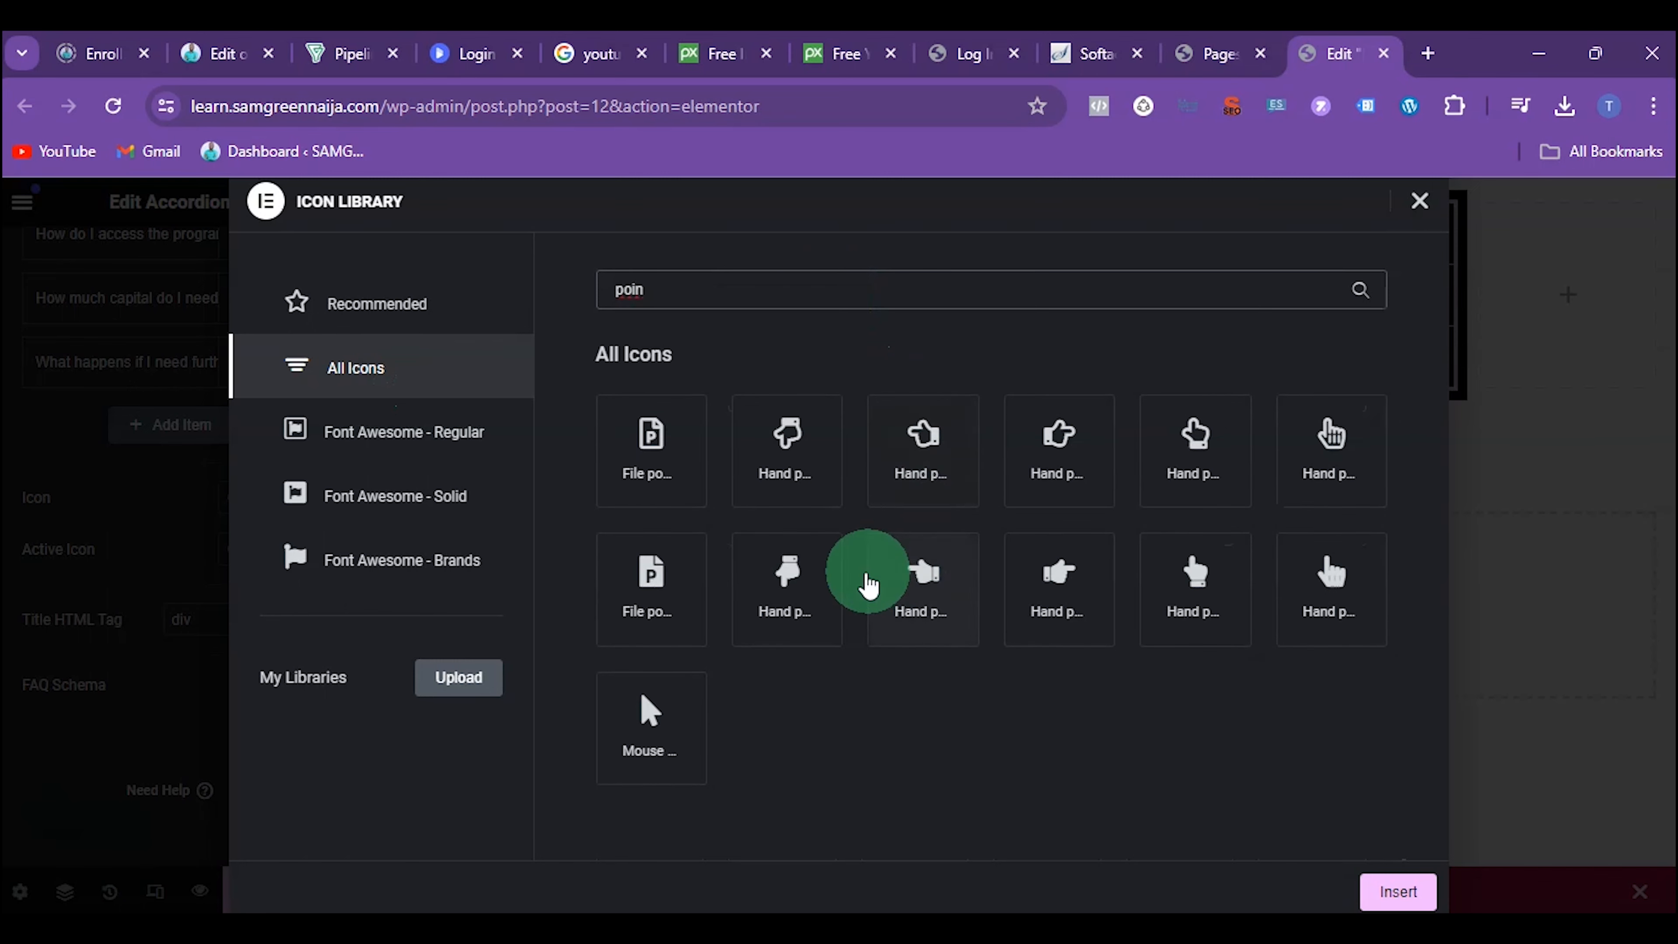
left_click(1043, 592)
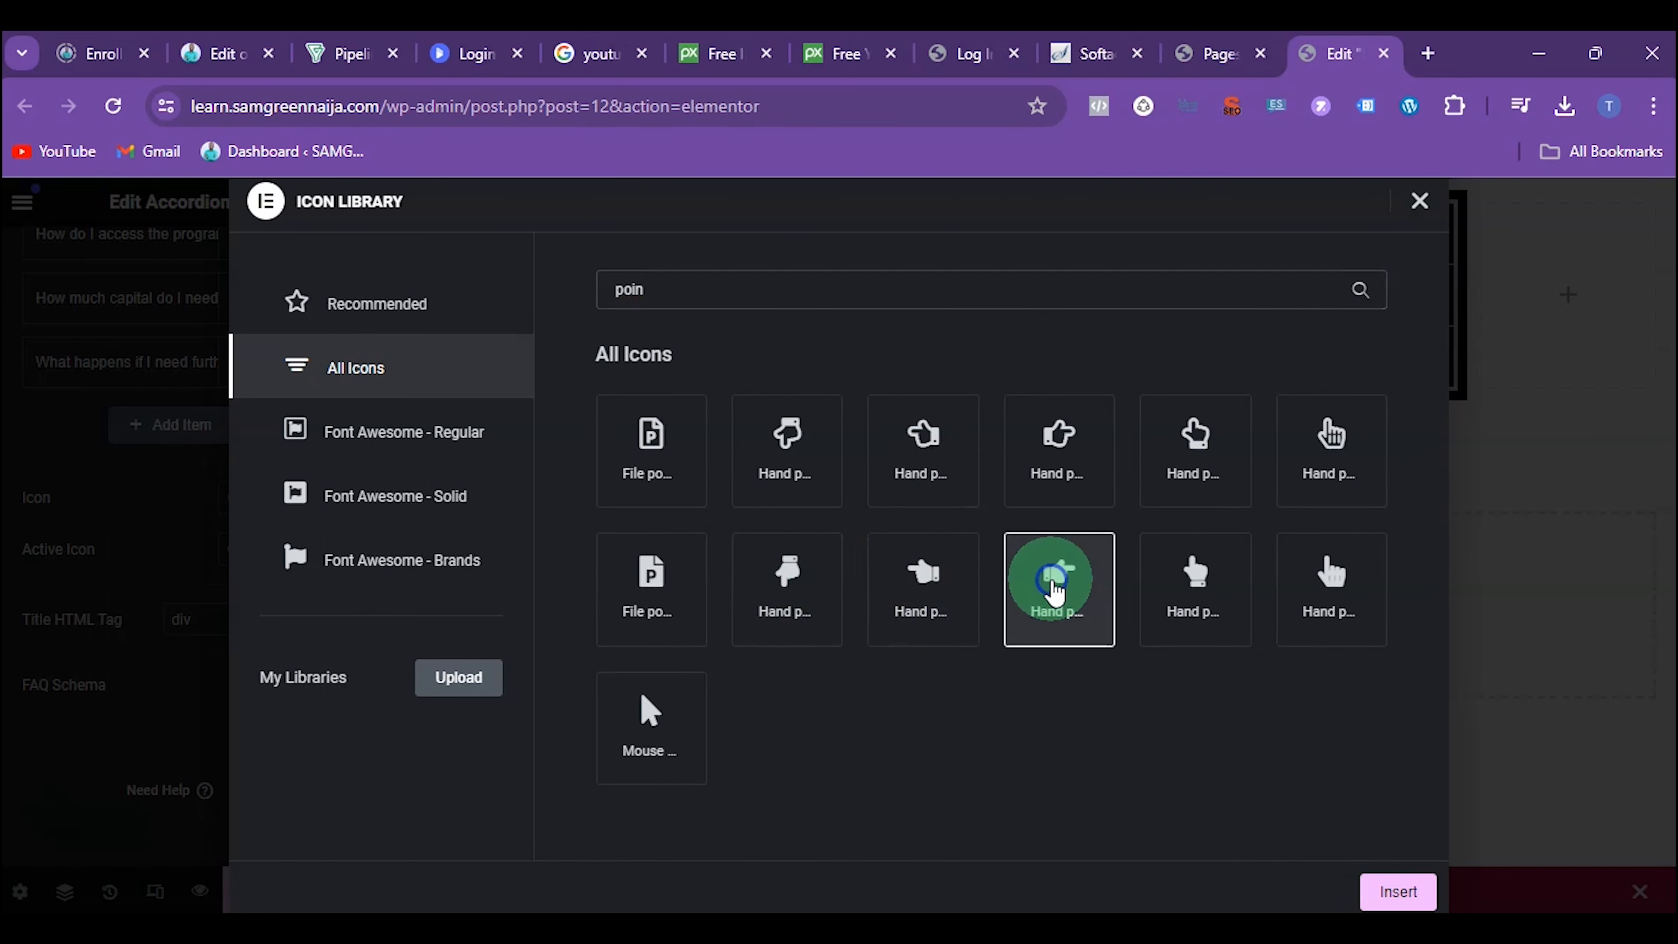
left_click(1398, 892)
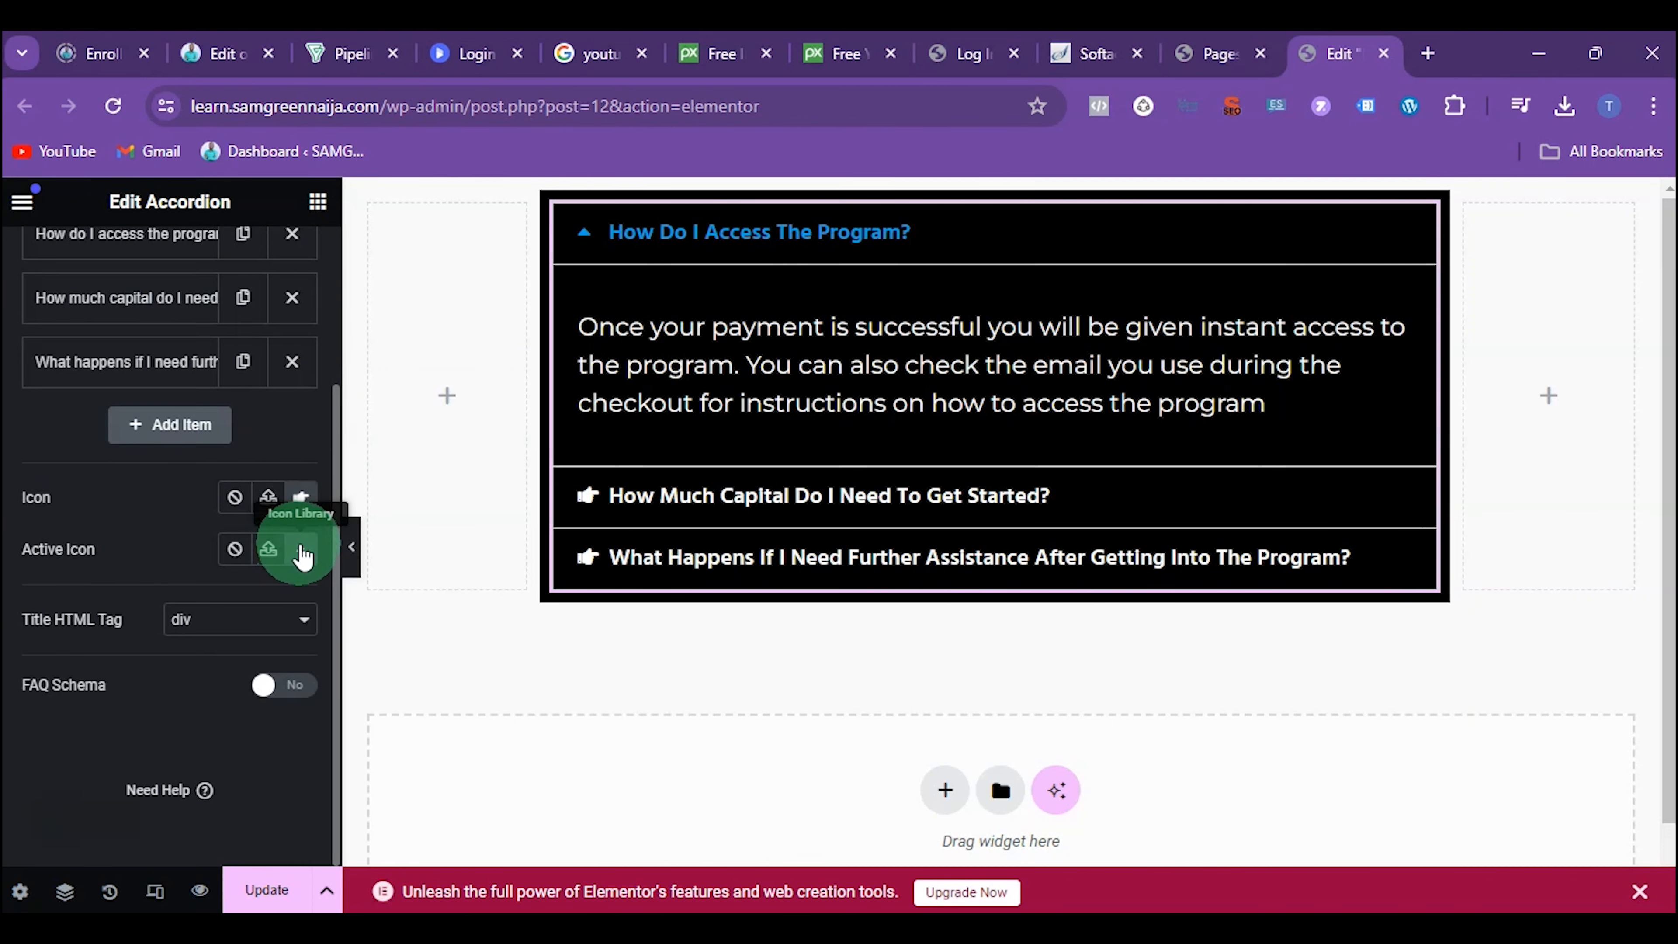
Set the accordion's active icon to the solid hand pointing down, searching all icons for "point", and check it on the first two questions
left_click(303, 557)
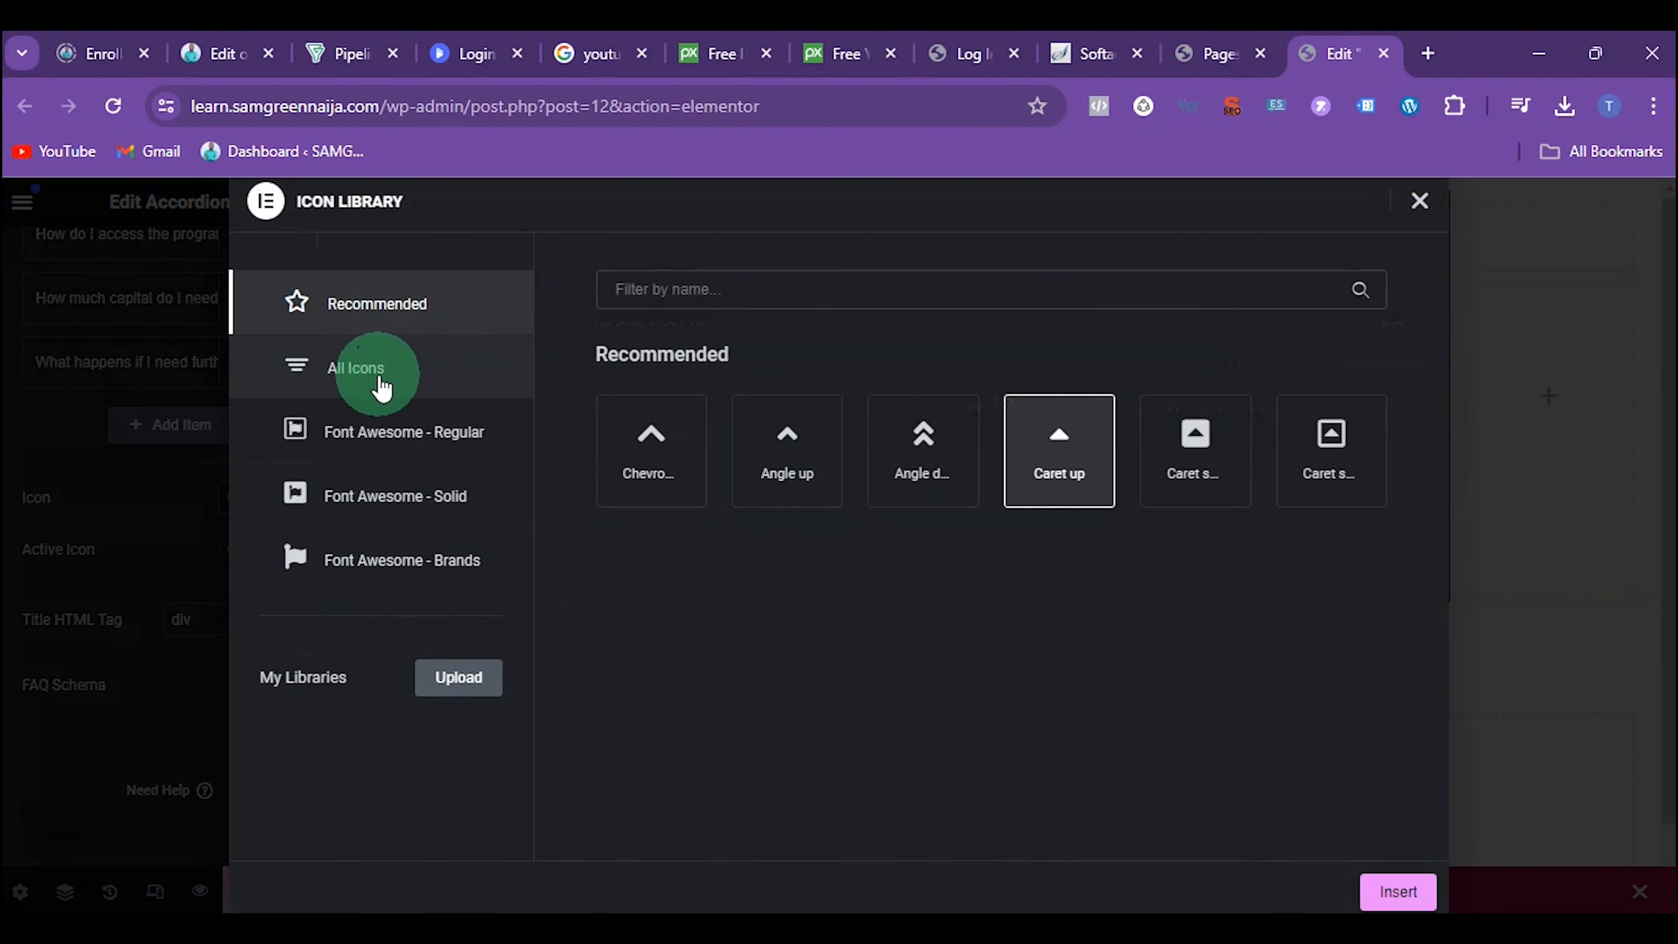
left_click(382, 390)
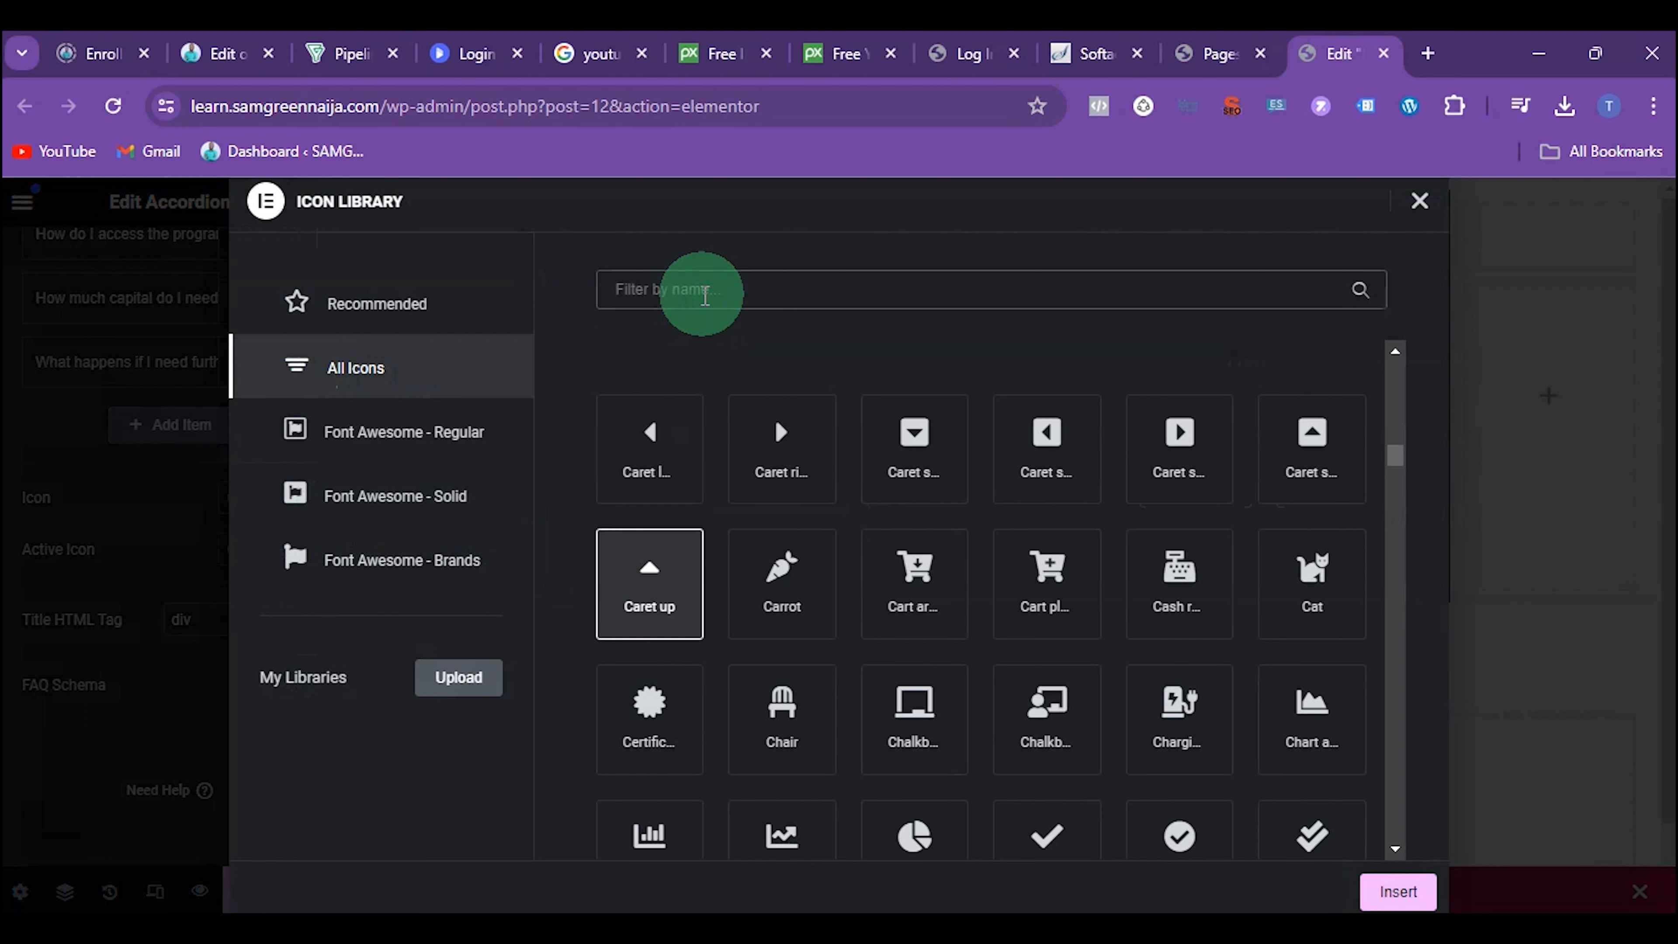
left_click(705, 295)
type("point")
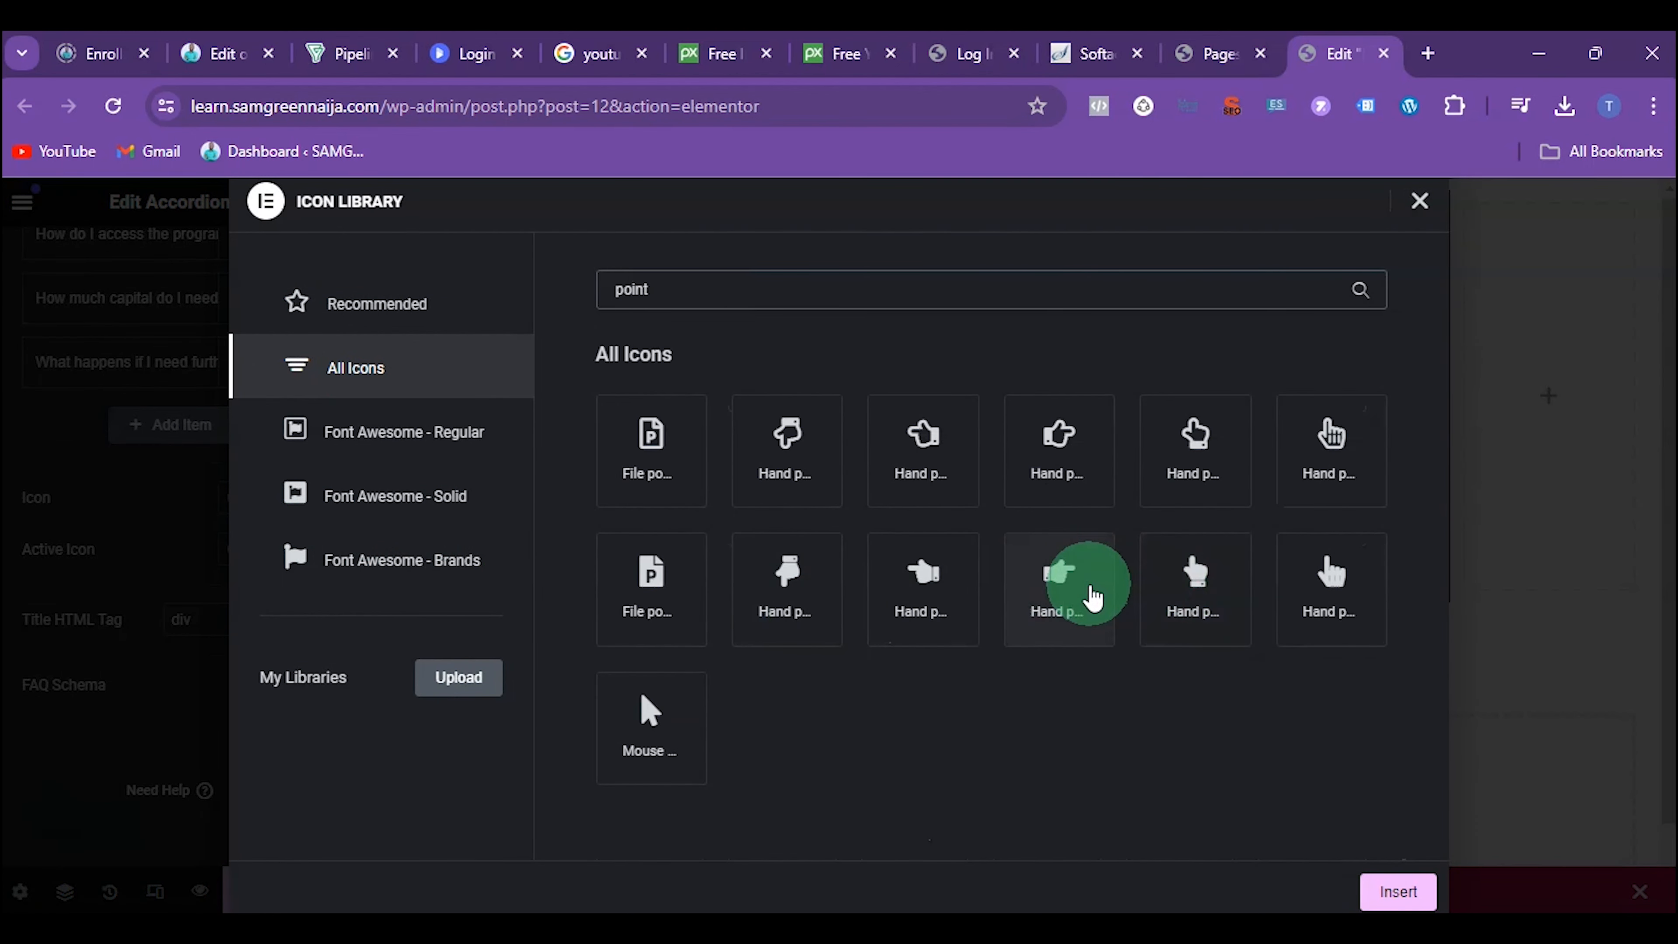
left_click(787, 585)
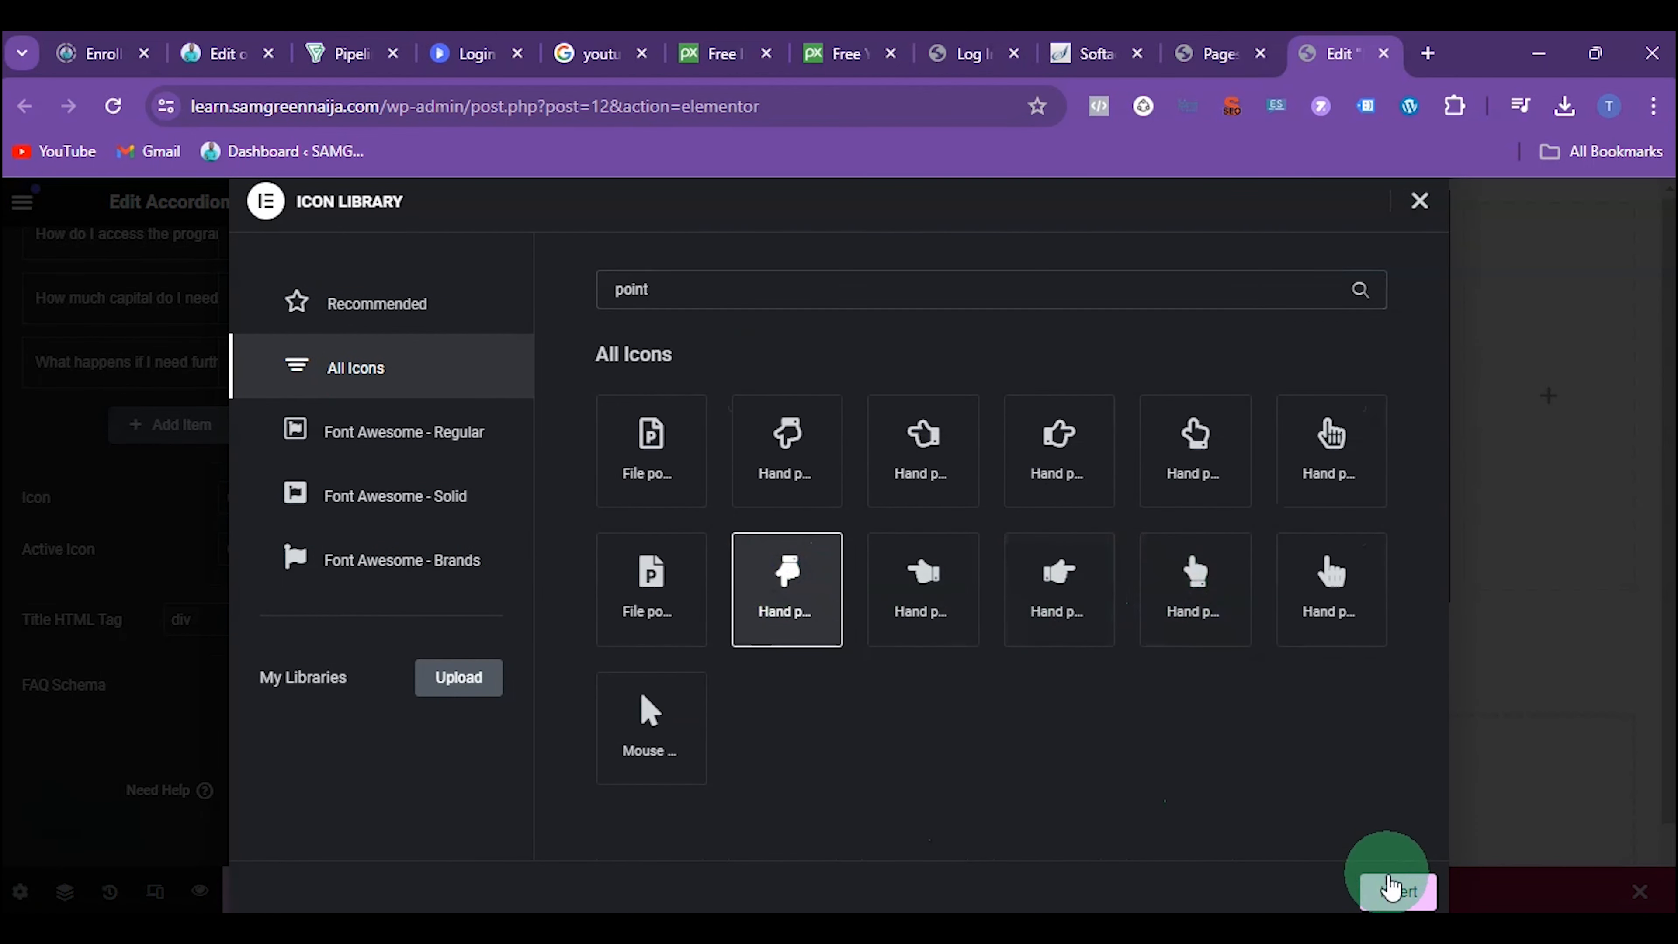
left_click(1394, 893)
left_click(581, 229)
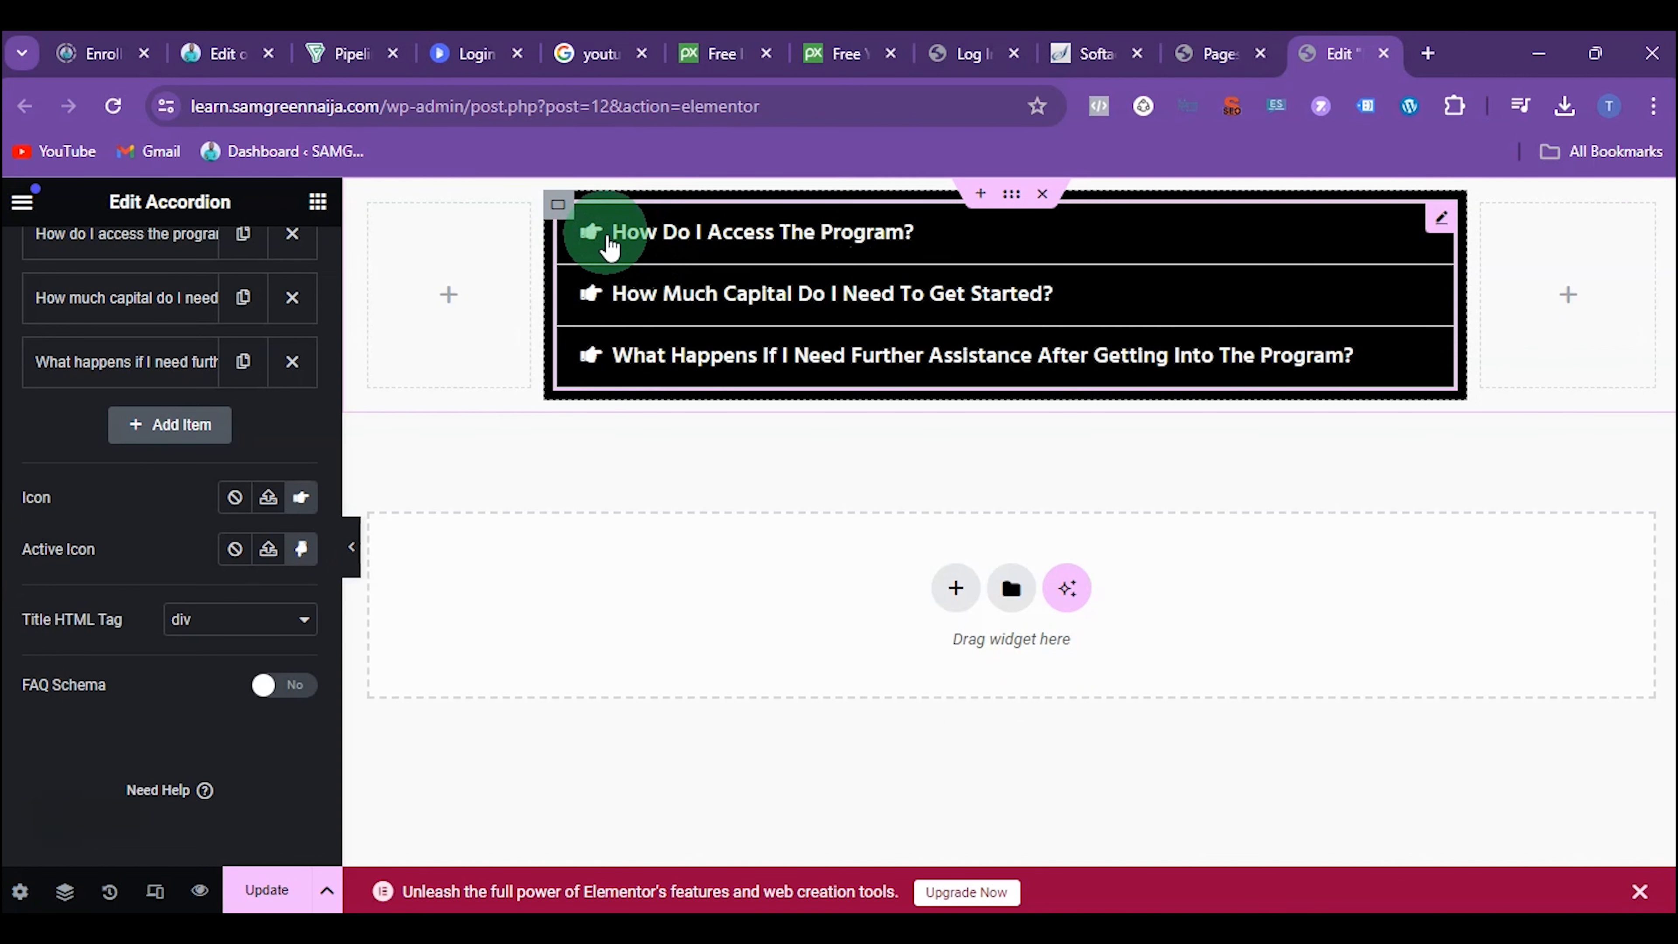
left_click(609, 234)
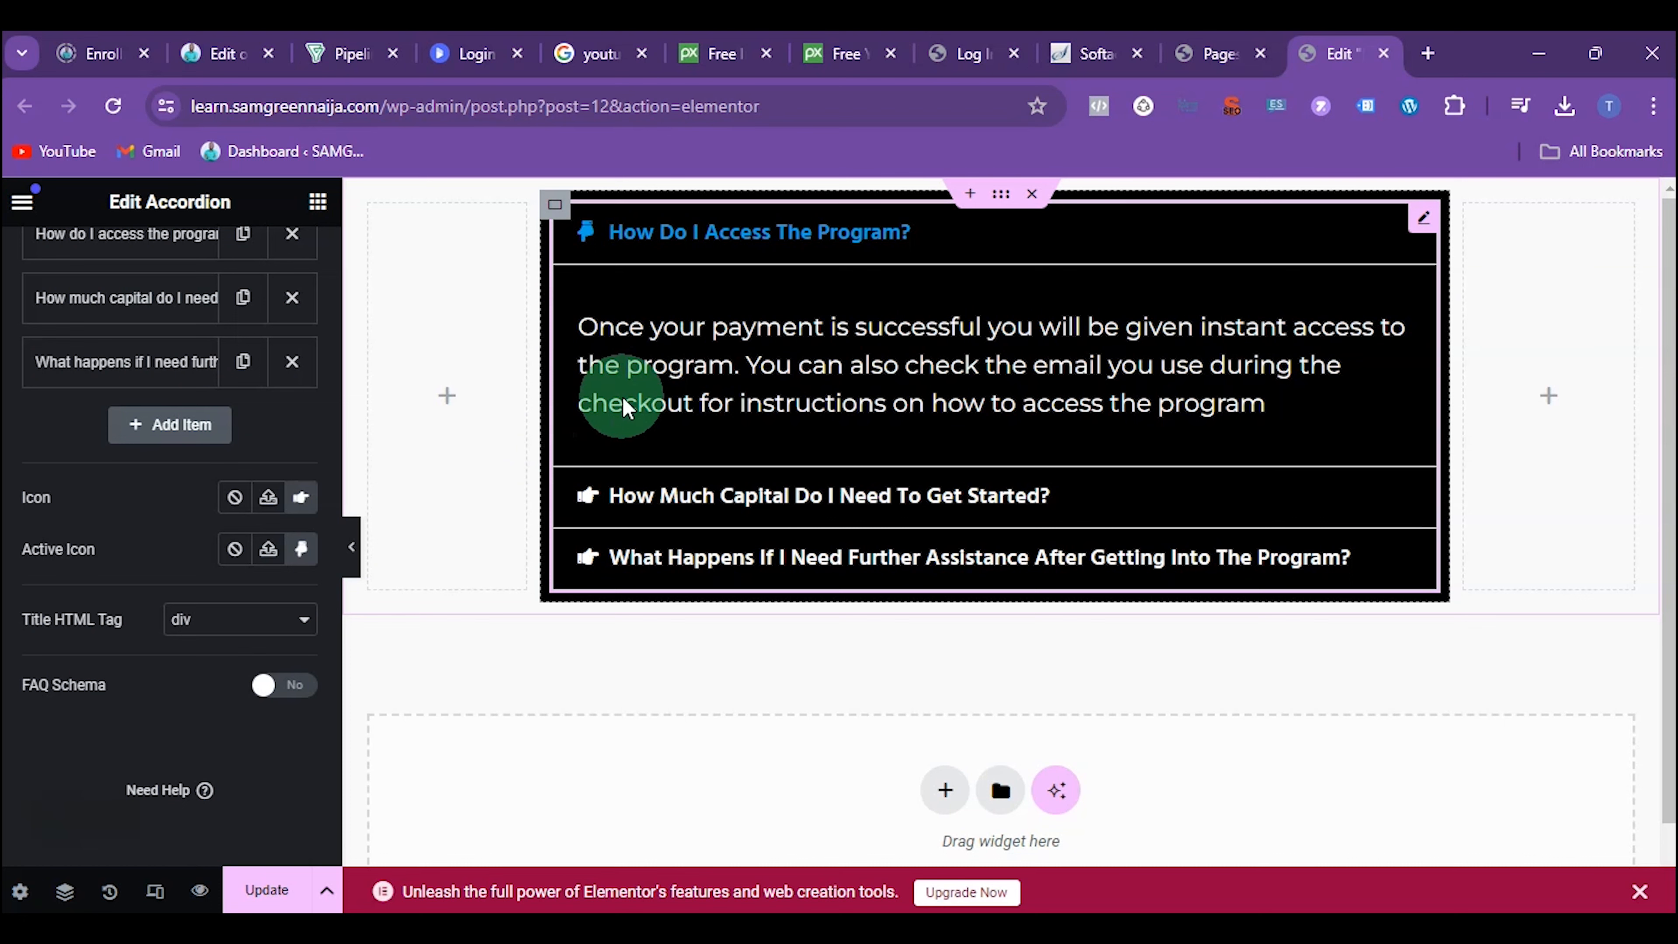
left_click(626, 492)
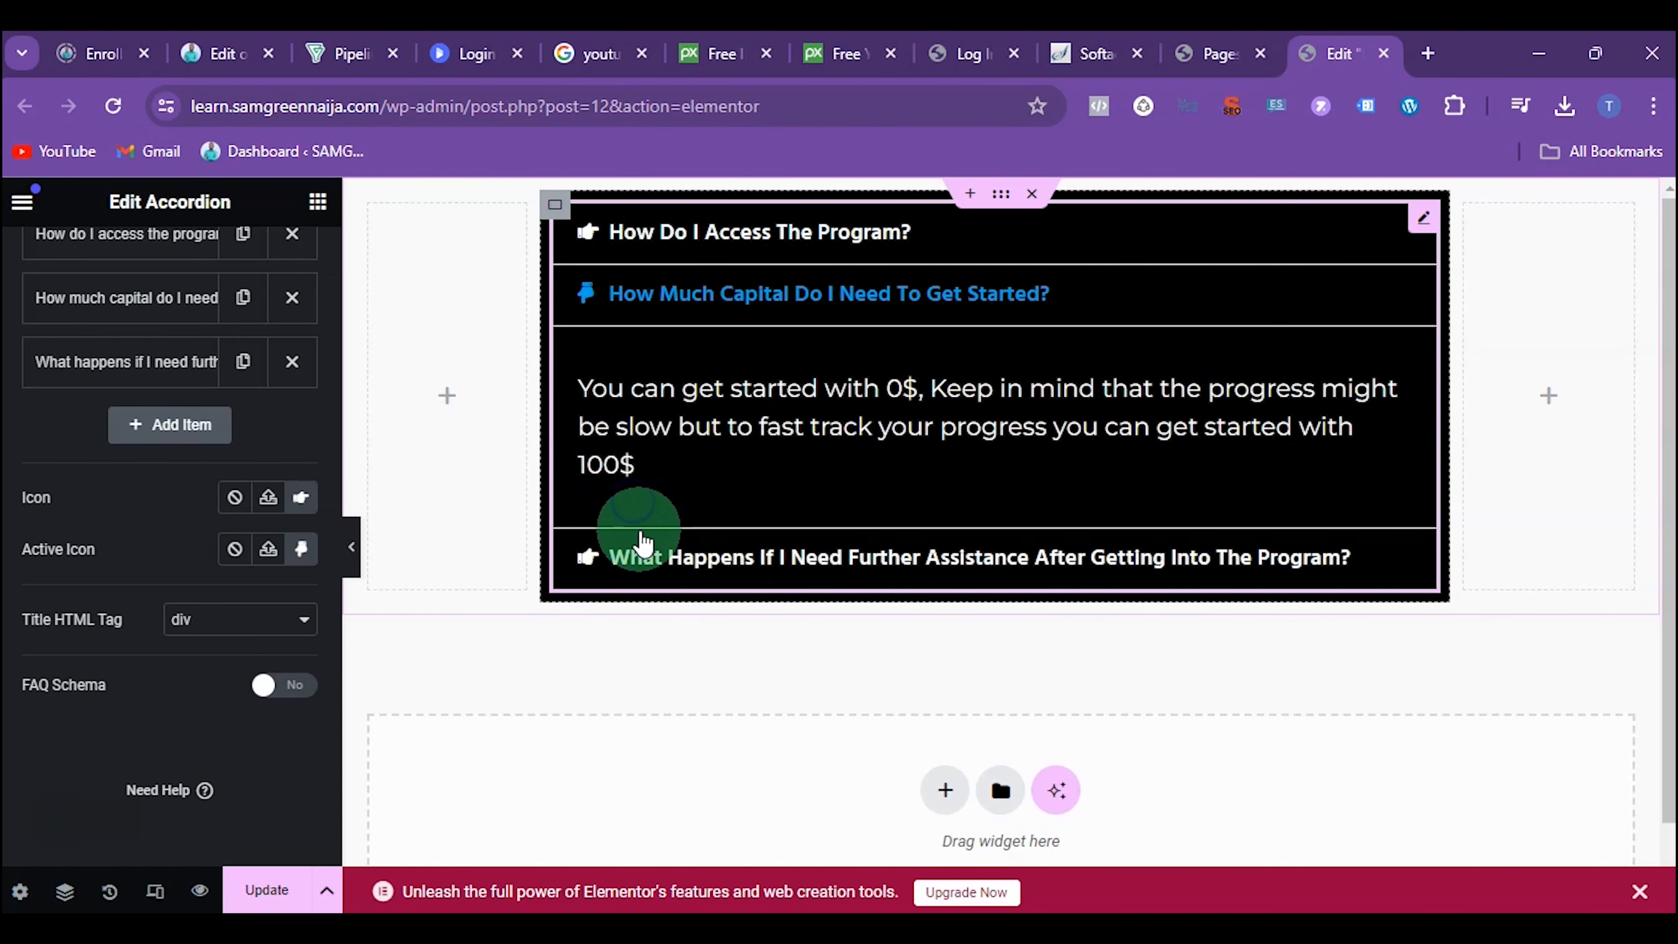